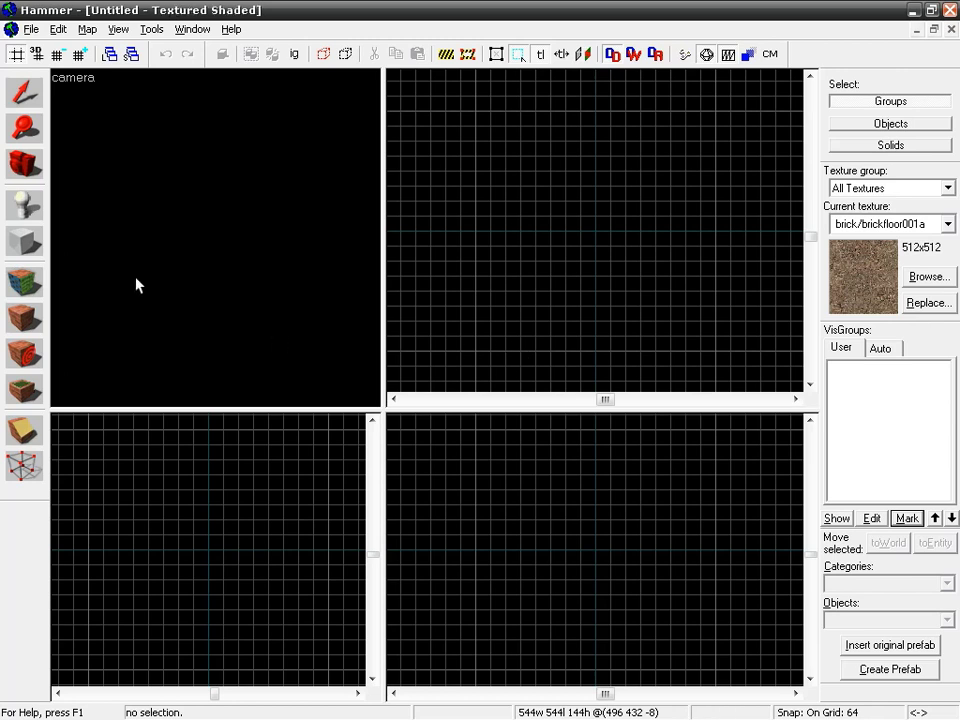
Place the N_SimpleRoom prefab from the Noesis_Prefabs category near the origin in the top view
{"action": "left_click", "coordinate": [22, 205]}
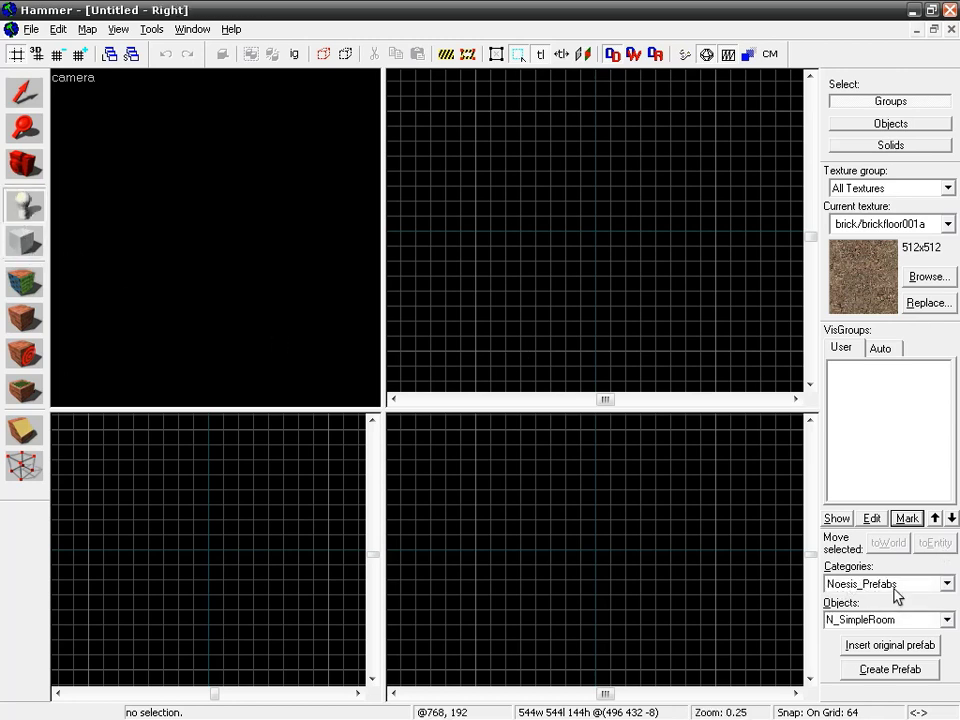
{"action": "left_click", "coordinate": [550, 246]}
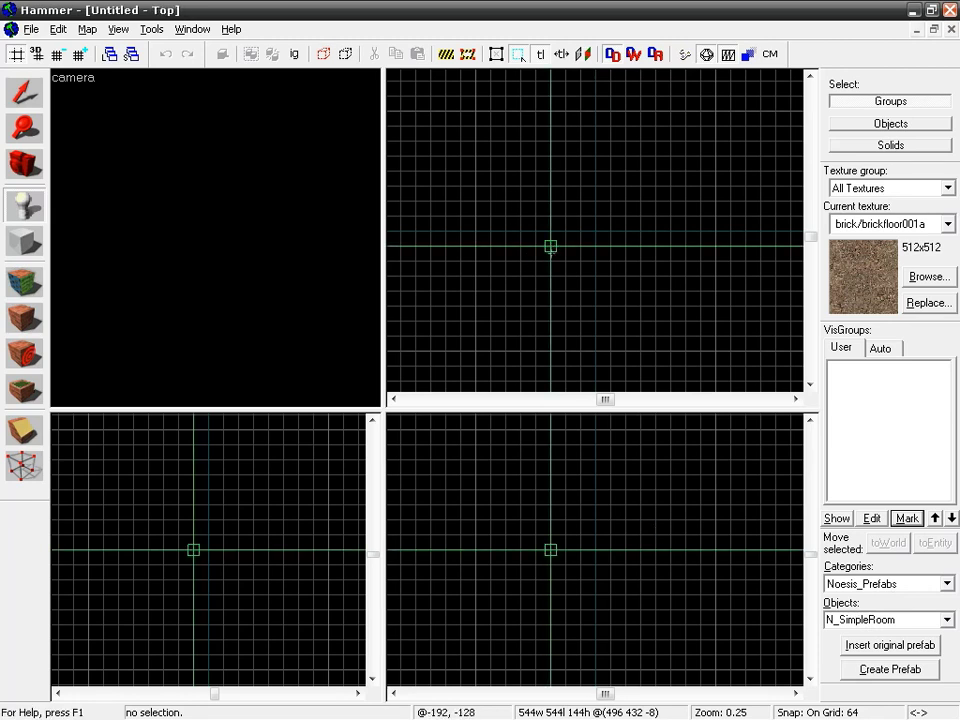
{"action": "key", "text": "Return"}
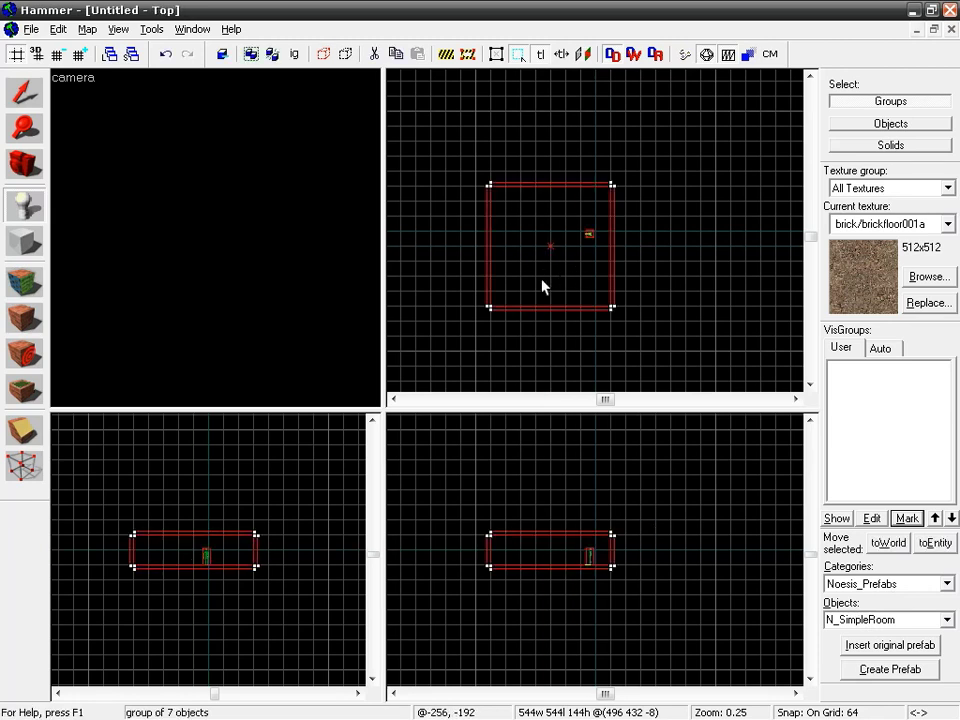
Place a camera inside the room and aim it across the floor with the player start in sight
{"action": "left_click", "coordinate": [30, 163]}
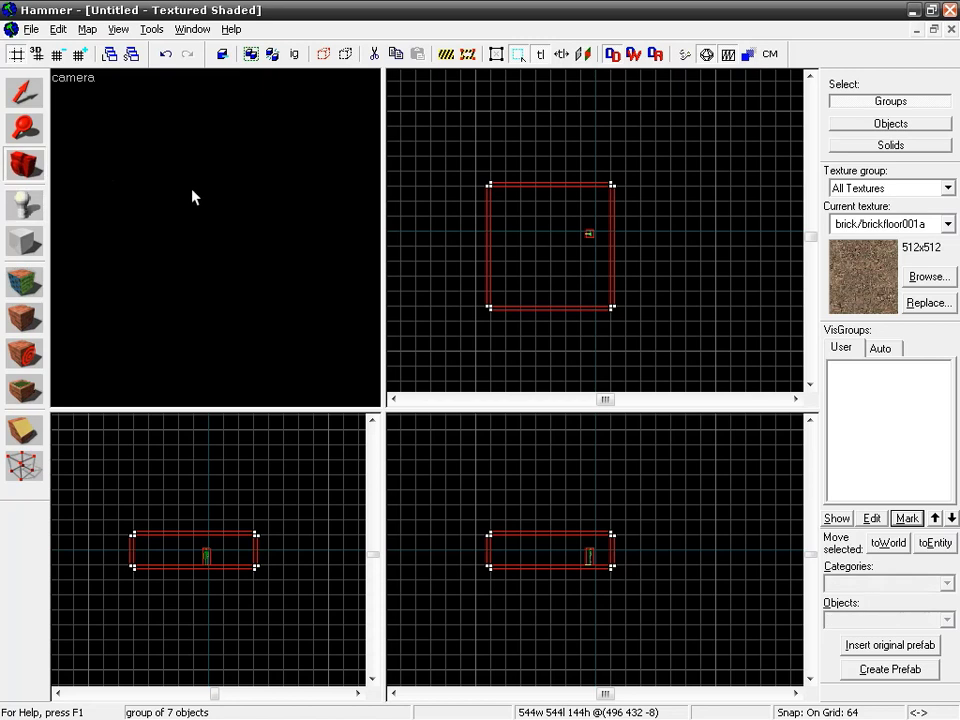
{"action": "left_click_drag", "start_coordinate": [488, 270], "coordinate": [548, 260]}
{"action": "key", "text": "z"}
{"action": "key", "text": "w"}
{"action": "key", "text": "w"}
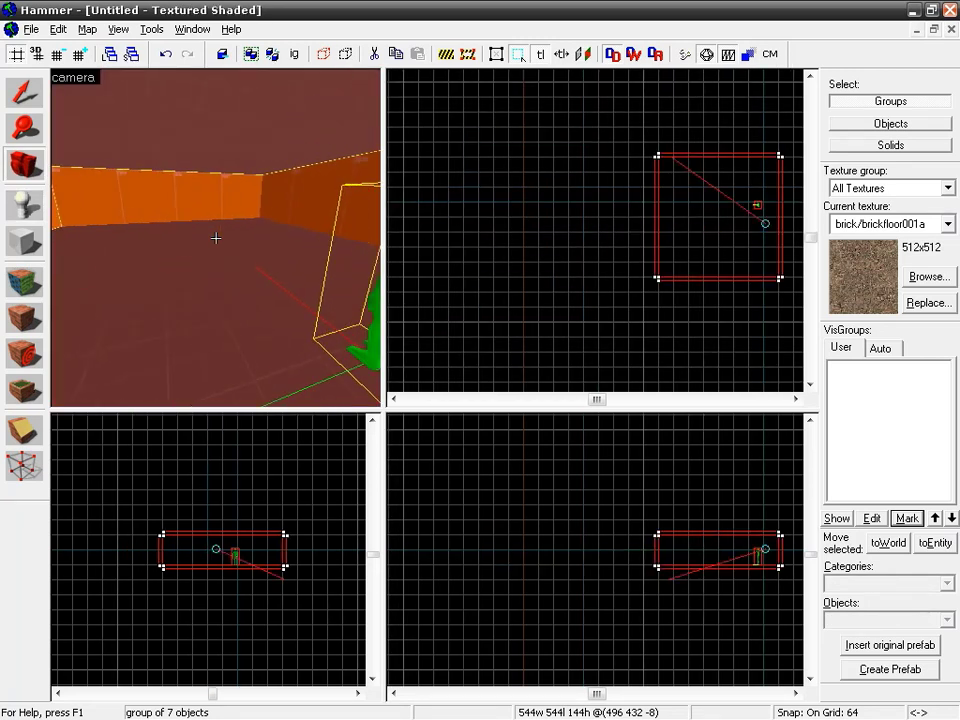
{"action": "key", "text": "d"}
{"action": "key", "text": "z"}
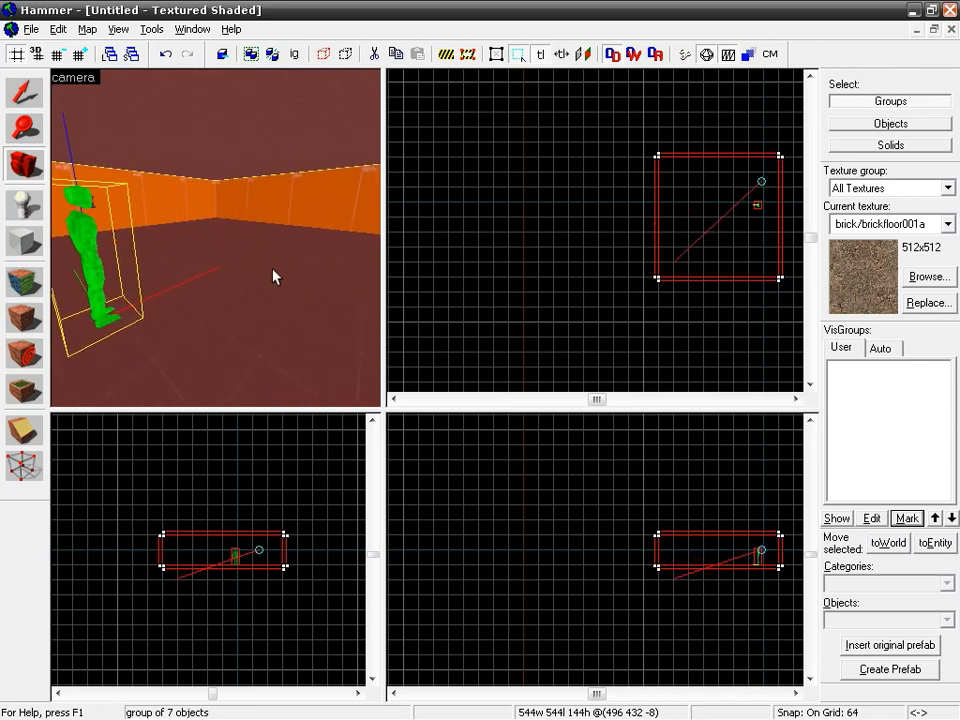
Place a prop_static entity from the Entities category on the room floor in front of the player start
{"action": "left_click", "coordinate": [22, 204]}
{"action": "left_click", "coordinate": [918, 592]}
{"action": "left_click", "coordinate": [872, 602]}
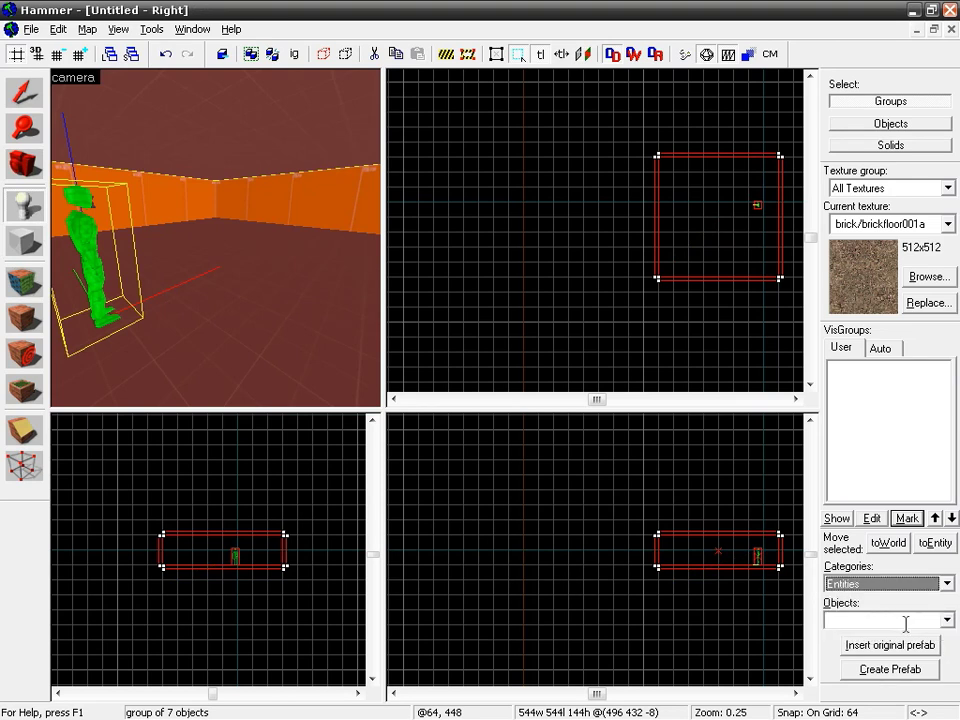
{"action": "left_click", "coordinate": [945, 620]}
{"action": "left_click", "coordinate": [945, 620]}
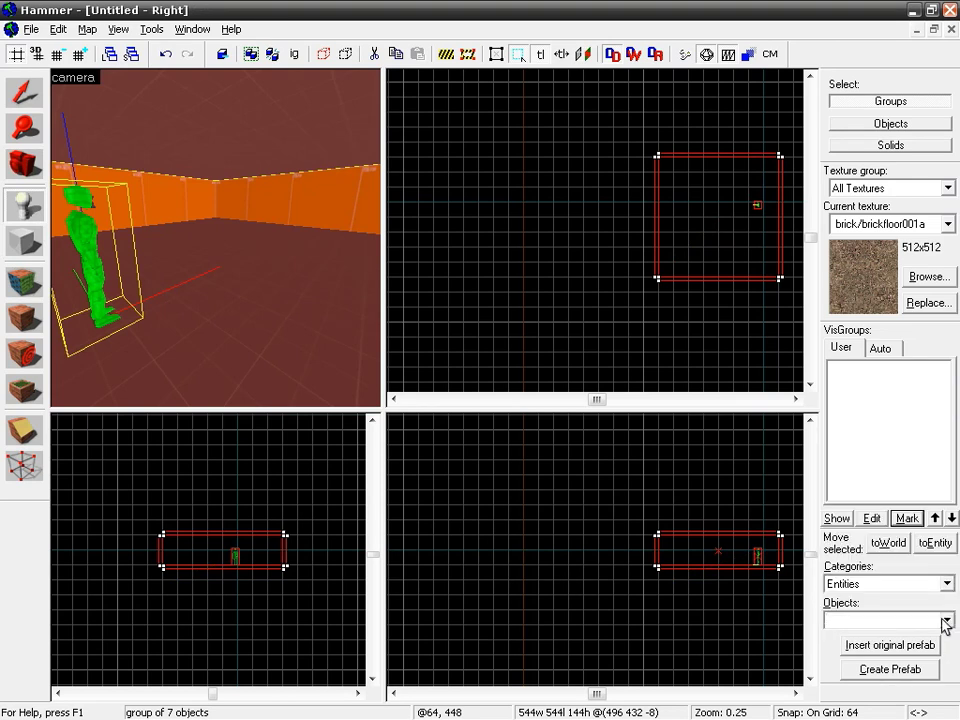
{"action": "type", "text": "prop_static"}
{"action": "left_click", "coordinate": [184, 257]}
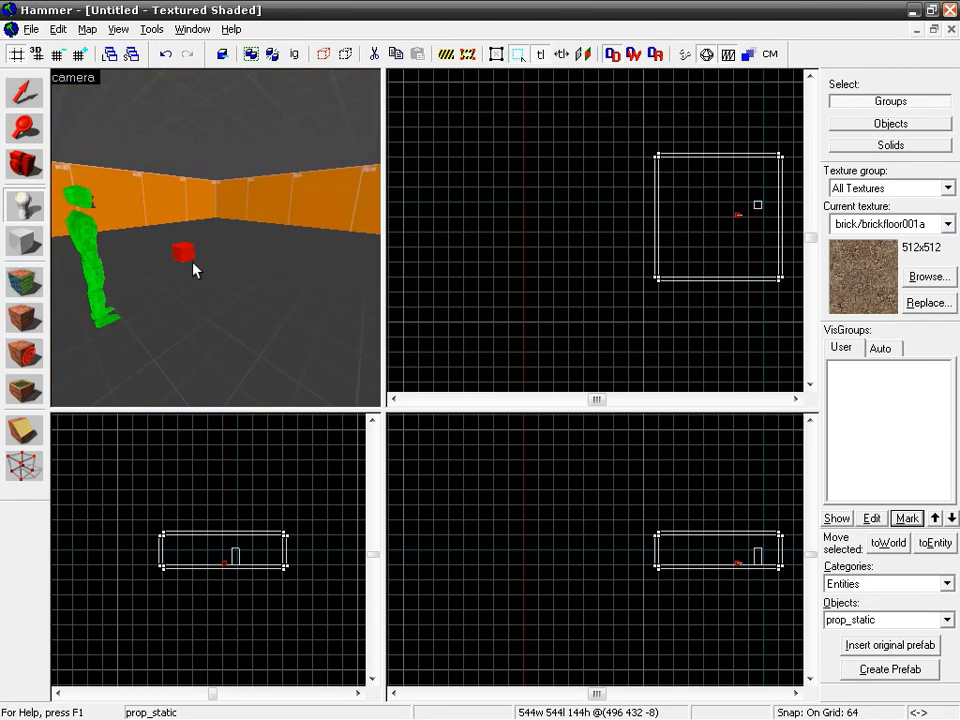
Set the grid size to 16 and duplicate the prop_static into a spaced row of four in the top view
{"action": "scroll", "coordinate": [761, 246], "scroll_direction": "up", "scroll_amount": 8}
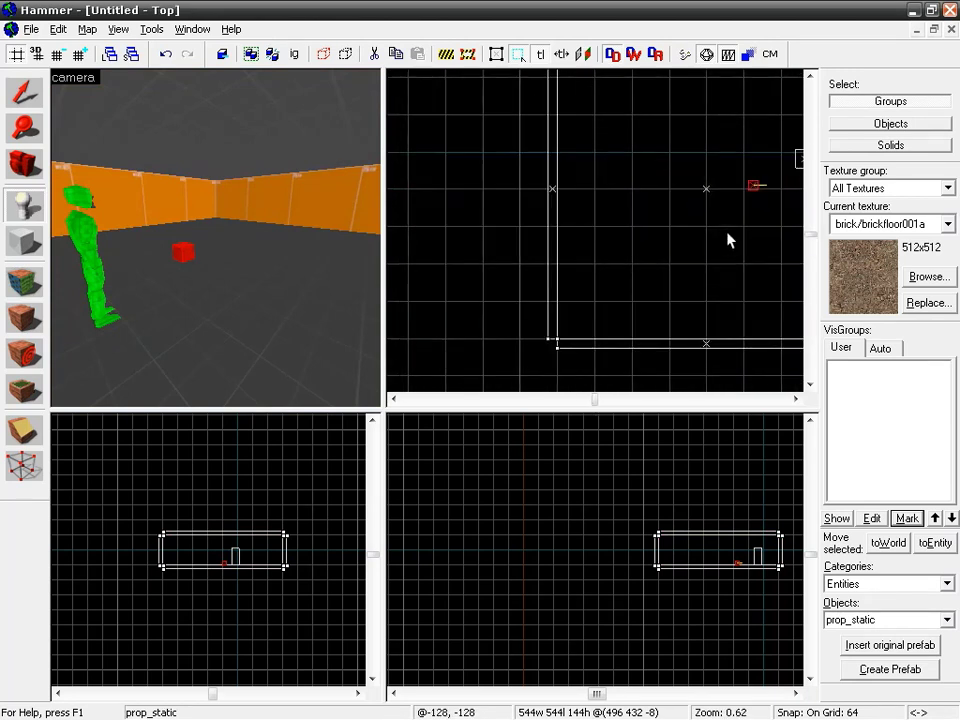
{"action": "key", "text": "bracketleft"}
{"action": "key", "text": "bracketleft"}
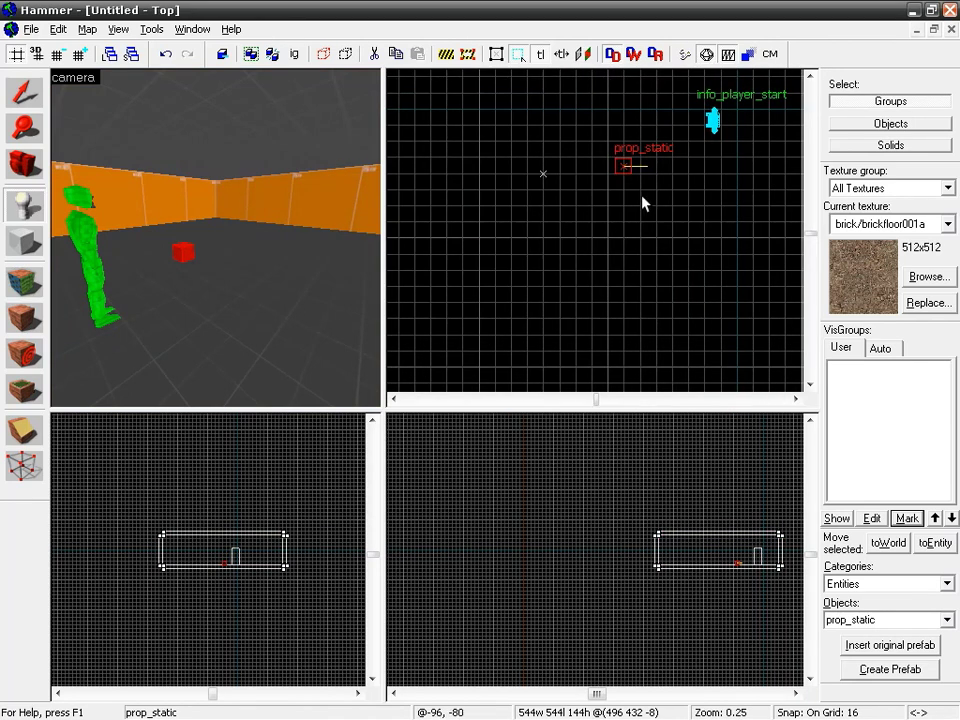
{"action": "left_click", "coordinate": [24, 92]}
{"action": "left_click", "coordinate": [626, 166]}
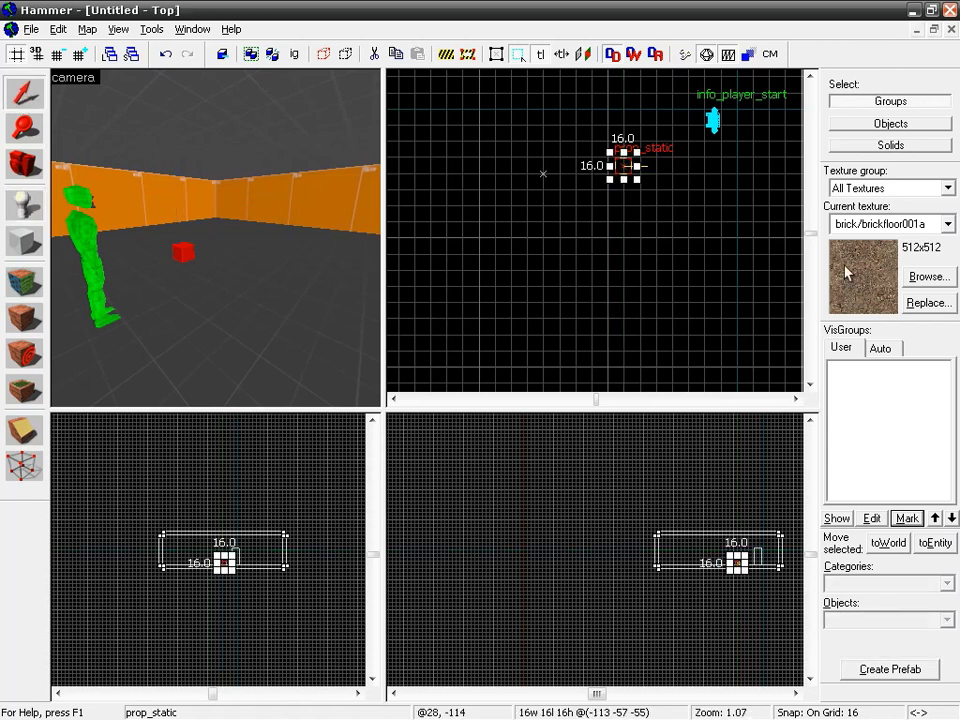
{"action": "mouse_move", "coordinate": [632, 165]}
{"action": "left_mouse_down", "text": "shift"}
{"action": "mouse_move", "coordinate": [611, 334]}
{"action": "mouse_move", "coordinate": [624, 320]}
{"action": "left_mouse_up", "text": "shift"}
{"action": "left_click", "coordinate": [624, 162]}
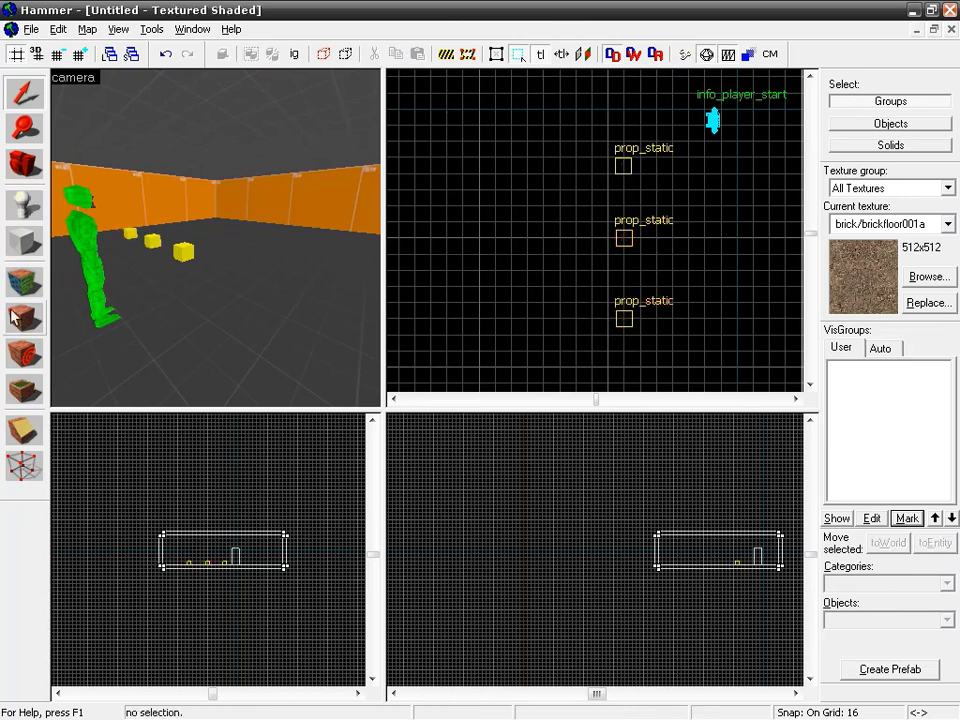
{"action": "left_click", "coordinate": [181, 256]}
{"action": "mouse_move", "coordinate": [624, 165]}
{"action": "left_mouse_down", "text": "shift"}
{"action": "mouse_move", "coordinate": [624, 95]}
{"action": "mouse_move", "coordinate": [671, 315]}
{"action": "left_mouse_up", "text": "shift"}
{"action": "key", "text": "Return"}
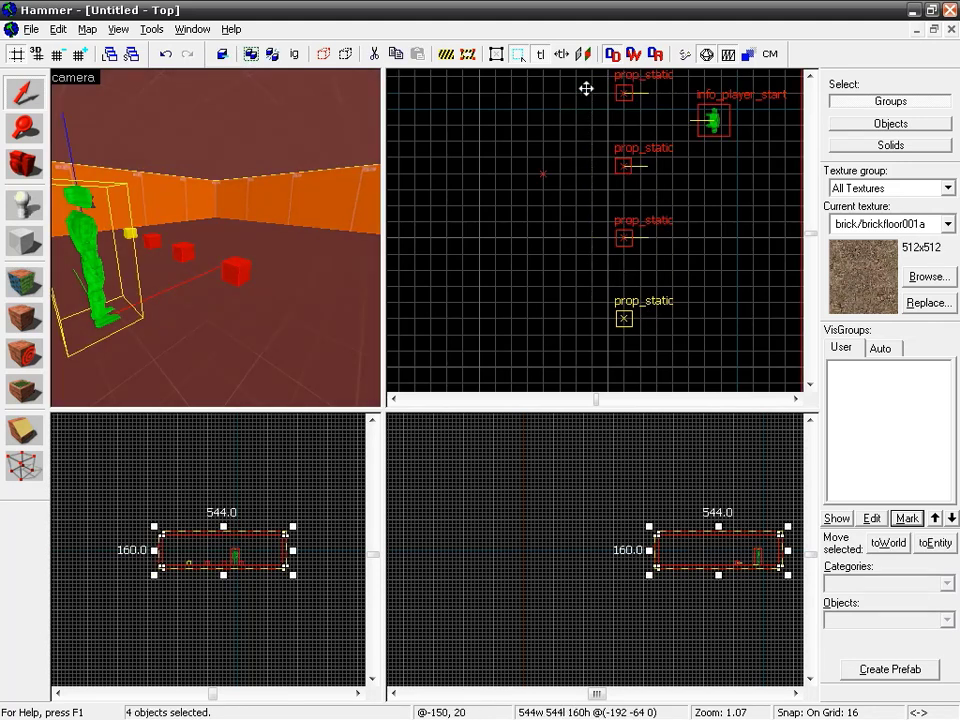
Select all four prop_static entities, centre their row in front of the player start, and clear the selection
{"action": "left_click", "coordinate": [133, 236], "text": "ctrl"}
{"action": "left_click", "coordinate": [264, 259], "text": "ctrl"}
{"action": "middle_click_drag", "start_coordinate": [712, 170], "coordinate": [686, 271]}
{"action": "mouse_move", "coordinate": [598, 264]}
{"action": "left_mouse_down"}
{"action": "mouse_move", "coordinate": [591, 181]}
{"action": "mouse_move", "coordinate": [569, 188]}
{"action": "left_mouse_up"}
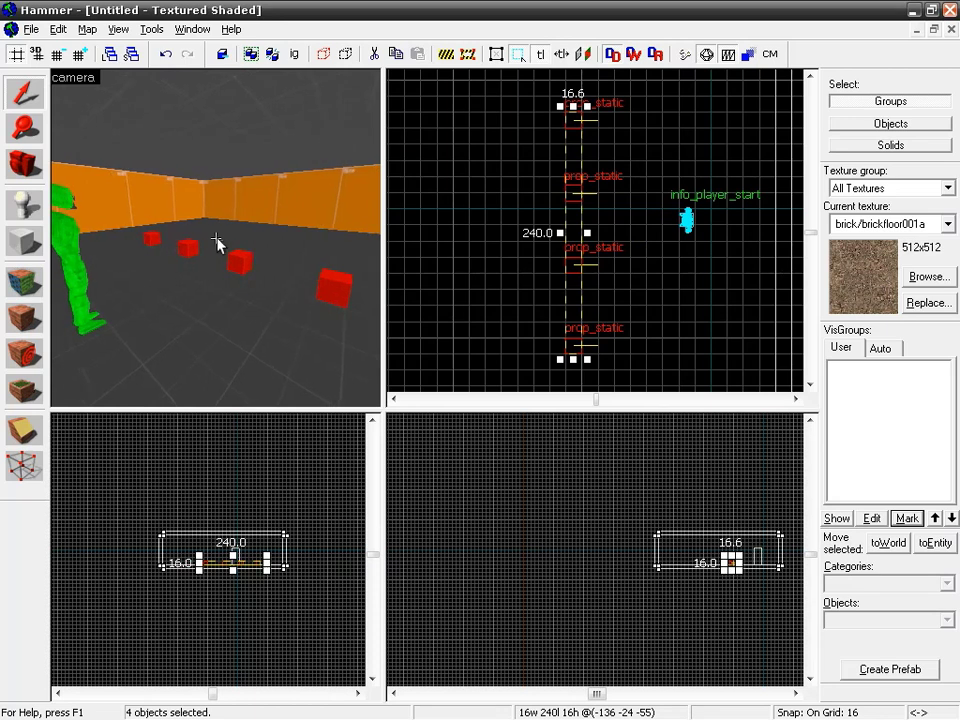
{"action": "left_click", "coordinate": [461, 246]}
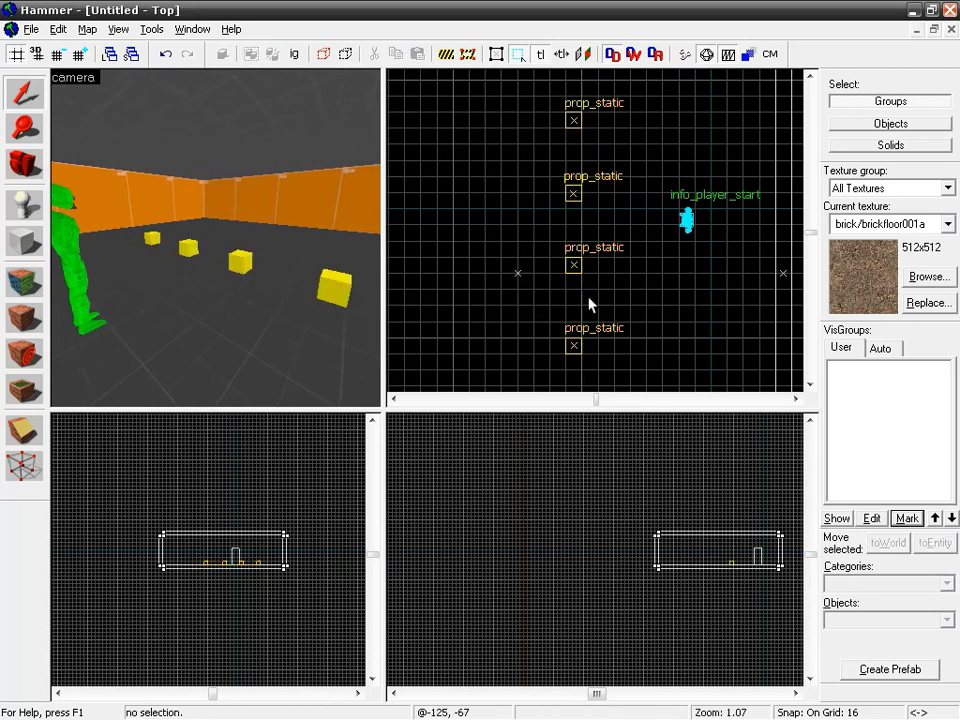
Change the class of the second-farthest prop from the camera to prop_physics and apply it
{"action": "left_click", "coordinate": [575, 264]}
{"action": "double_click", "coordinate": [578, 264]}
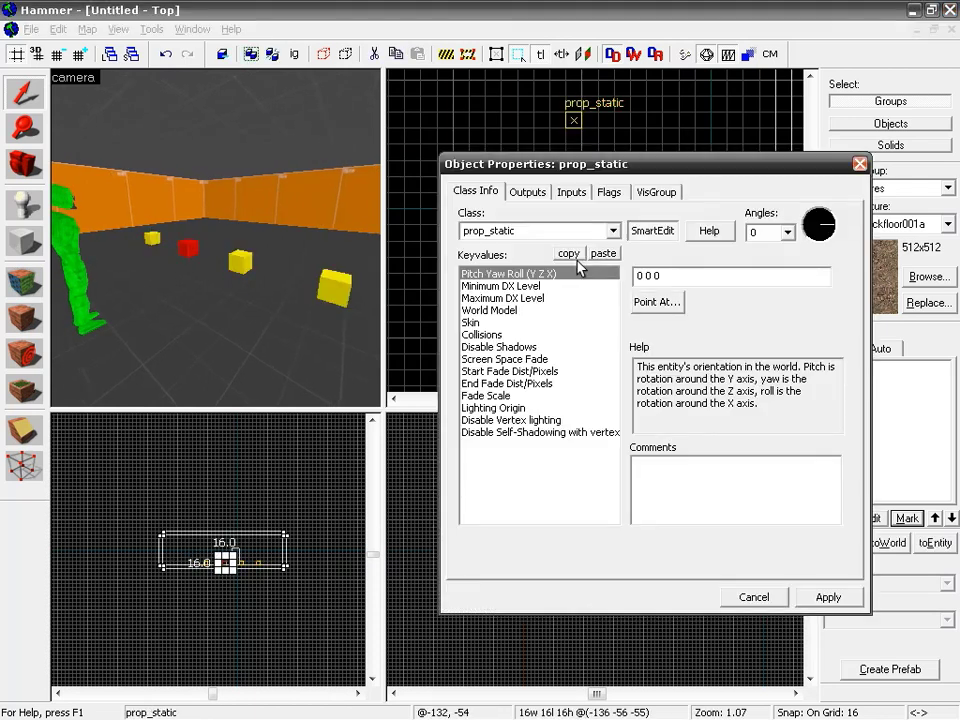
{"action": "double_click", "coordinate": [495, 231]}
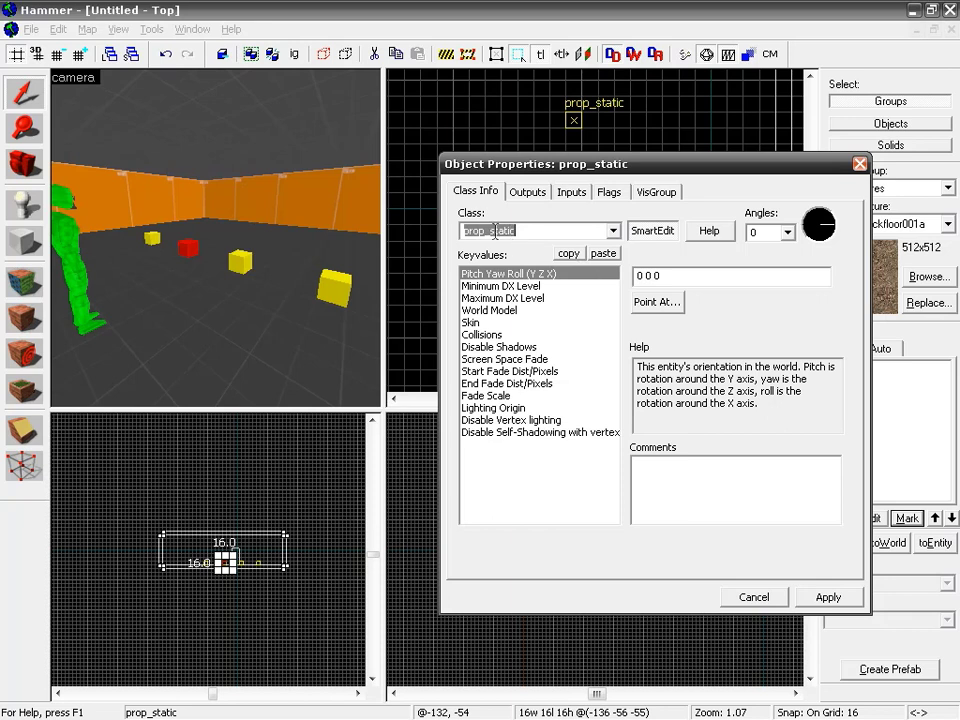
{"action": "left_click", "coordinate": [615, 237]}
{"action": "scroll", "coordinate": [617, 250], "scroll_direction": "up", "scroll_amount": 2}
{"action": "left_click", "coordinate": [616, 249]}
{"action": "left_click", "coordinate": [616, 249]}
{"action": "left_click", "coordinate": [616, 249]}
{"action": "left_click", "coordinate": [538, 310]}
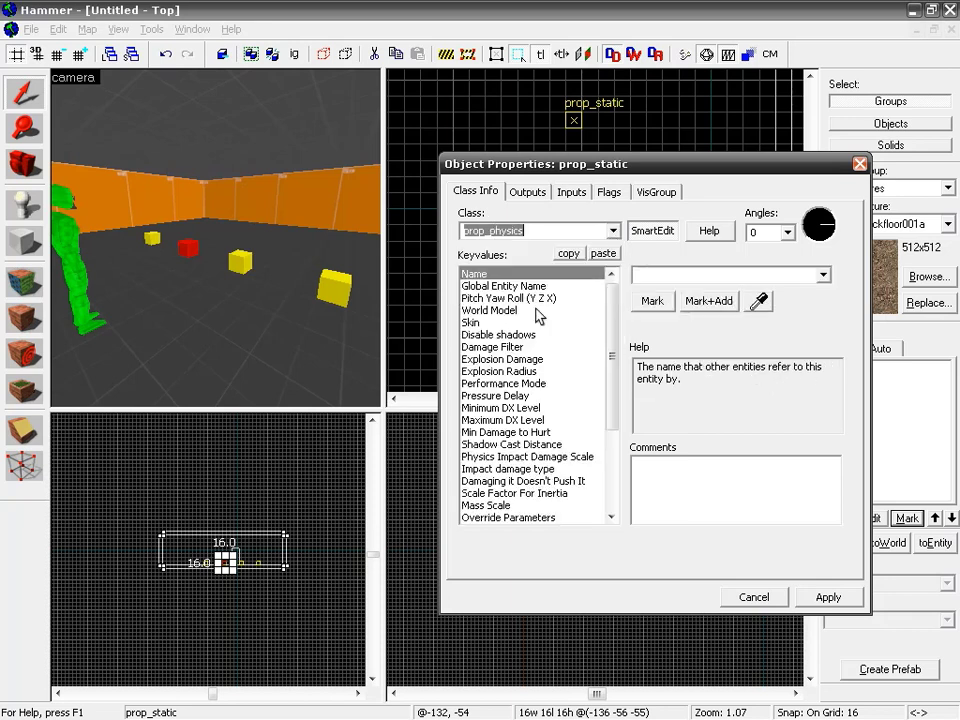
{"action": "left_click", "coordinate": [842, 602]}
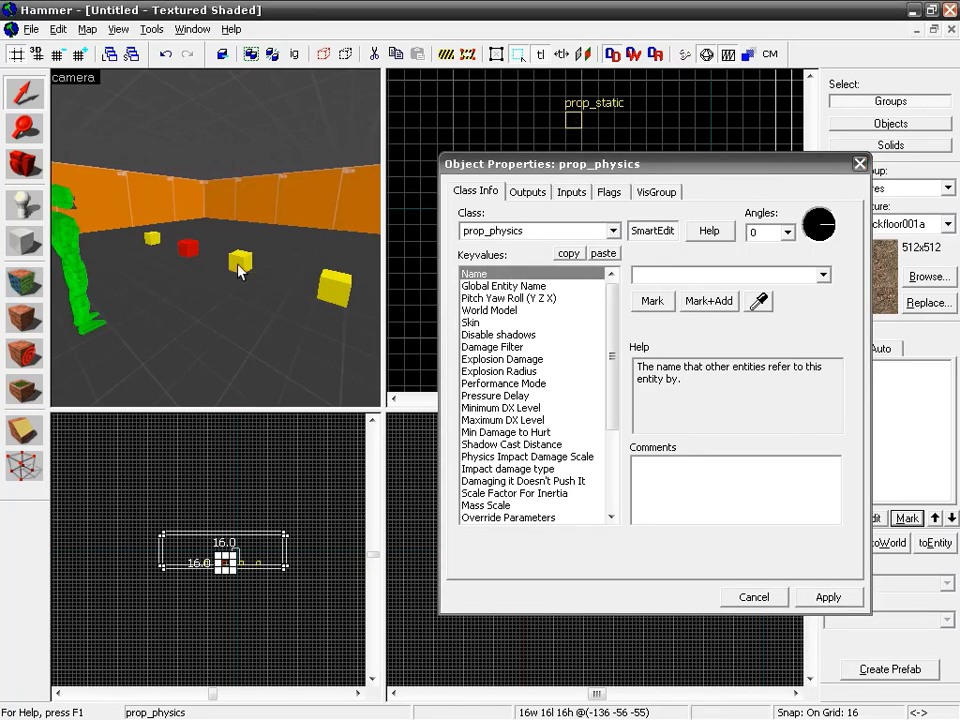
Change the class of the prop_static next to the prop_physics, on the camera's side, to prop_dynamic and apply it
{"action": "left_click", "coordinate": [573, 120]}
{"action": "left_click", "coordinate": [614, 231]}
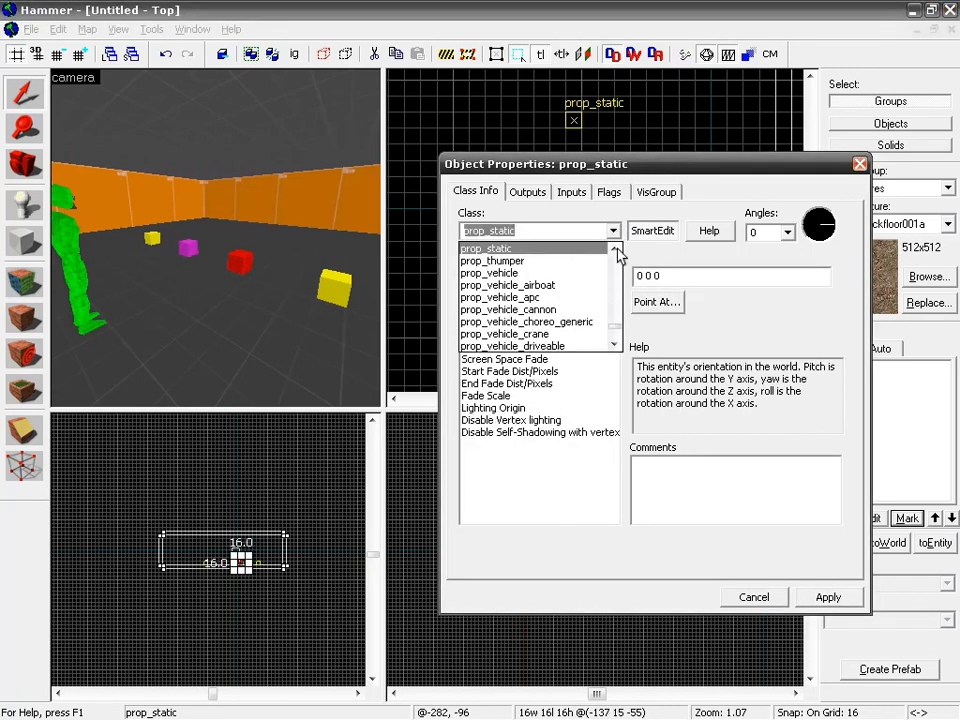
{"action": "left_click_drag", "start_coordinate": [614, 327], "coordinate": [614, 325]}
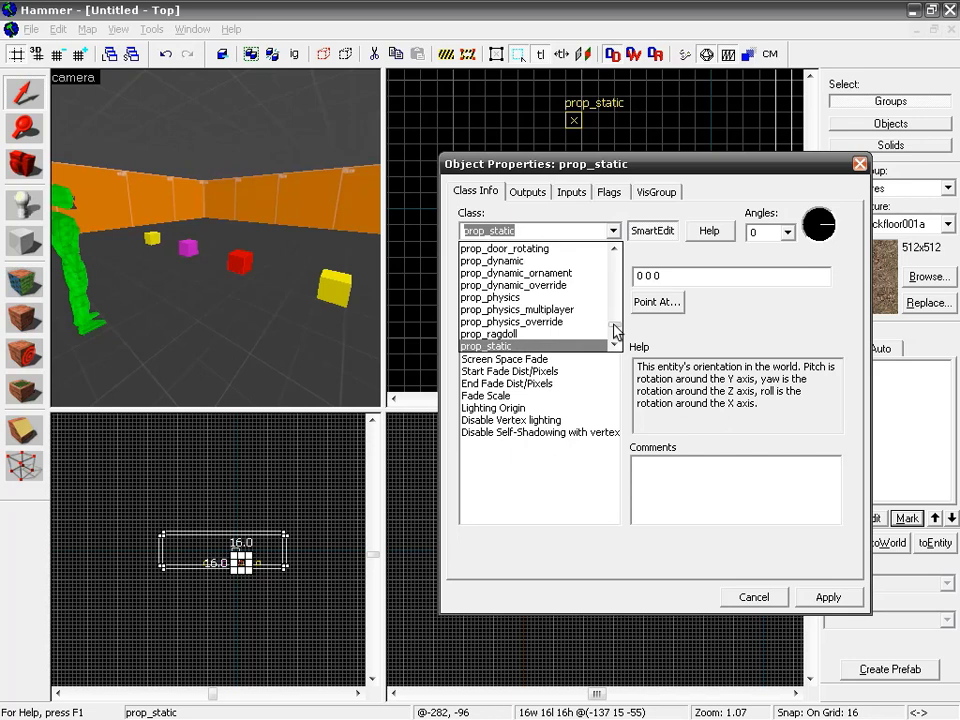
{"action": "left_click", "coordinate": [531, 262]}
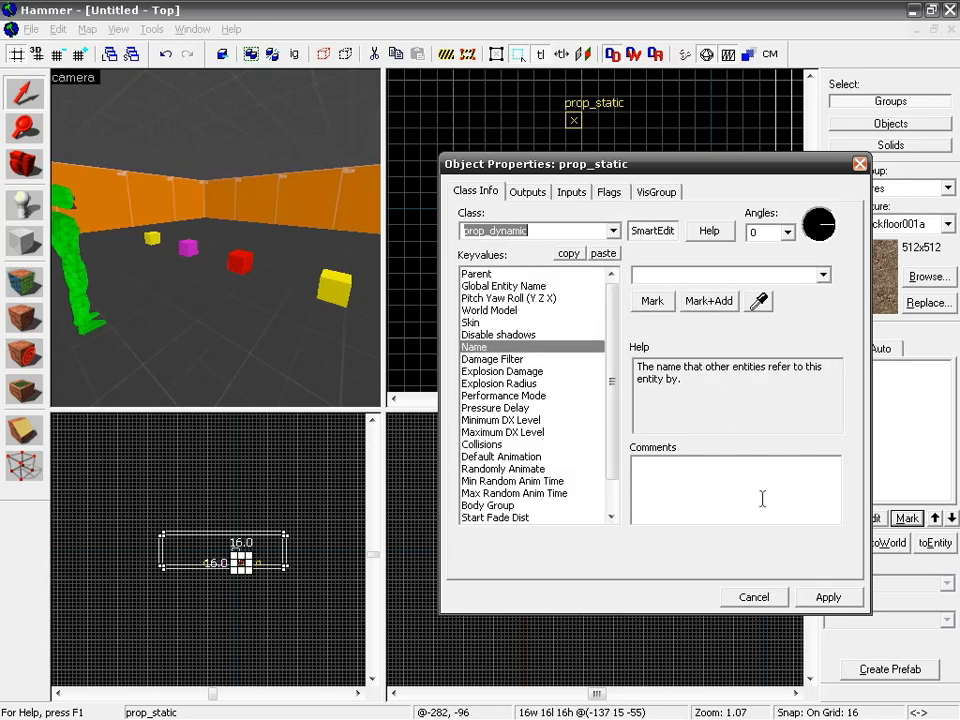
{"action": "left_click", "coordinate": [832, 600]}
Change the class of the prop nearest the camera to prop_ragdoll and apply it
{"action": "left_click", "coordinate": [573, 120]}
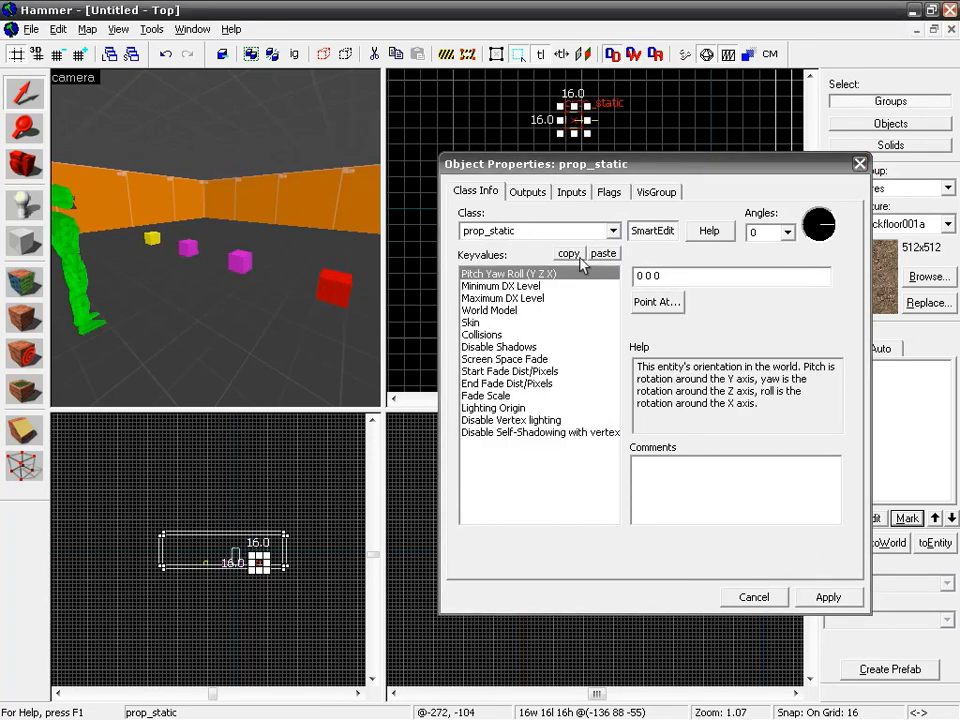
{"action": "left_click", "coordinate": [614, 231]}
{"action": "left_click", "coordinate": [613, 247]}
{"action": "left_click", "coordinate": [613, 247]}
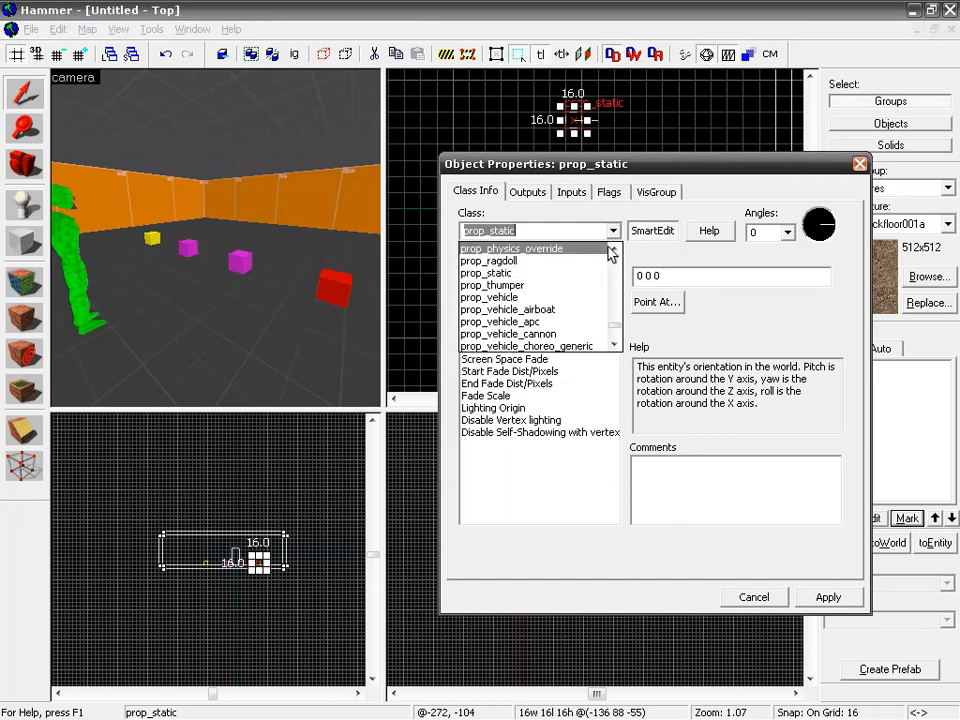
{"action": "left_click", "coordinate": [530, 258]}
{"action": "left_click", "coordinate": [840, 597]}
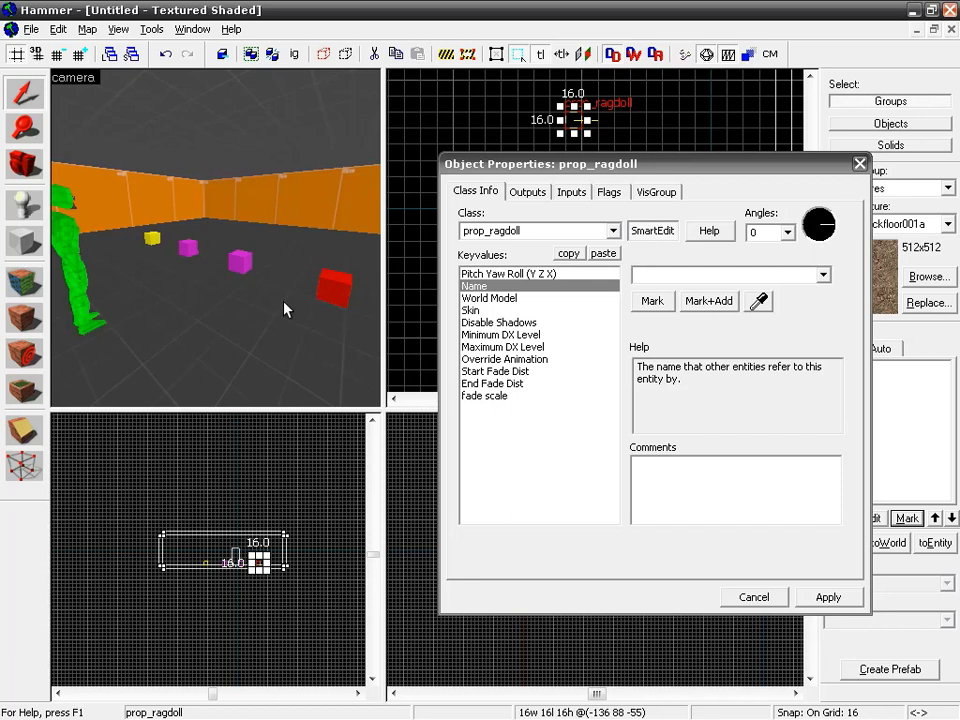
Set the World Model of the remaining prop_static to models/props_c17/fence01a.mdl, filtering the models by "fence", and apply it
{"action": "left_click", "coordinate": [658, 168]}
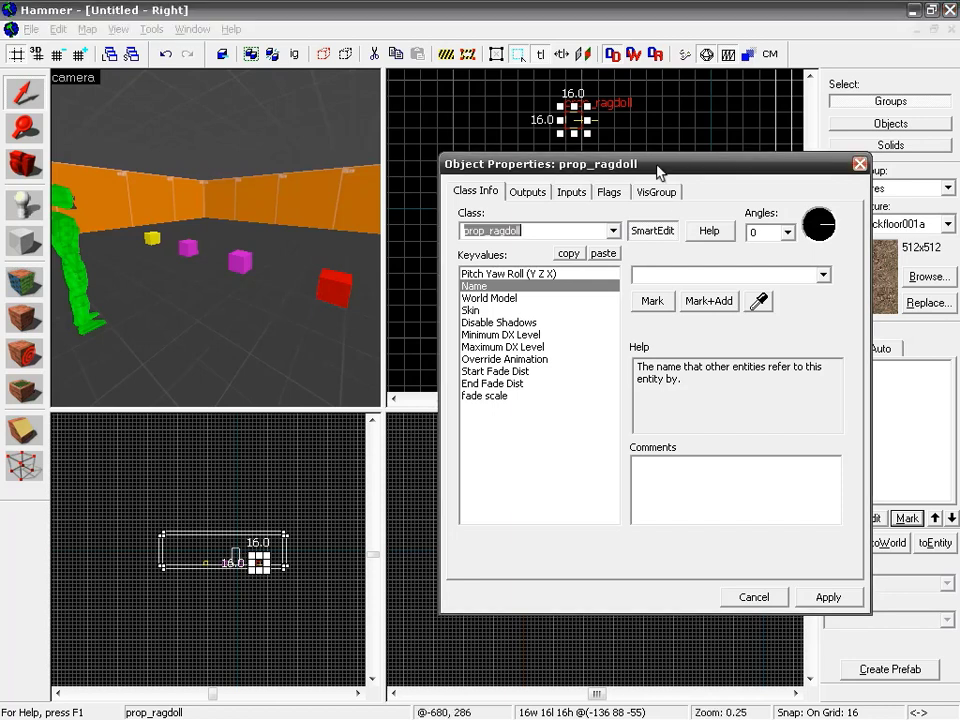
{"action": "left_click", "coordinate": [341, 261]}
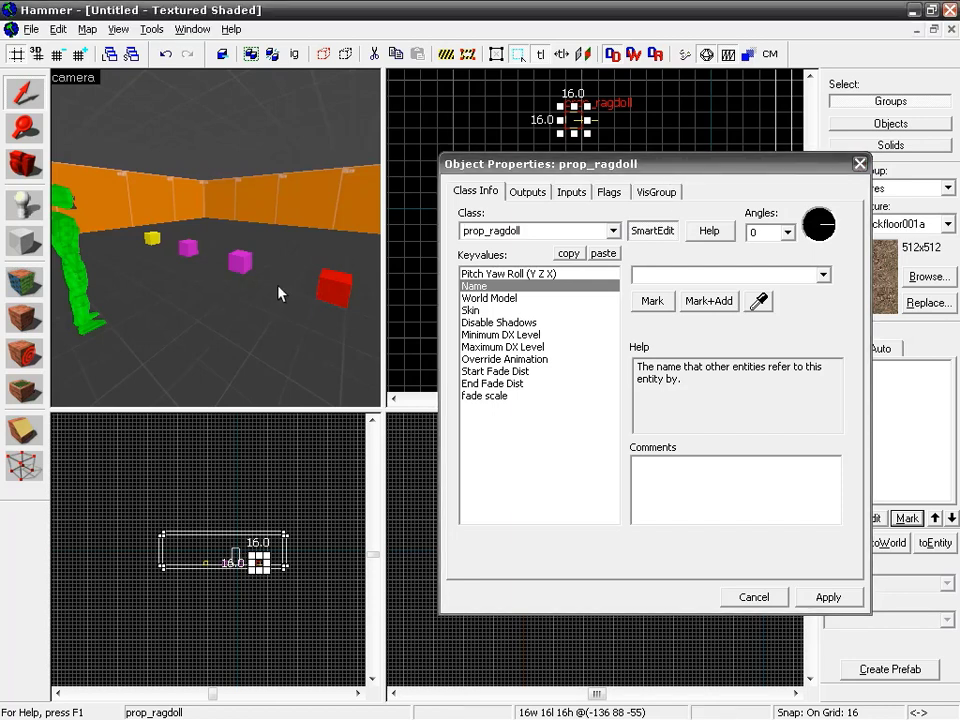
{"action": "left_click", "coordinate": [152, 242]}
{"action": "left_click", "coordinate": [499, 311]}
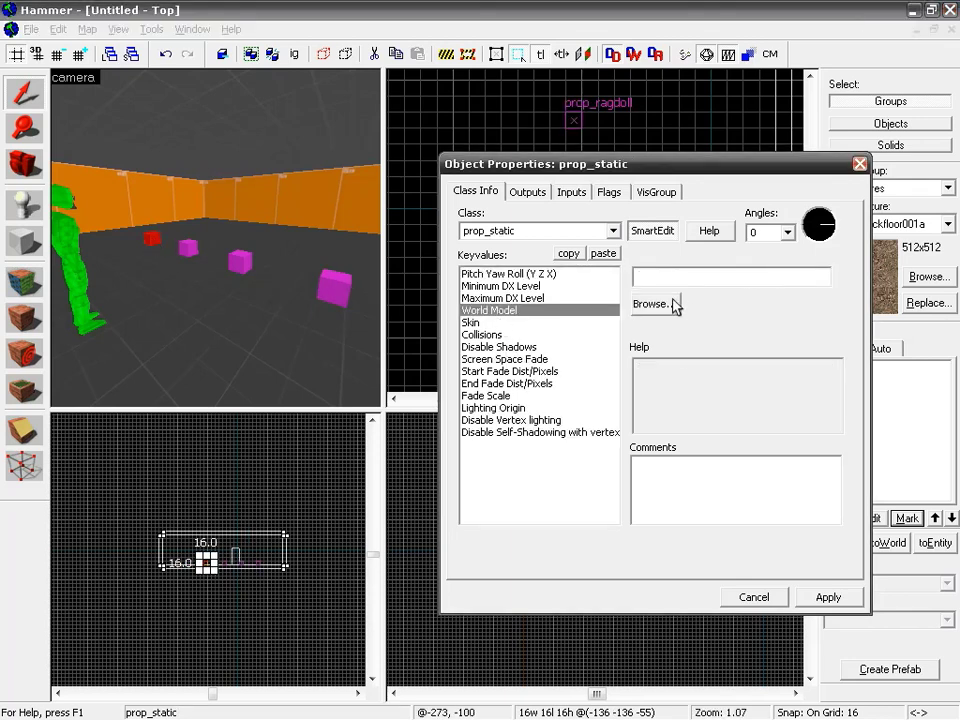
{"action": "left_click", "coordinate": [656, 305]}
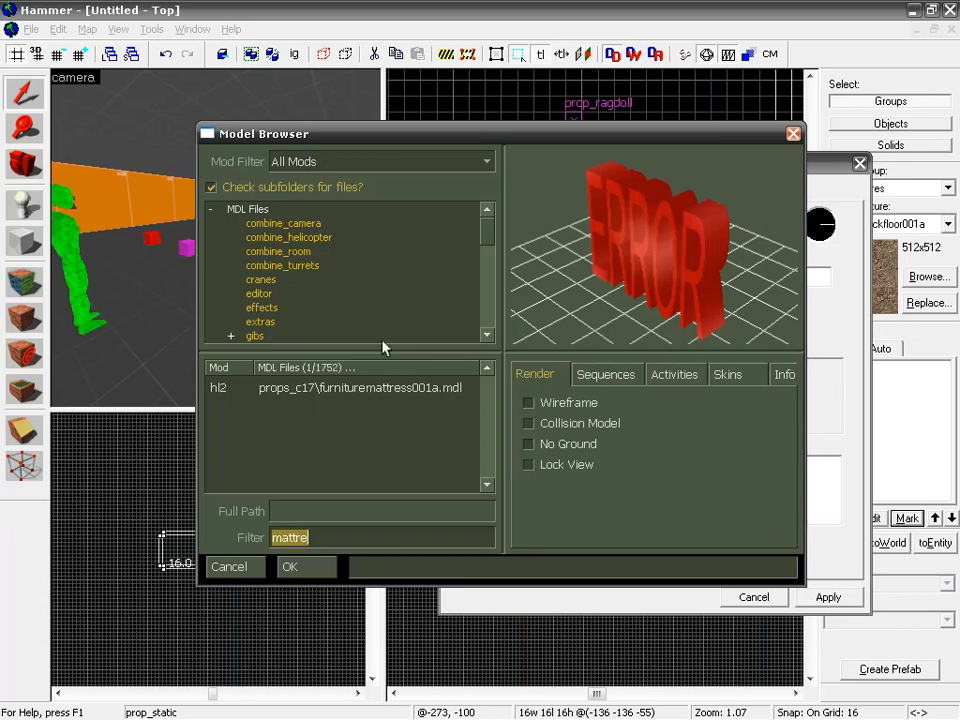
{"action": "type", "text": "fence"}
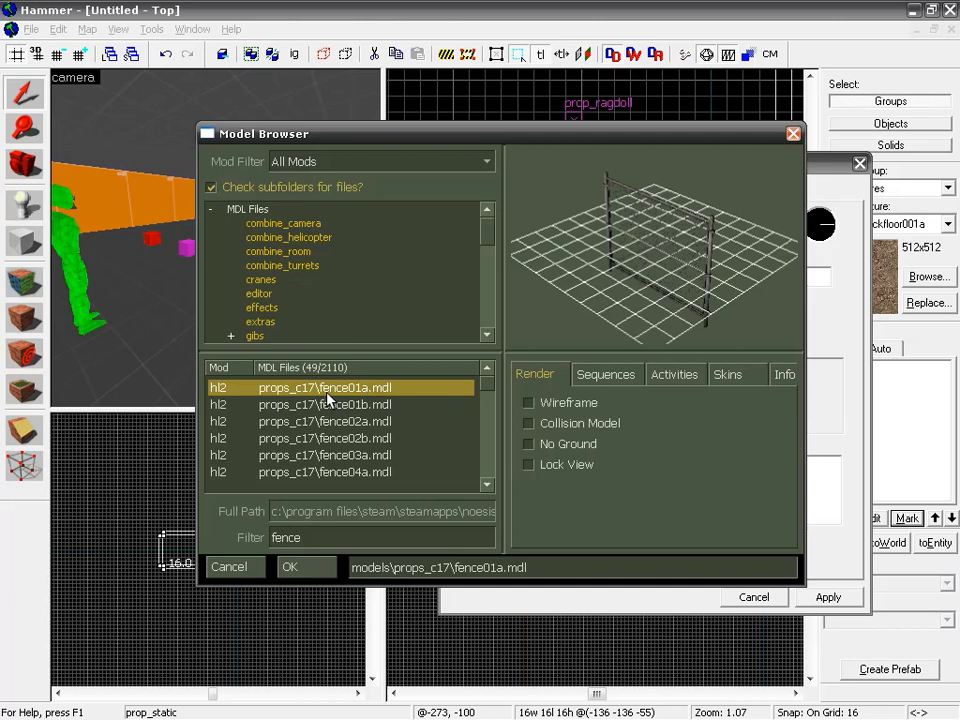
{"action": "double_click", "coordinate": [368, 390]}
{"action": "left_click", "coordinate": [826, 598]}
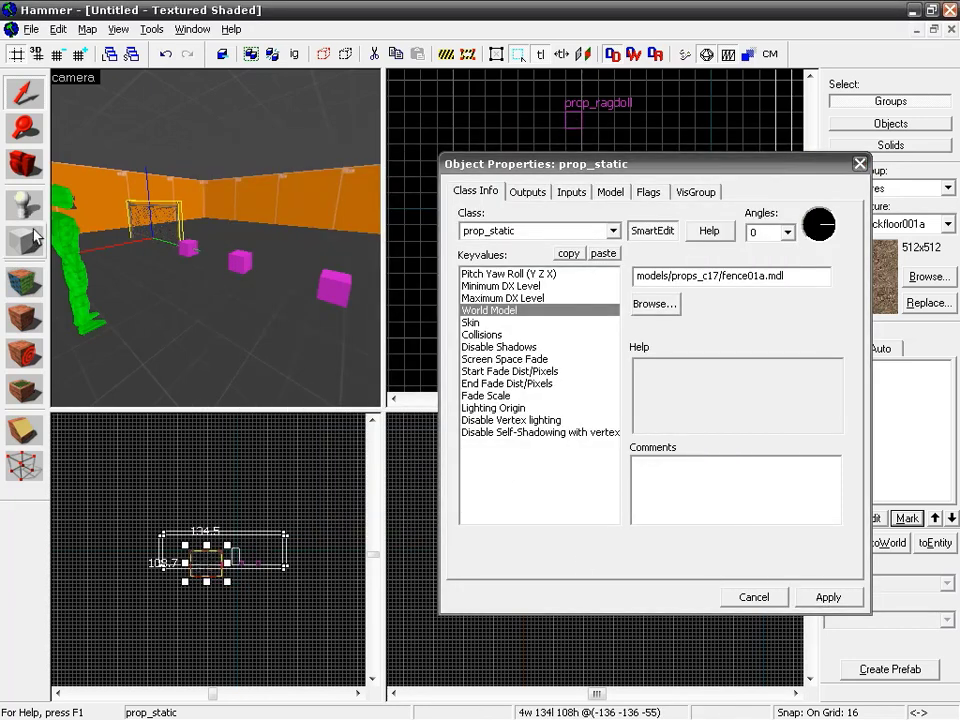
Raise the fence prop_static to floor level and shift it away from the other props, to about (-136 -176 -4), with the grid snap reduced to 4
{"action": "scroll", "coordinate": [206, 564], "scroll_direction": "up", "scroll_amount": 5}
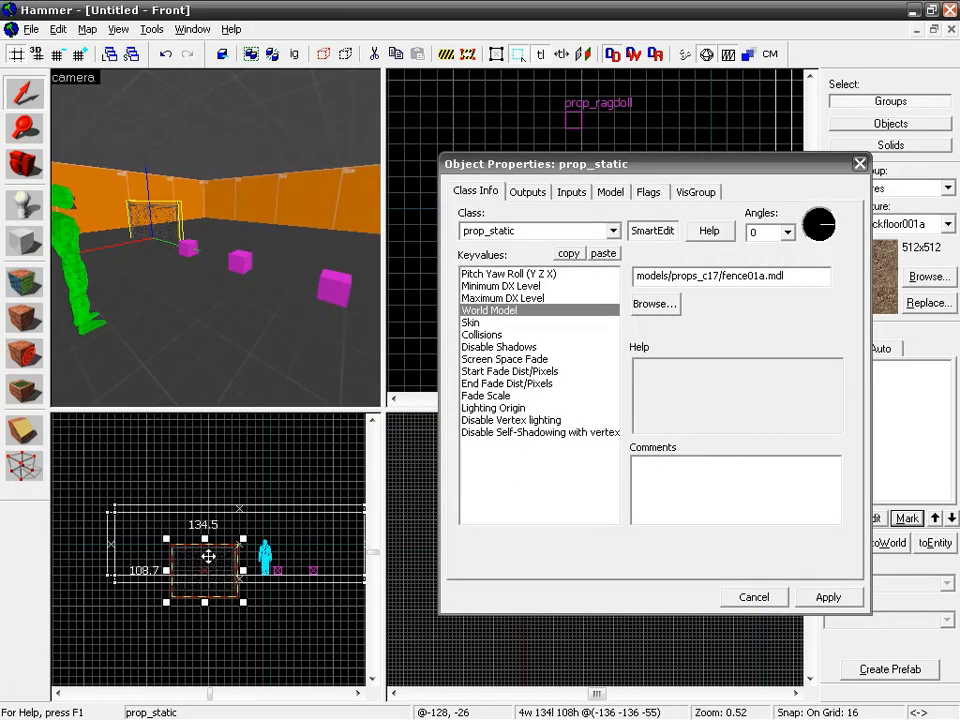
{"action": "left_click_drag", "start_coordinate": [204, 568], "coordinate": [167, 512]}
{"action": "key", "text": "bracketleft"}
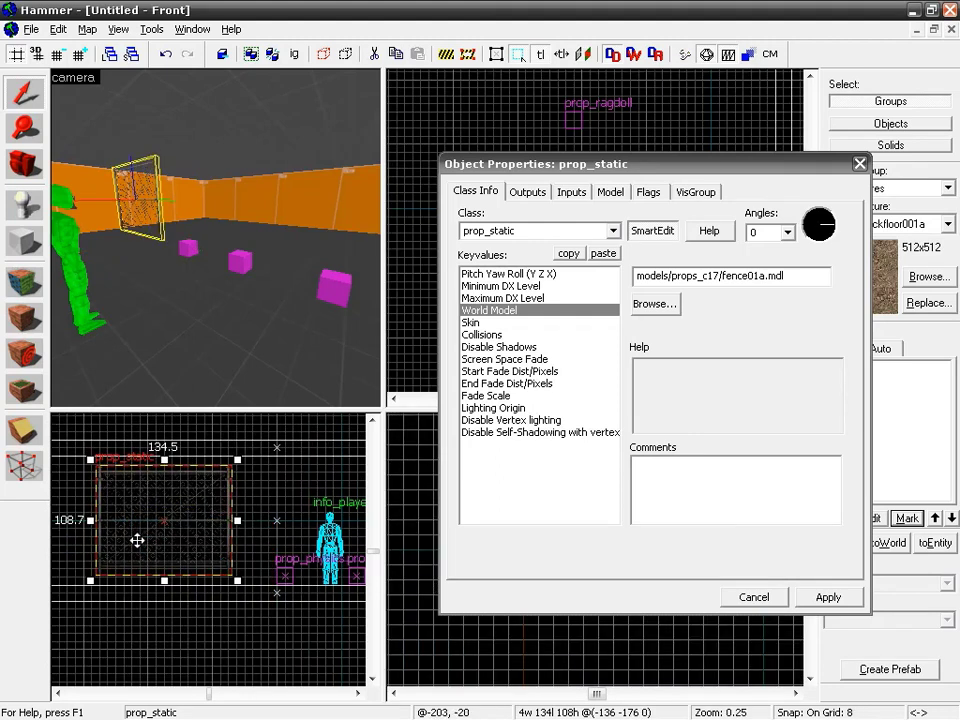
{"action": "scroll", "coordinate": [141, 543], "scroll_direction": "up", "scroll_amount": 1}
{"action": "key", "text": "bracketleft"}
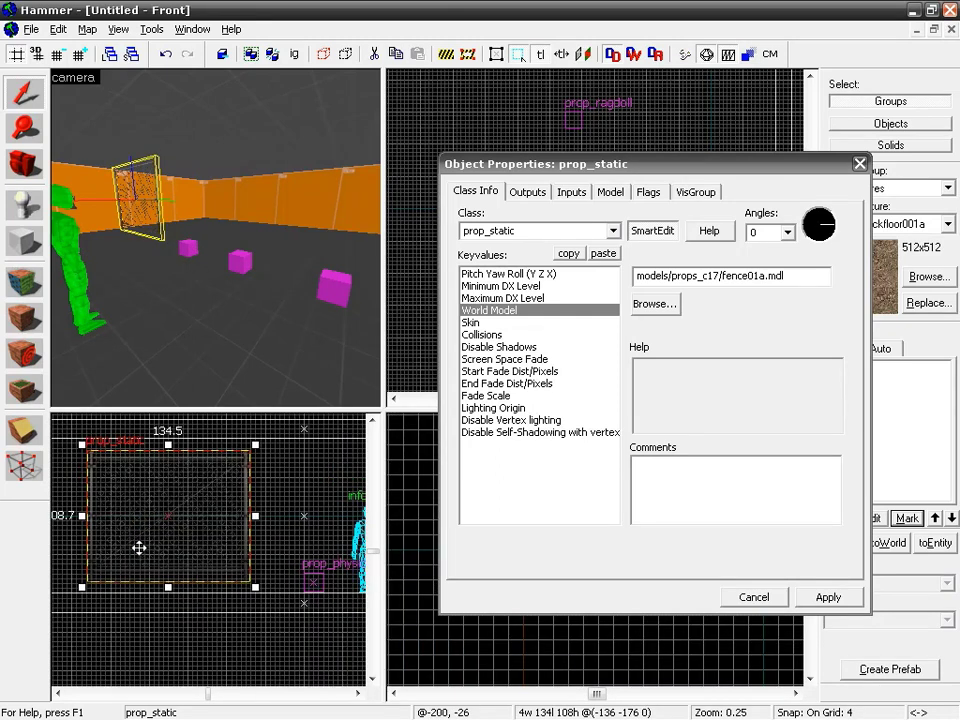
{"action": "scroll", "coordinate": [139, 549], "scroll_direction": "up", "scroll_amount": 2}
{"action": "middle_click_drag", "start_coordinate": [139, 549], "coordinate": [199, 507]}
{"action": "left_click_drag", "start_coordinate": [199, 507], "coordinate": [196, 514]}
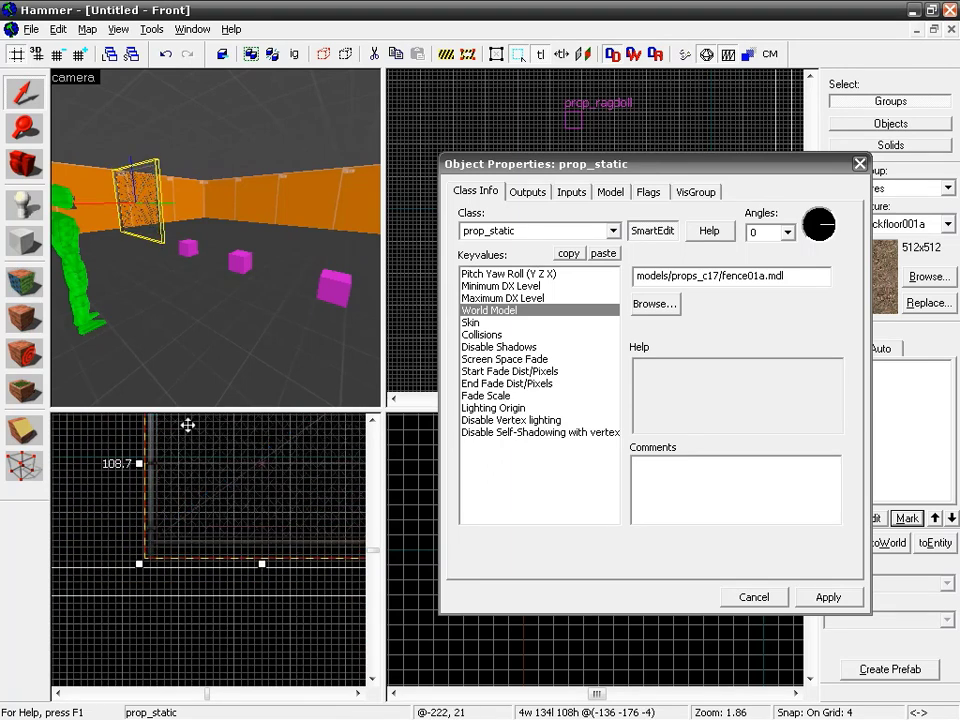
Set the World Model of the prop_physics to models/props_c17/oildrum001.mdl, filtering the models by "oil", and apply it
{"action": "left_click", "coordinate": [184, 251]}
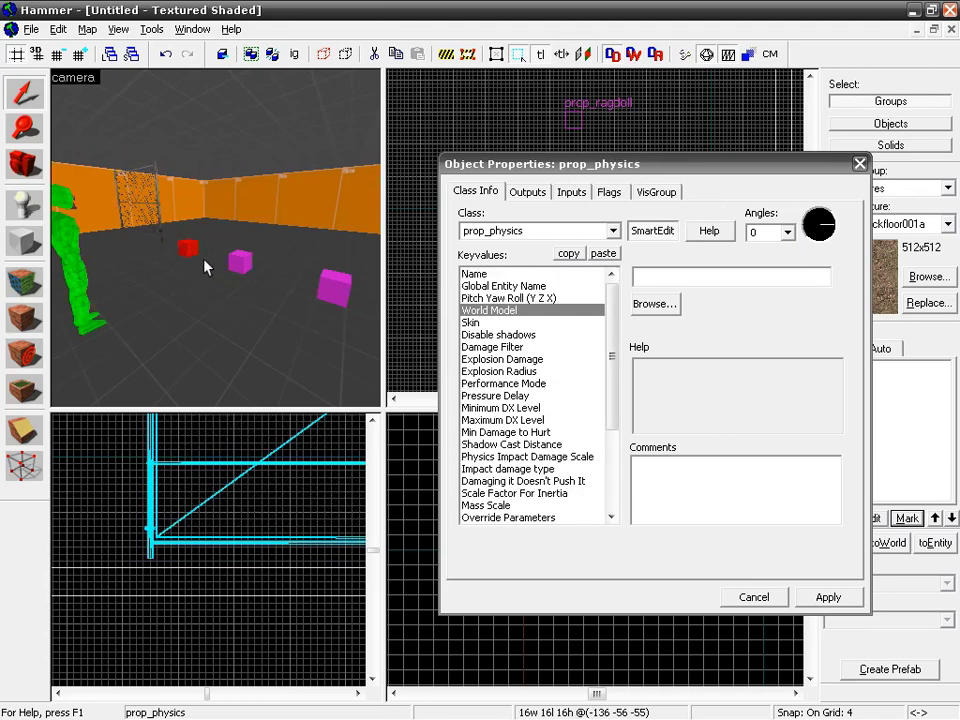
{"action": "left_click", "coordinate": [656, 305]}
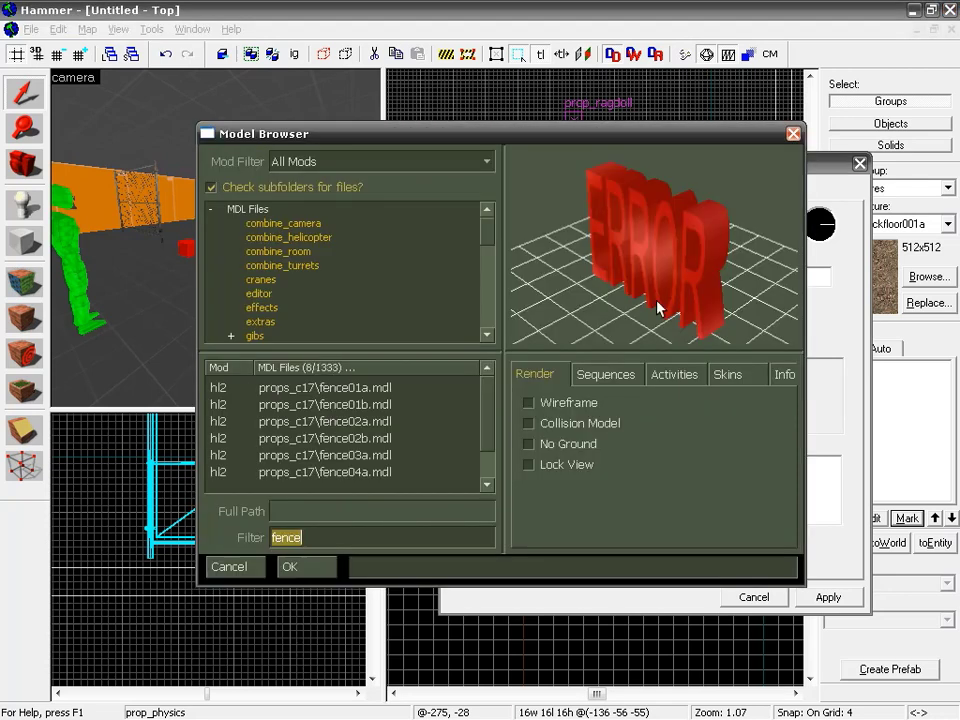
{"action": "type", "text": "oil"}
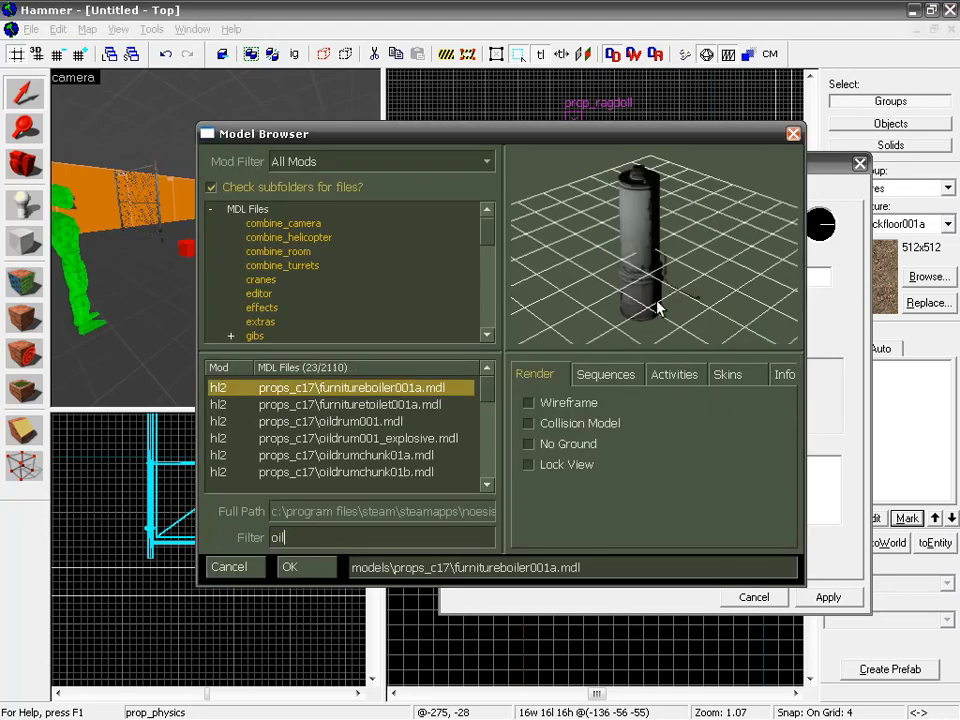
{"action": "left_click", "coordinate": [360, 437]}
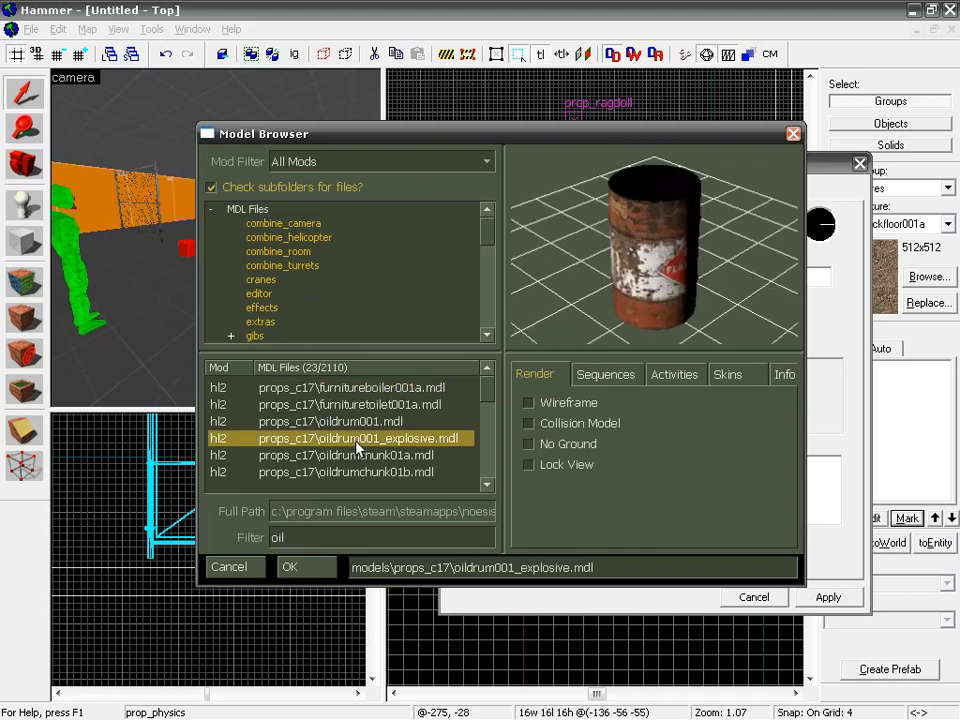
{"action": "left_click", "coordinate": [348, 425]}
{"action": "double_click", "coordinate": [348, 425]}
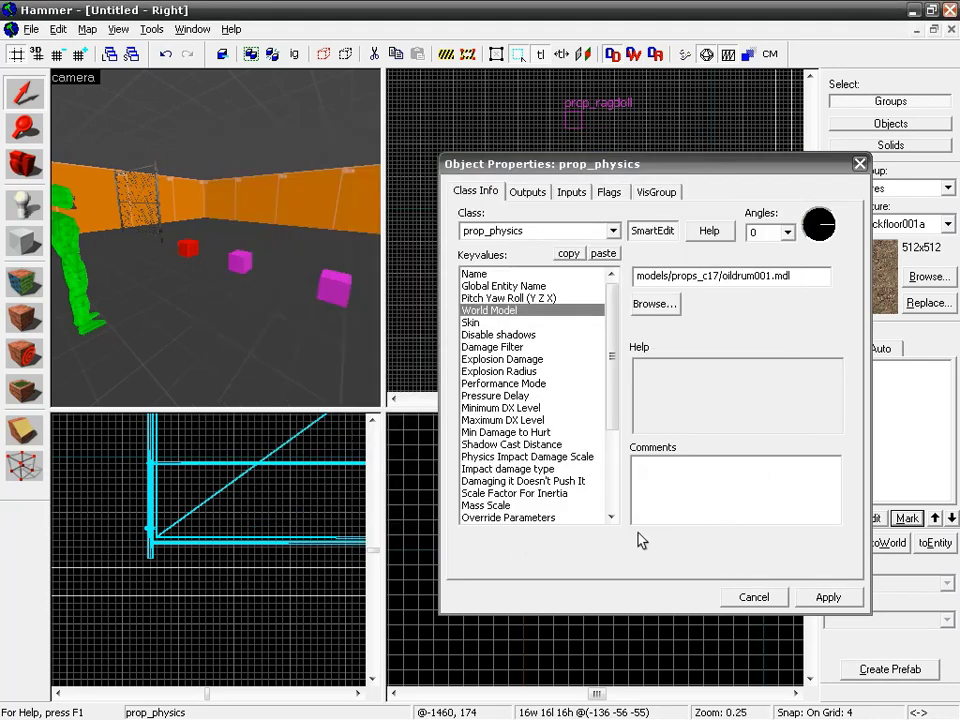
{"action": "left_click", "coordinate": [824, 597]}
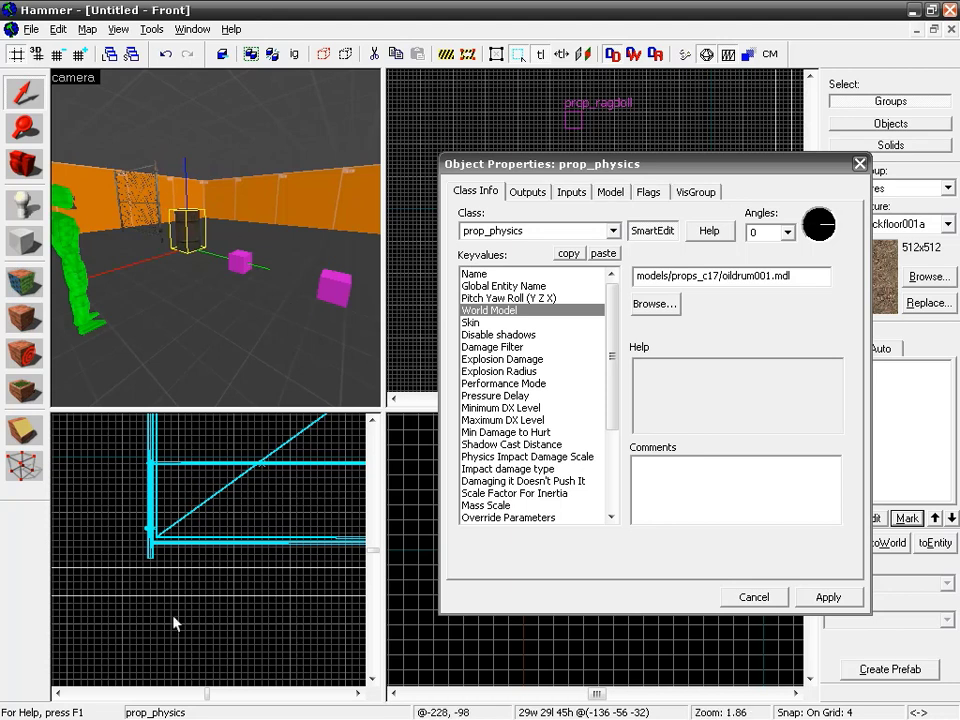
{"action": "key", "text": "ctrl+e"}
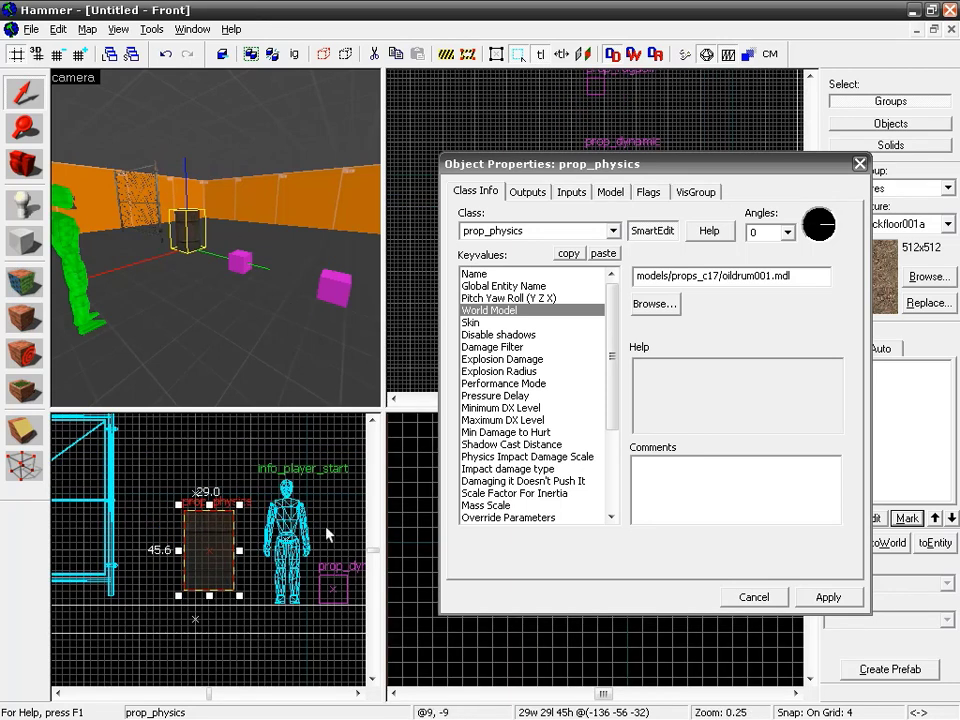
Set the prop_dynamic's World Model to models/props_doors/door01_dynamic.mdl, filtering by "dynamic", apply it and raise the door to floor level
{"action": "left_click", "coordinate": [240, 262]}
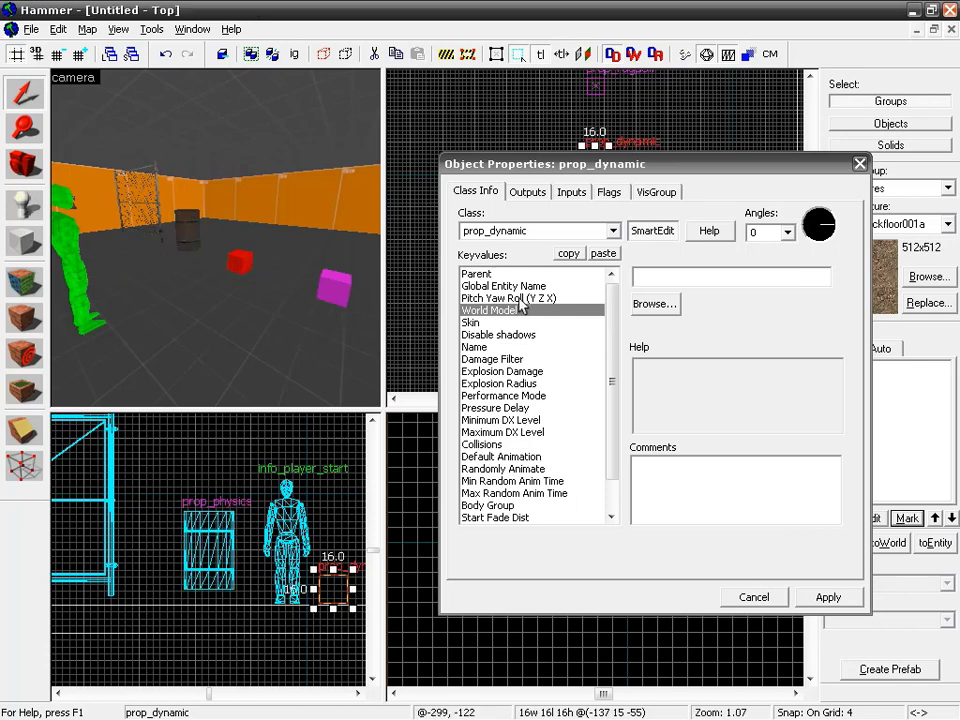
{"action": "left_click", "coordinate": [656, 305]}
{"action": "double_click", "coordinate": [272, 538]}
{"action": "type", "text": "d"}
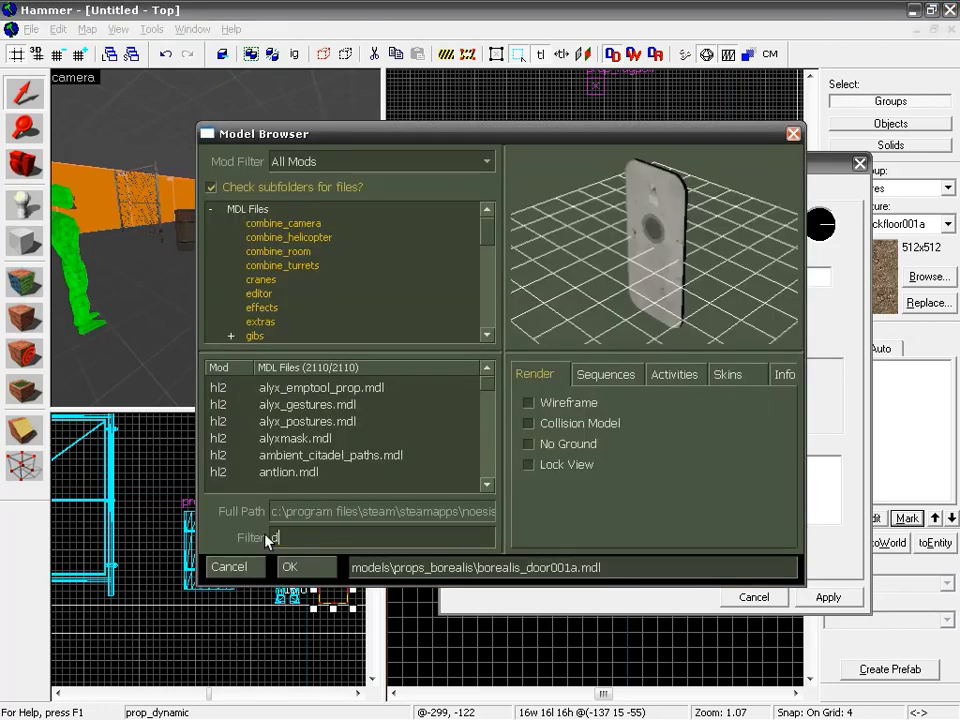
{"action": "type", "text": "ynamic"}
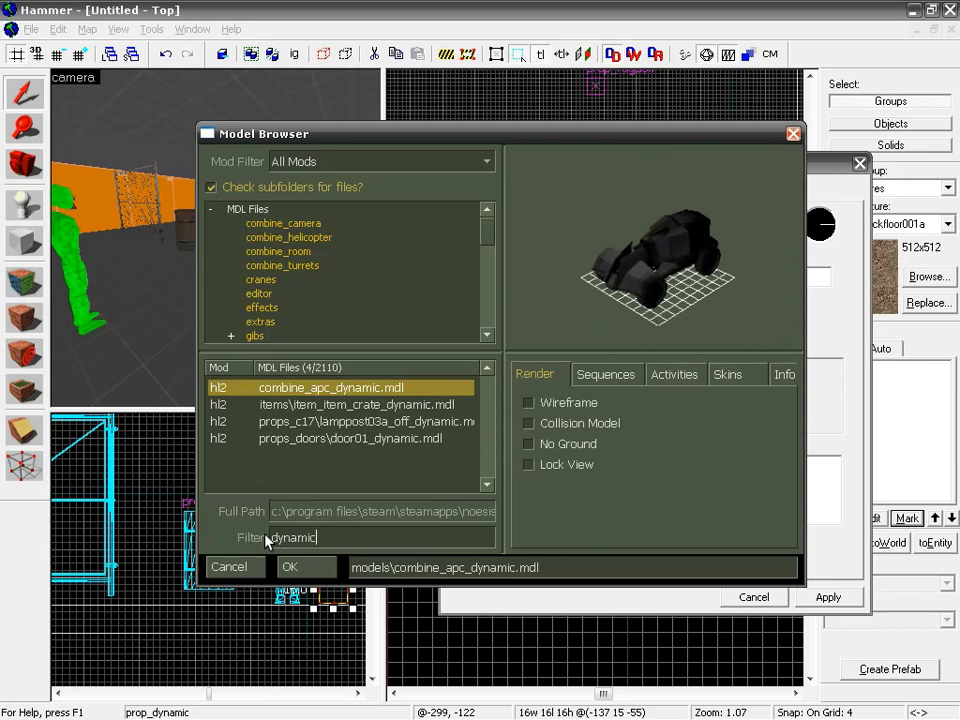
{"action": "left_click", "coordinate": [305, 404]}
{"action": "left_click", "coordinate": [399, 440]}
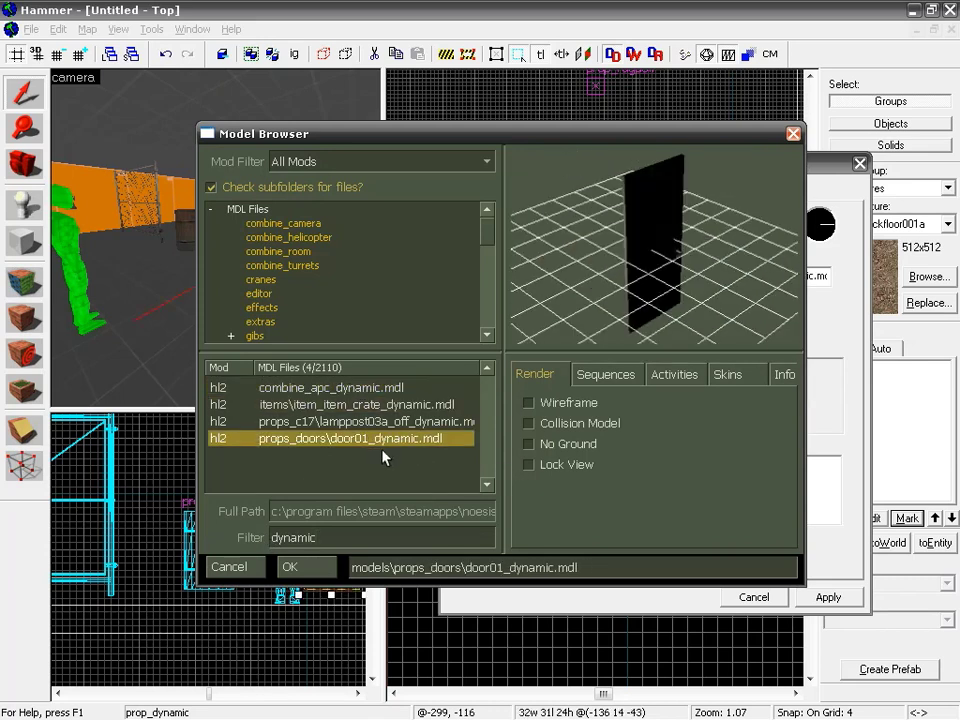
{"action": "double_click", "coordinate": [375, 444]}
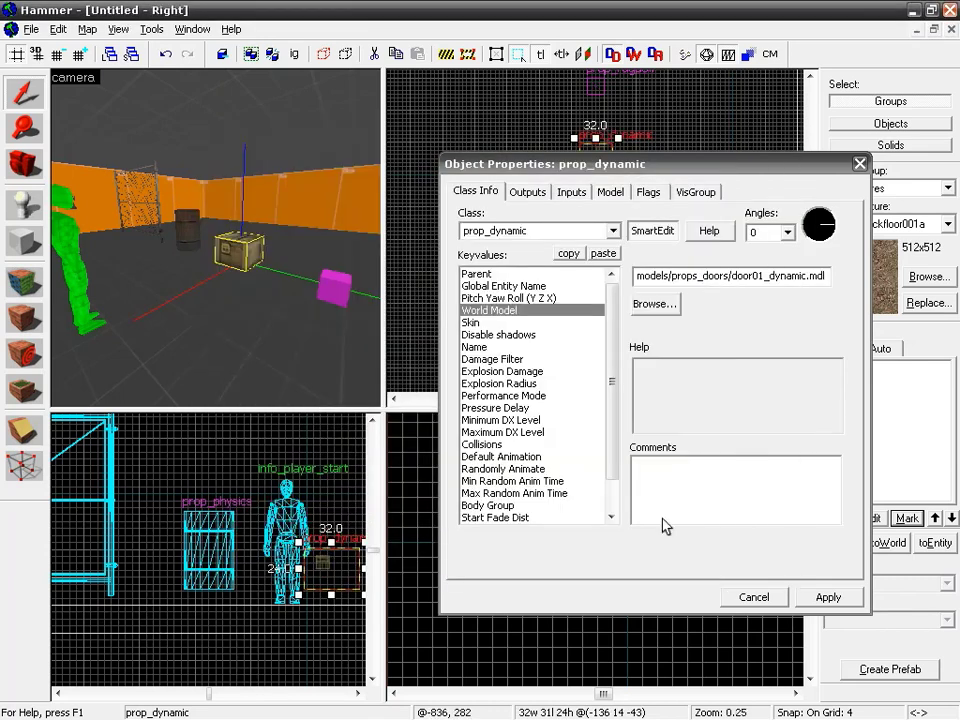
{"action": "left_click", "coordinate": [846, 599]}
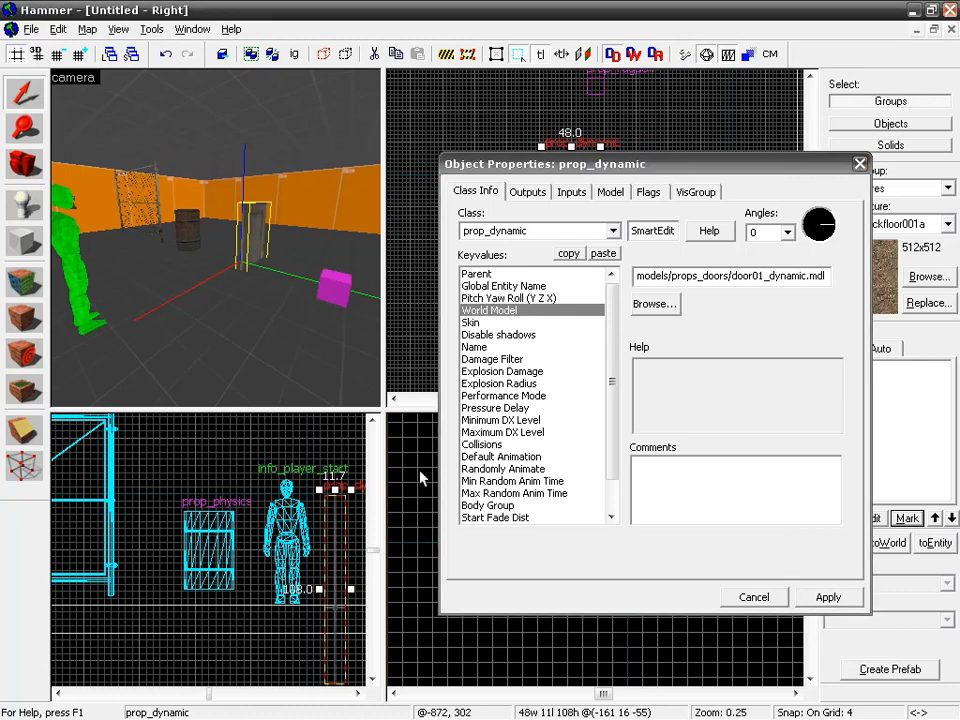
{"action": "left_click_drag", "start_coordinate": [335, 569], "coordinate": [331, 494]}
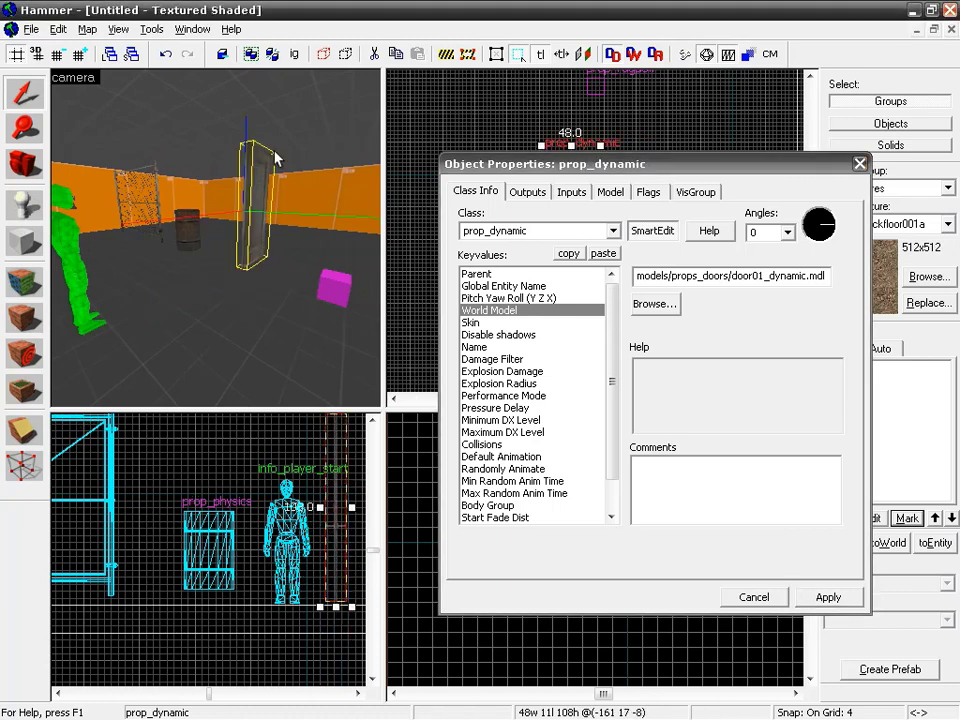
Preview the door model's sequences doorBracer_ShutDoor and doorBracer_BustThru, ending with doorBracer_Struggle selected
{"action": "left_click", "coordinate": [605, 190]}
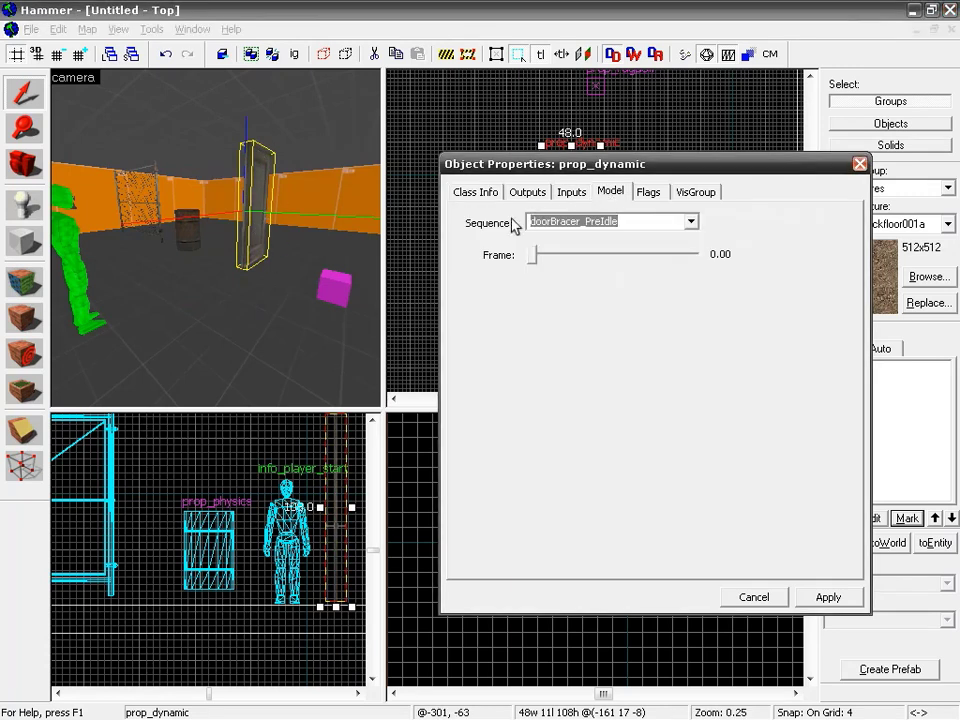
{"action": "left_click", "coordinate": [691, 223]}
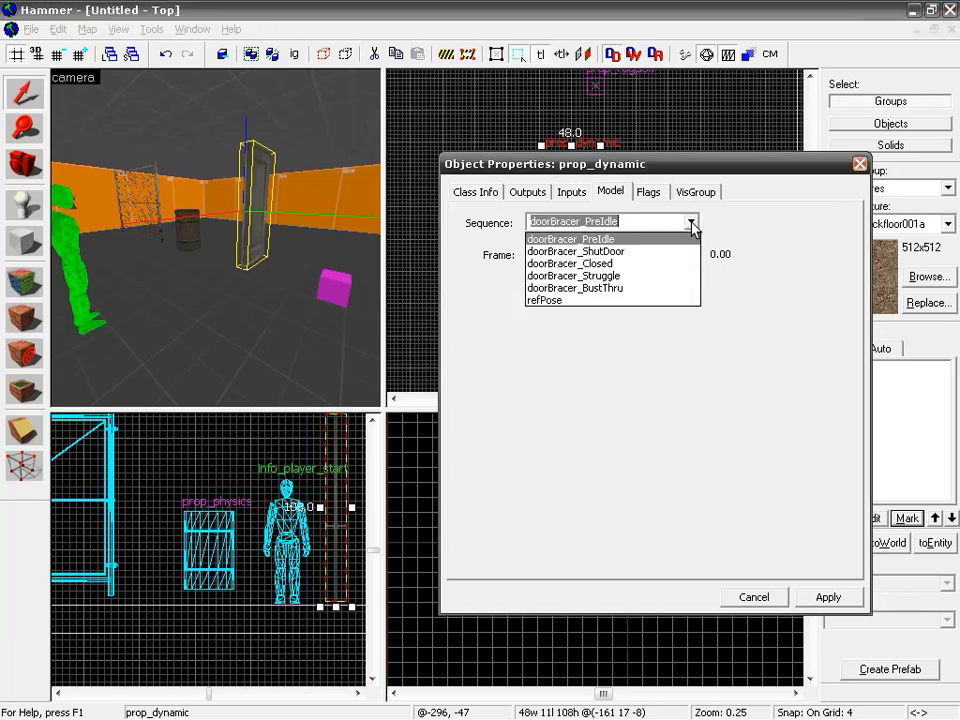
{"action": "left_click", "coordinate": [616, 251]}
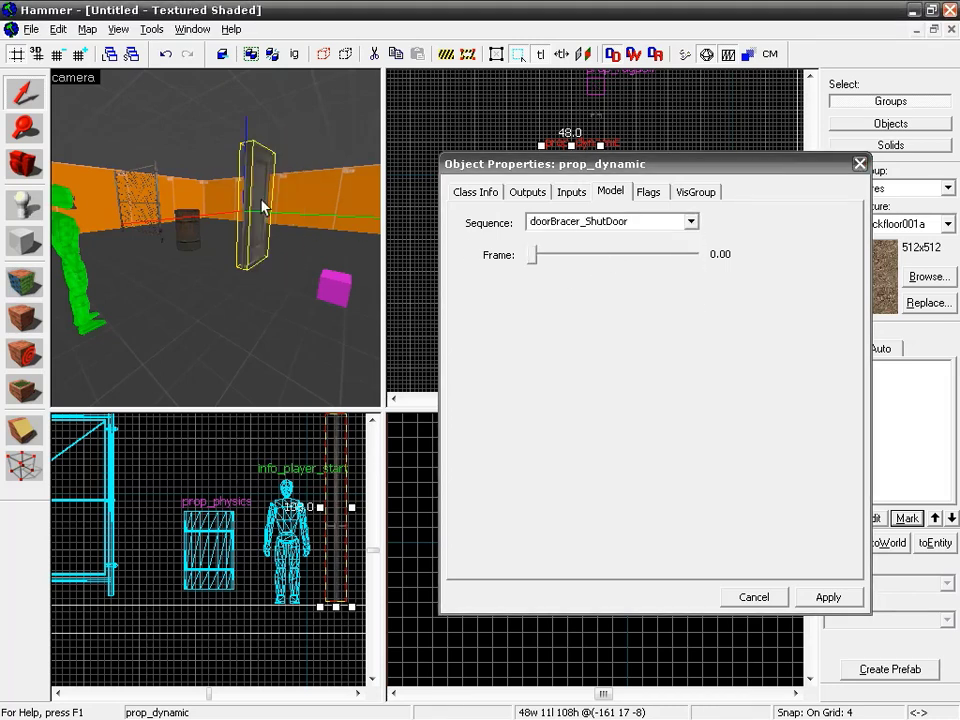
{"action": "left_click", "coordinate": [691, 222]}
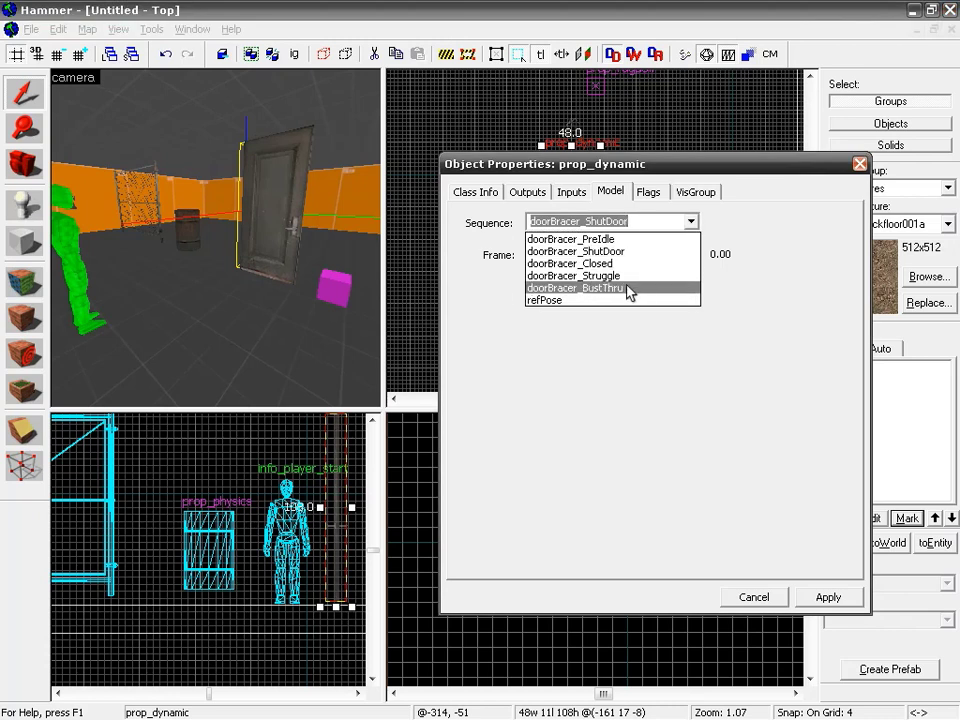
{"action": "left_click", "coordinate": [631, 289]}
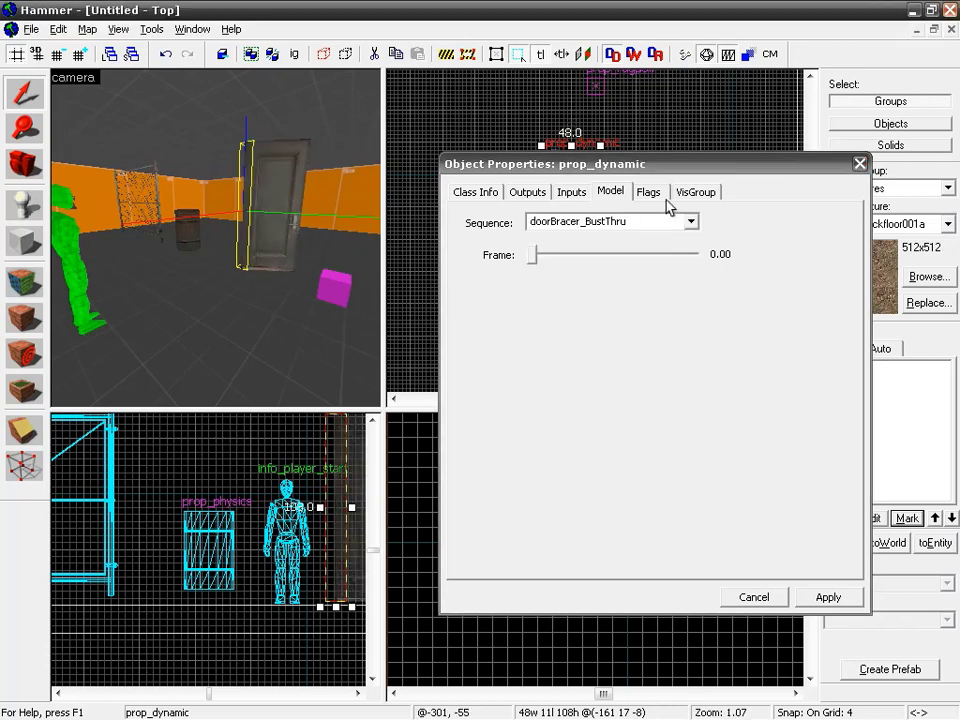
{"action": "left_click", "coordinate": [690, 221]}
{"action": "left_click", "coordinate": [673, 276]}
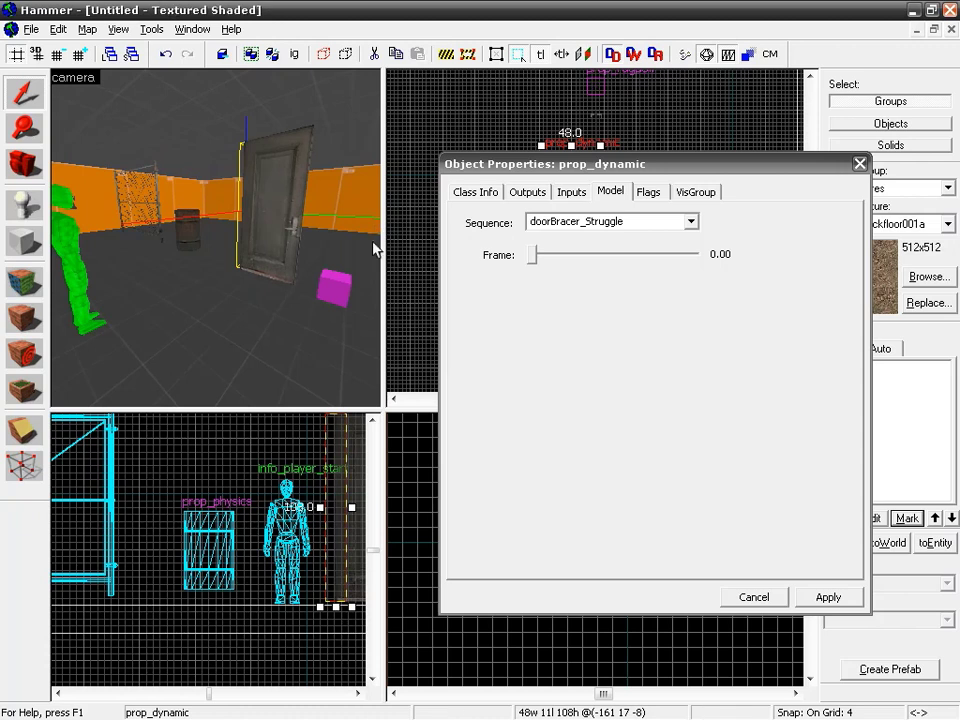
Set the World Model of the prop_ragdoll to models/props_c17/furnituremattress001a.mdl, filtering the models by "mattr", and apply it
{"action": "left_click", "coordinate": [333, 294]}
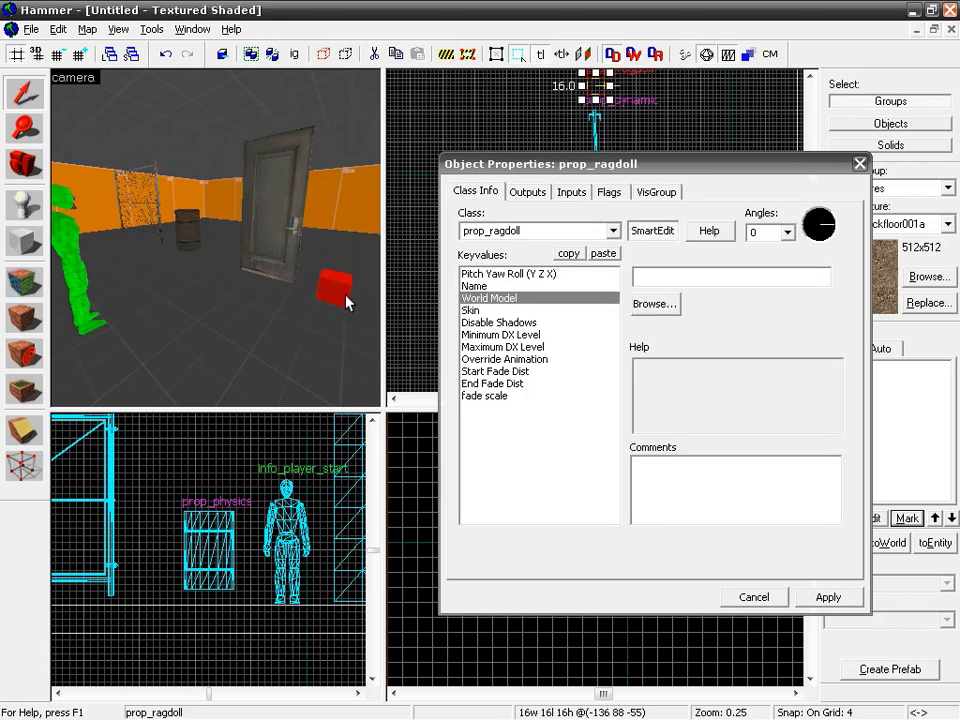
{"action": "left_click", "coordinate": [655, 304]}
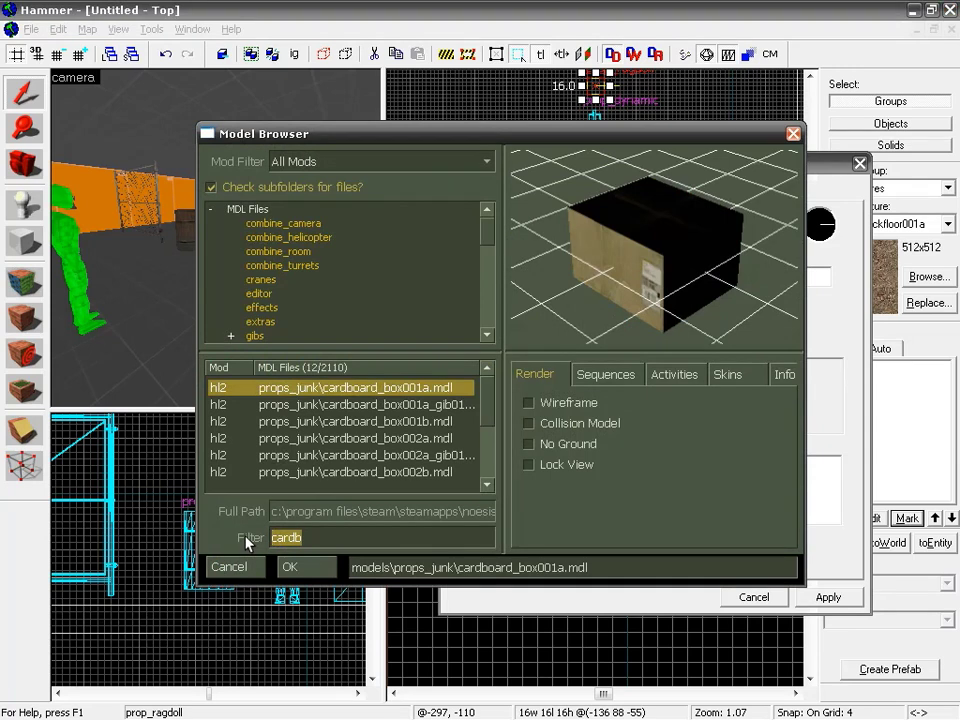
{"action": "type", "text": "mattr"}
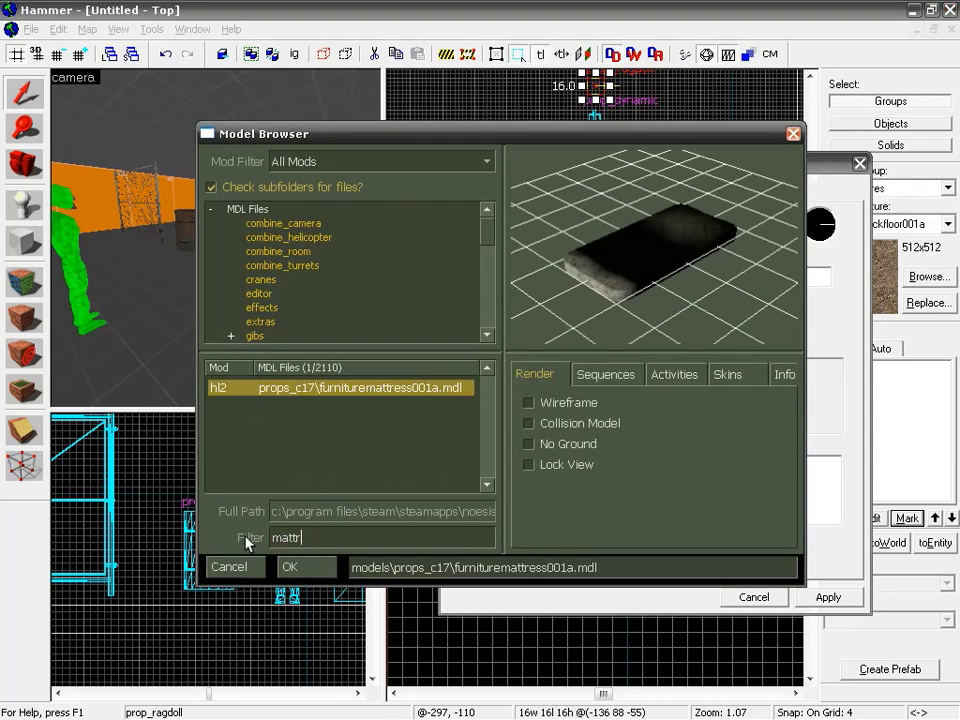
{"action": "double_click", "coordinate": [341, 388]}
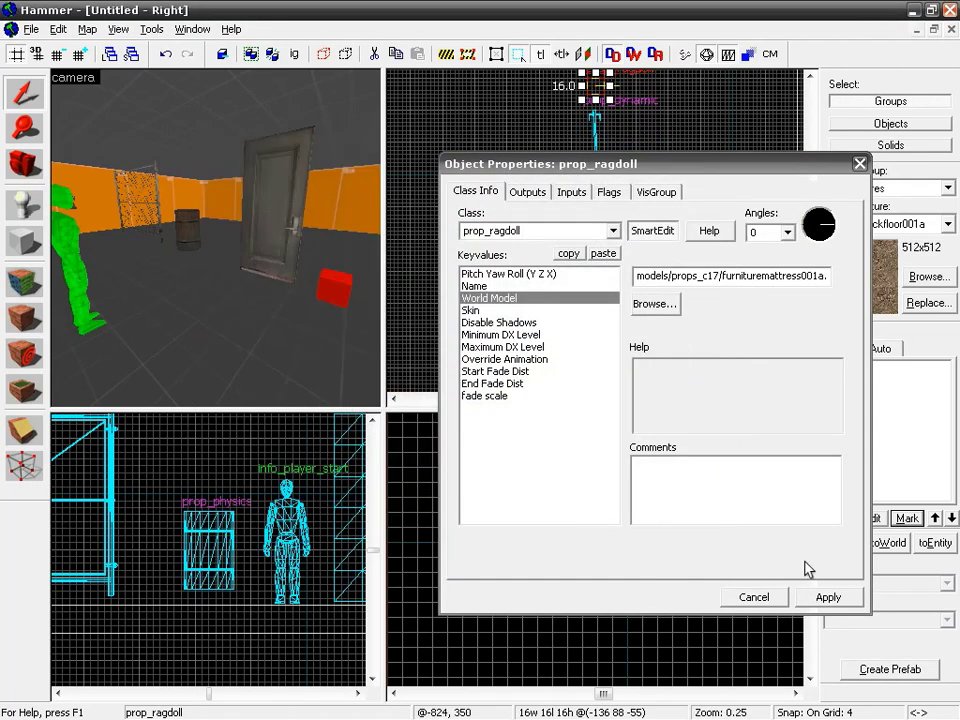
{"action": "left_click", "coordinate": [829, 598]}
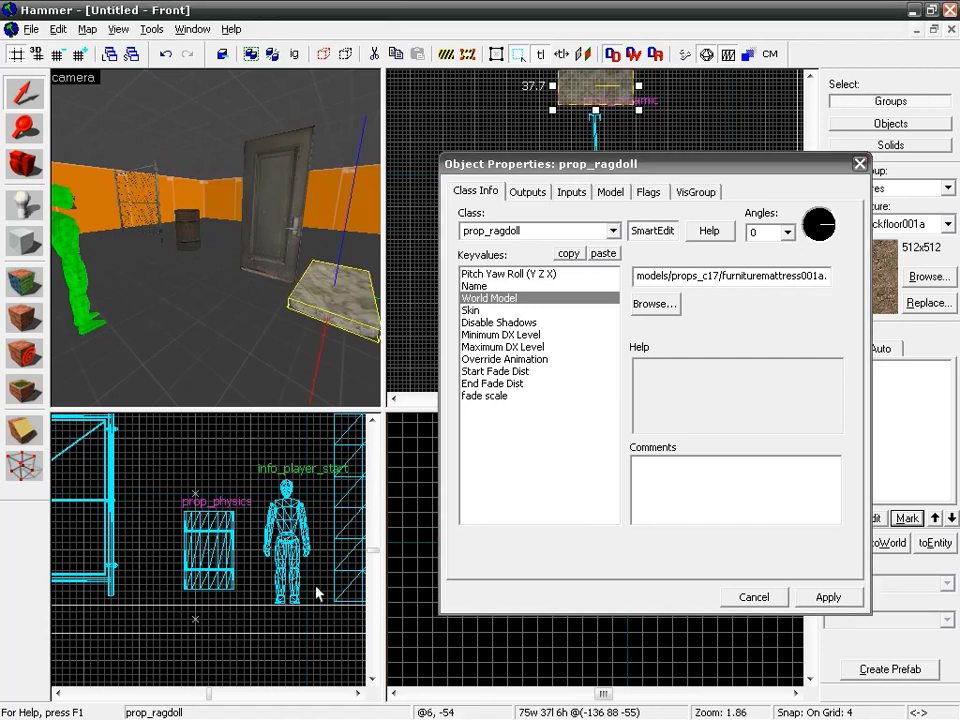
Move the mattress prop_ragdoll about 36 units away from the door and close its object properties
{"action": "key", "text": "ctrl+e"}
{"action": "left_click_drag", "start_coordinate": [224, 551], "coordinate": [287, 551]}
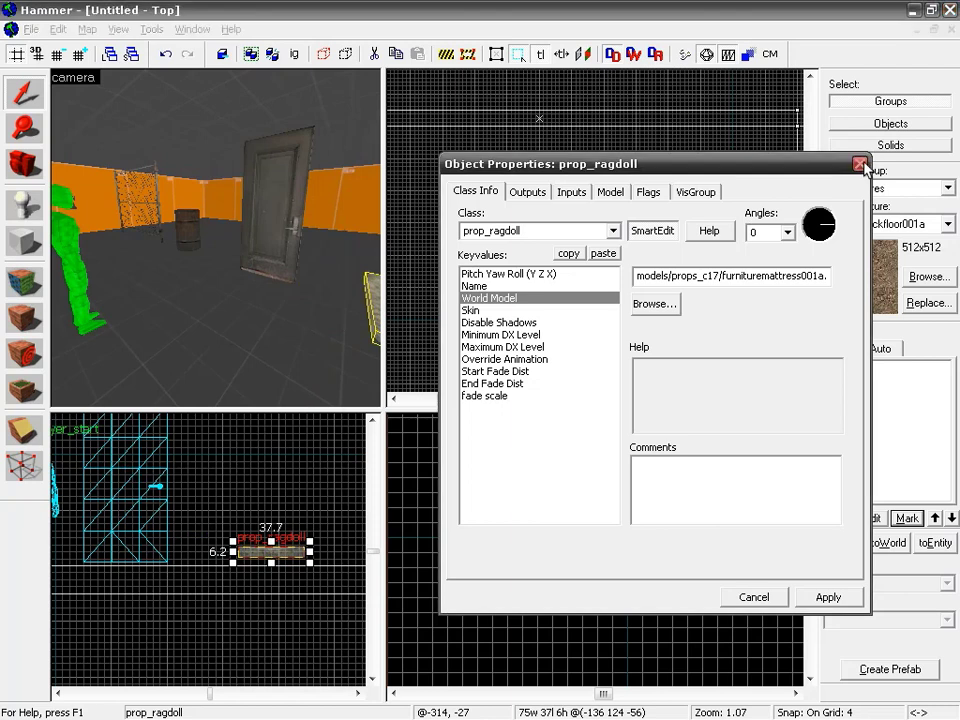
{"action": "left_click", "coordinate": [860, 164]}
Place a weapon_physcannon entity on the floor in front of the oil drum
{"action": "key", "text": "z"}
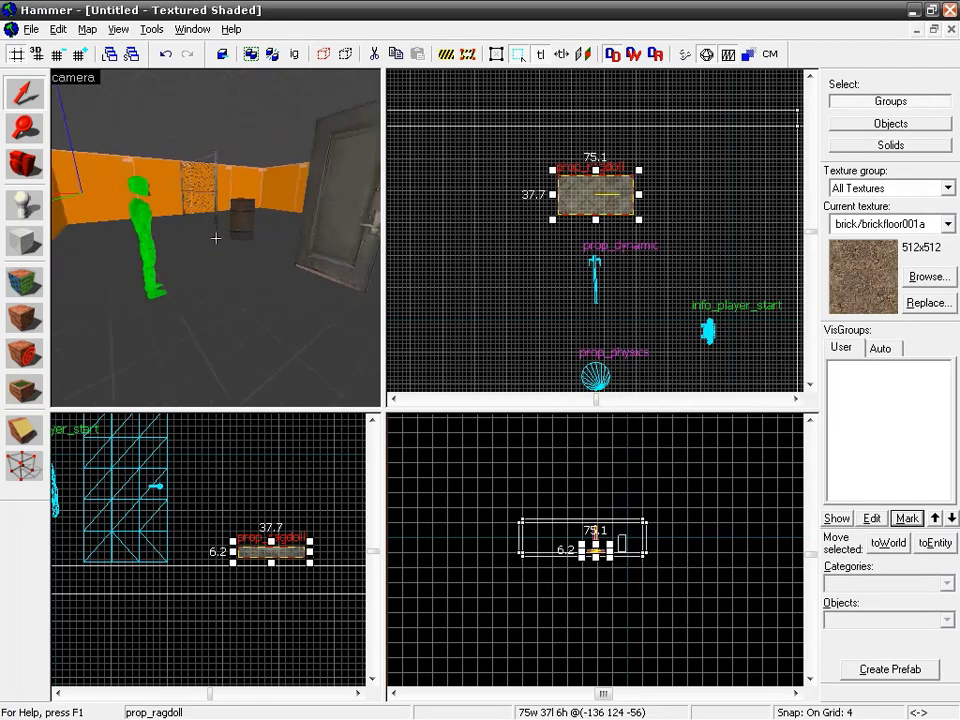
{"action": "key", "text": "w"}
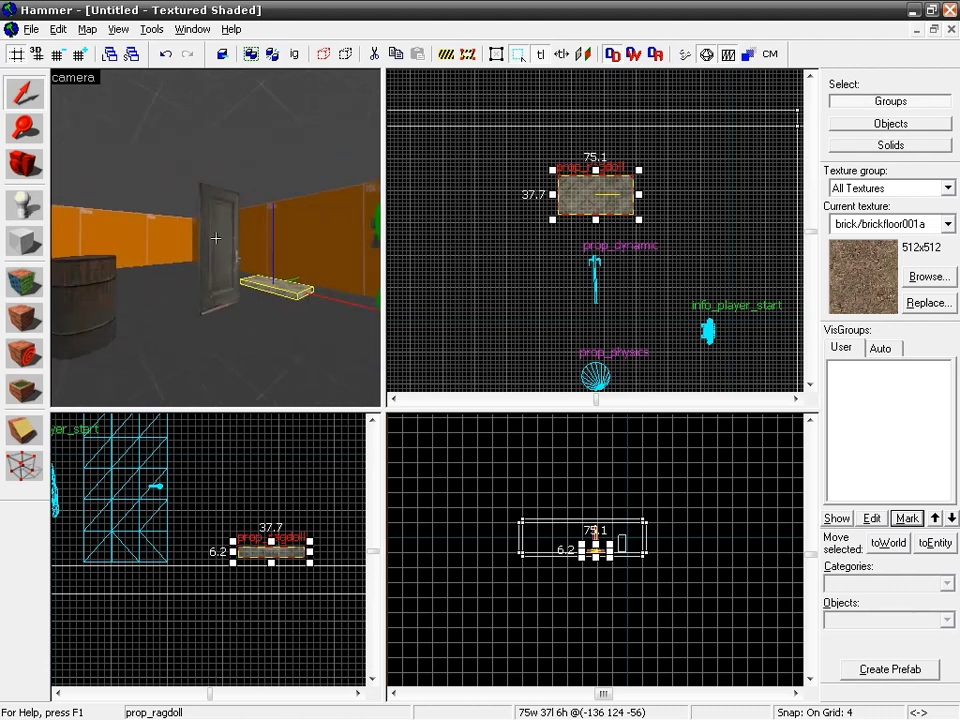
{"action": "key", "text": "s"}
{"action": "key", "text": "s"}
{"action": "key", "text": "z"}
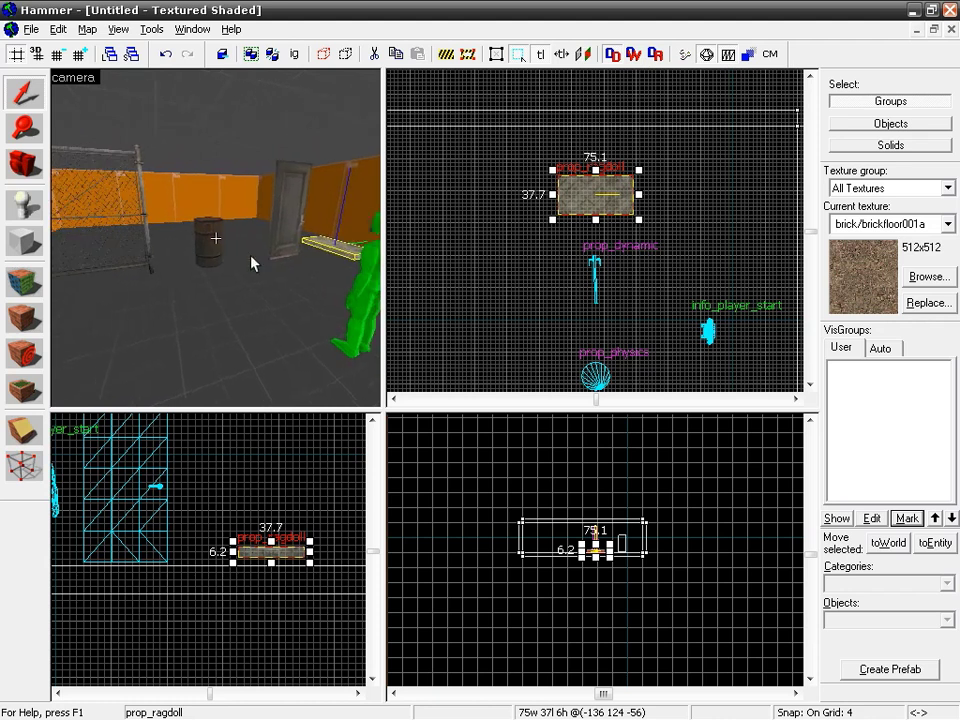
{"action": "left_click", "coordinate": [22, 205]}
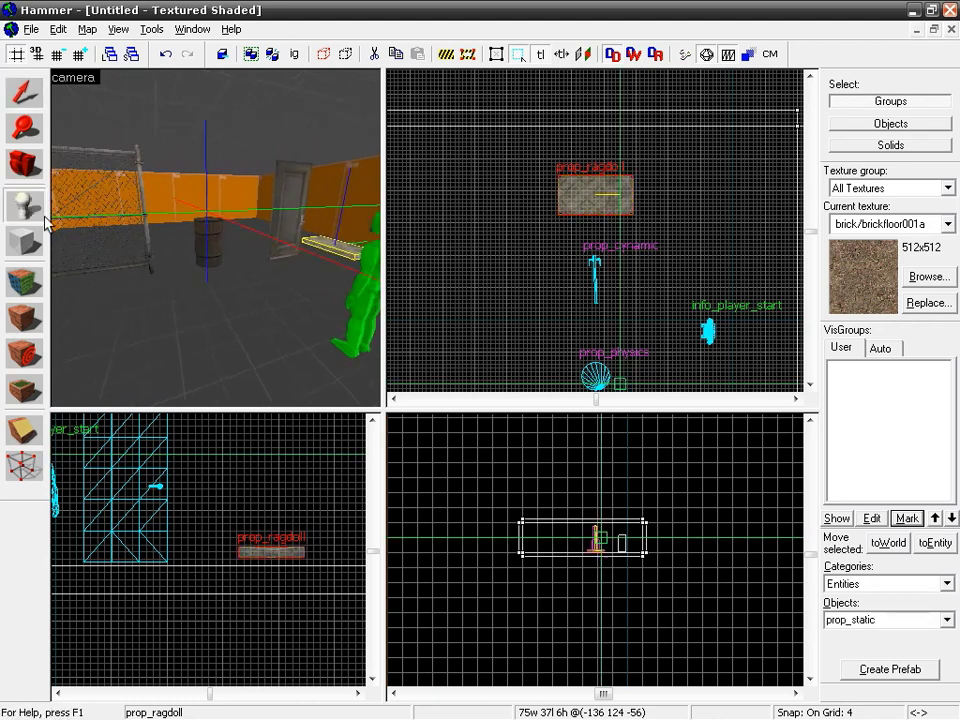
{"action": "left_click", "coordinate": [886, 621]}
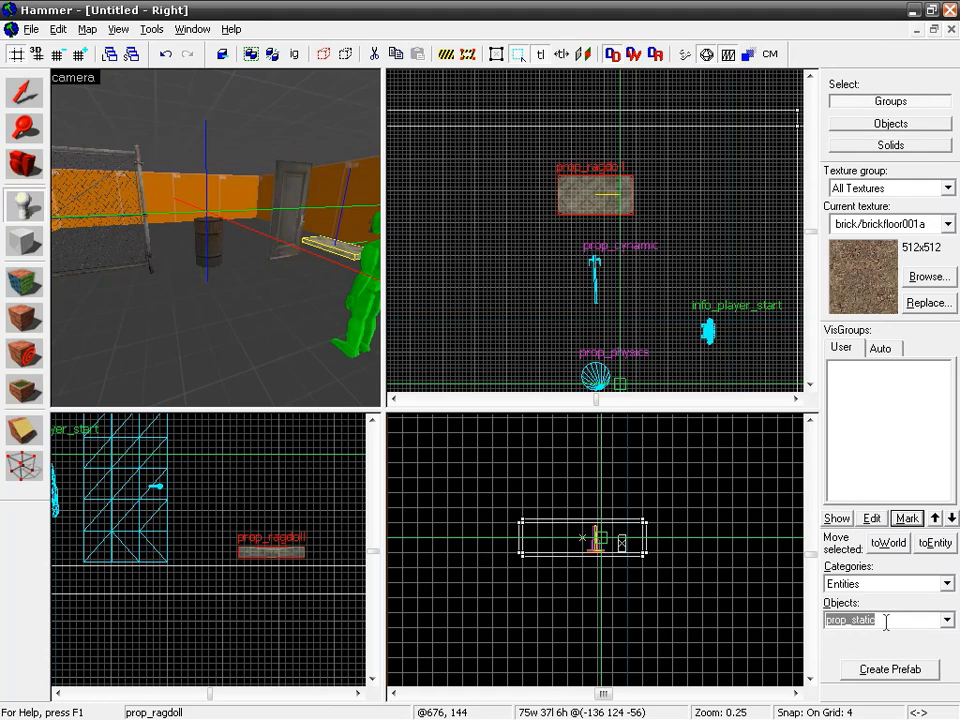
{"action": "type", "text": "wea"}
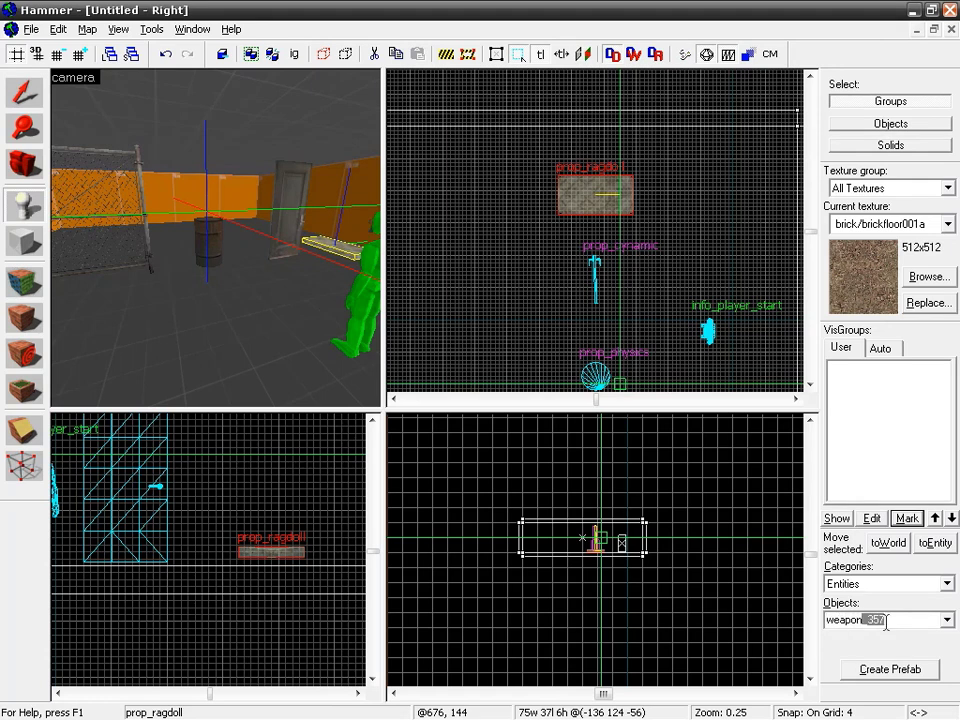
{"action": "type", "text": "pon_physcannon"}
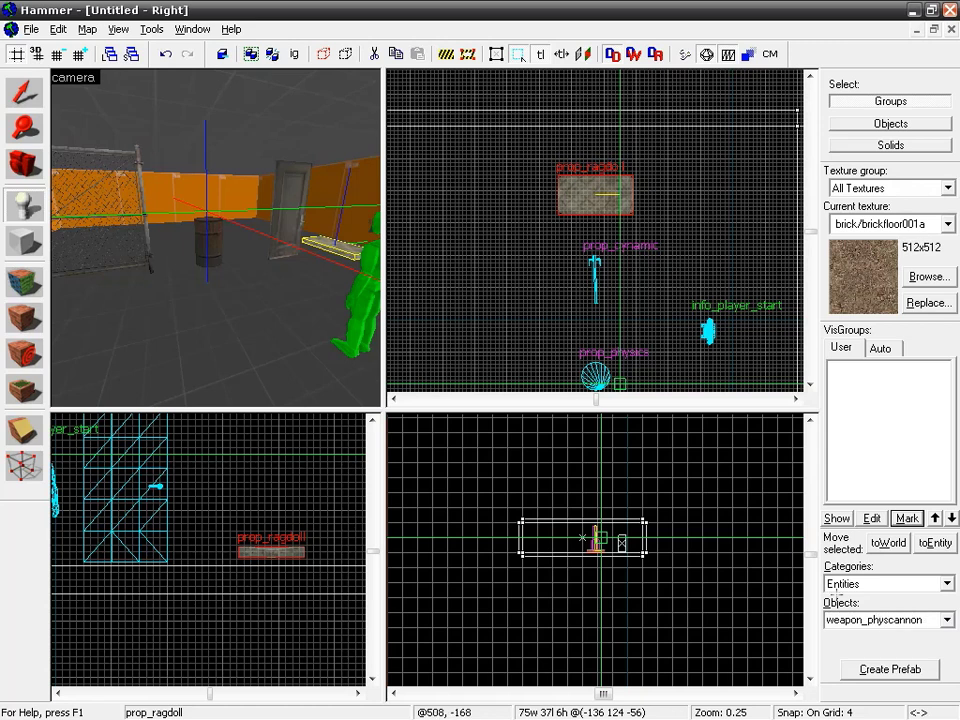
{"action": "left_click", "coordinate": [230, 303]}
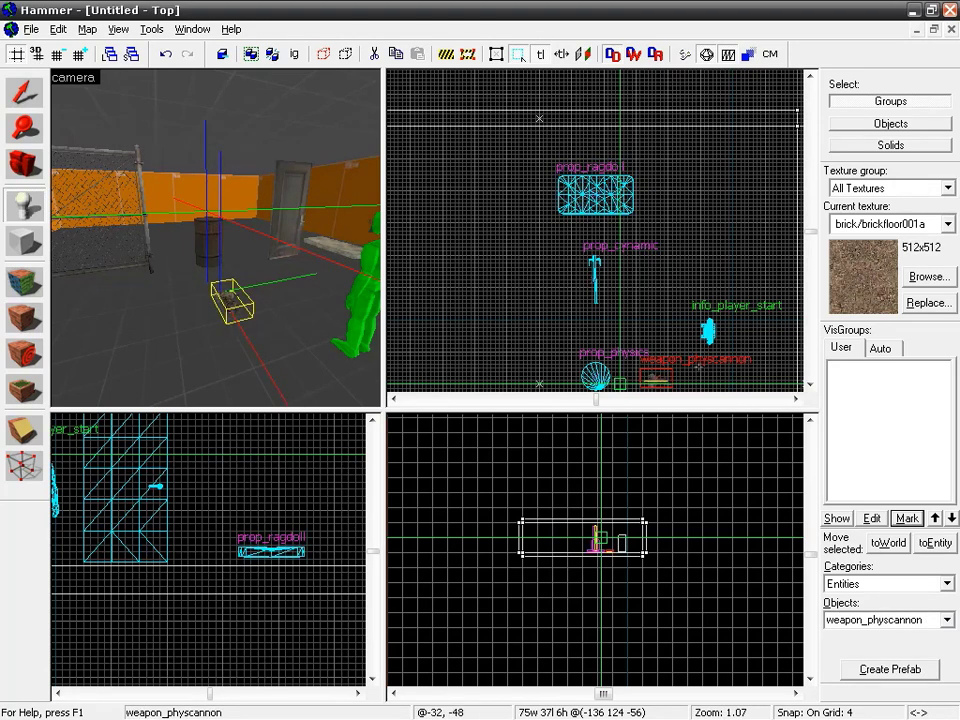
Duplicate the weapon_physcannon about 25 units toward the door side, change the copy's class to weapon_357 and apply it
{"action": "key", "text": "ctrl+e"}
{"action": "left_click", "coordinate": [28, 92]}
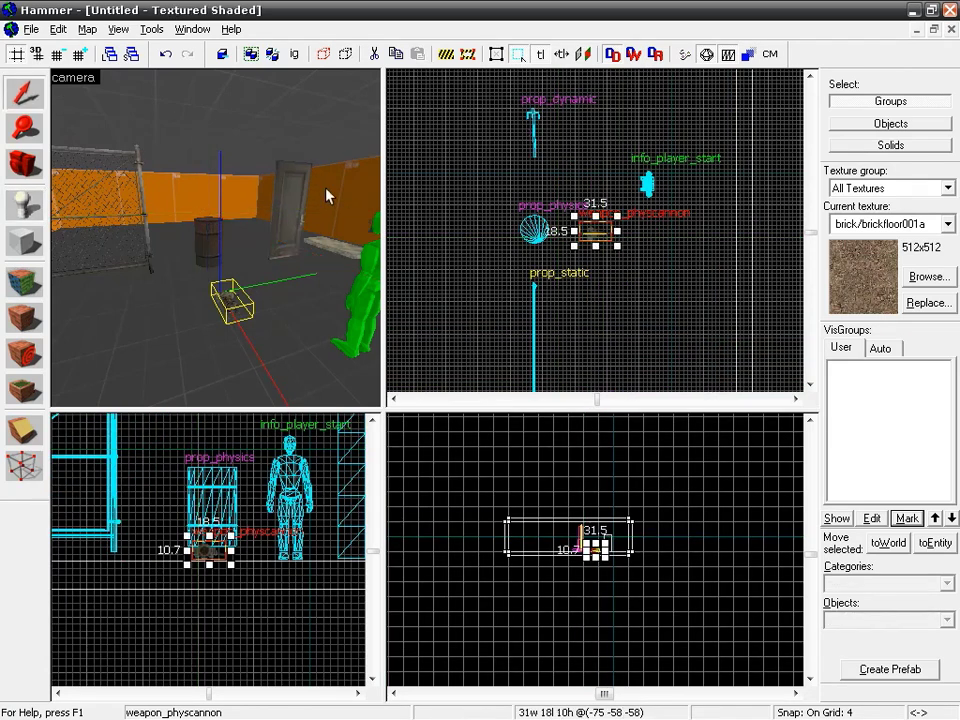
{"action": "left_click_drag", "start_coordinate": [595, 233], "coordinate": [595, 207]}
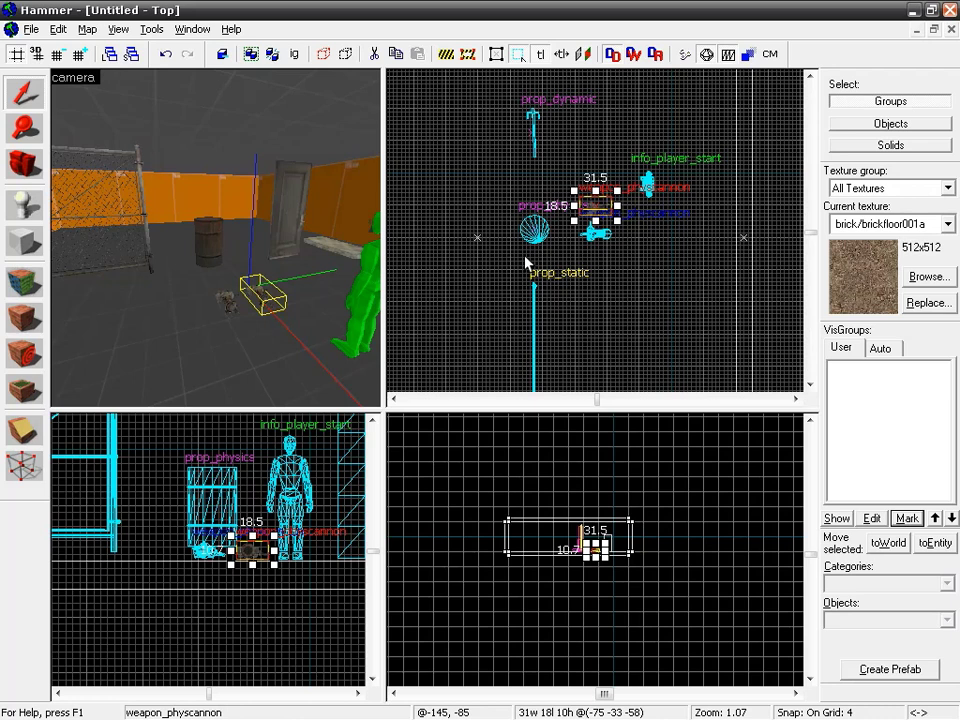
{"action": "key", "text": "alt+Return"}
{"action": "left_click_drag", "start_coordinate": [506, 229], "coordinate": [583, 229]}
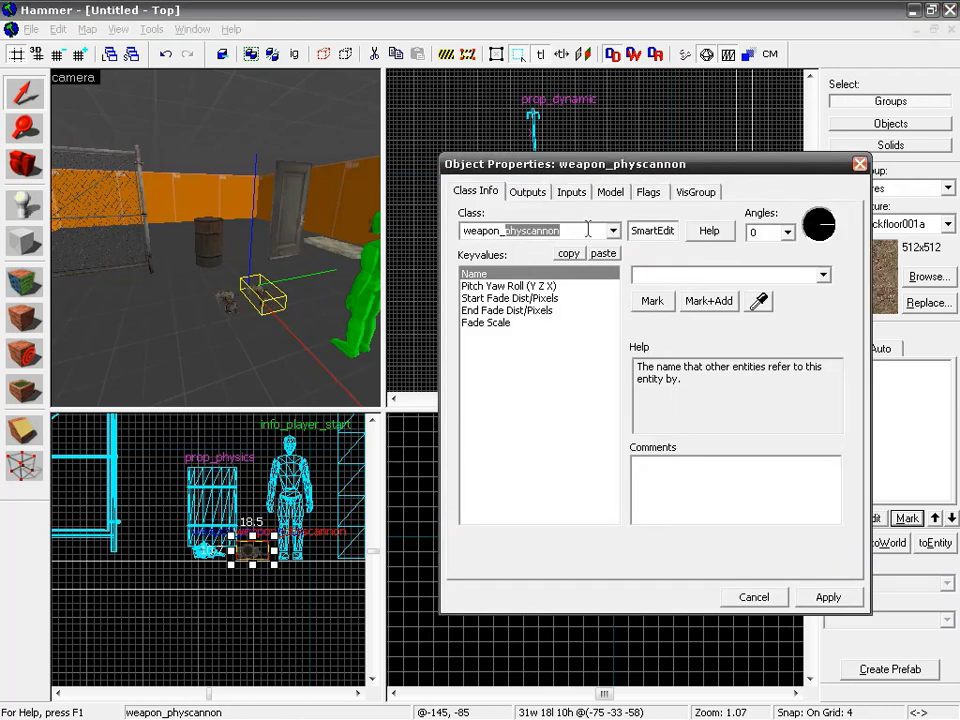
{"action": "type", "text": "357"}
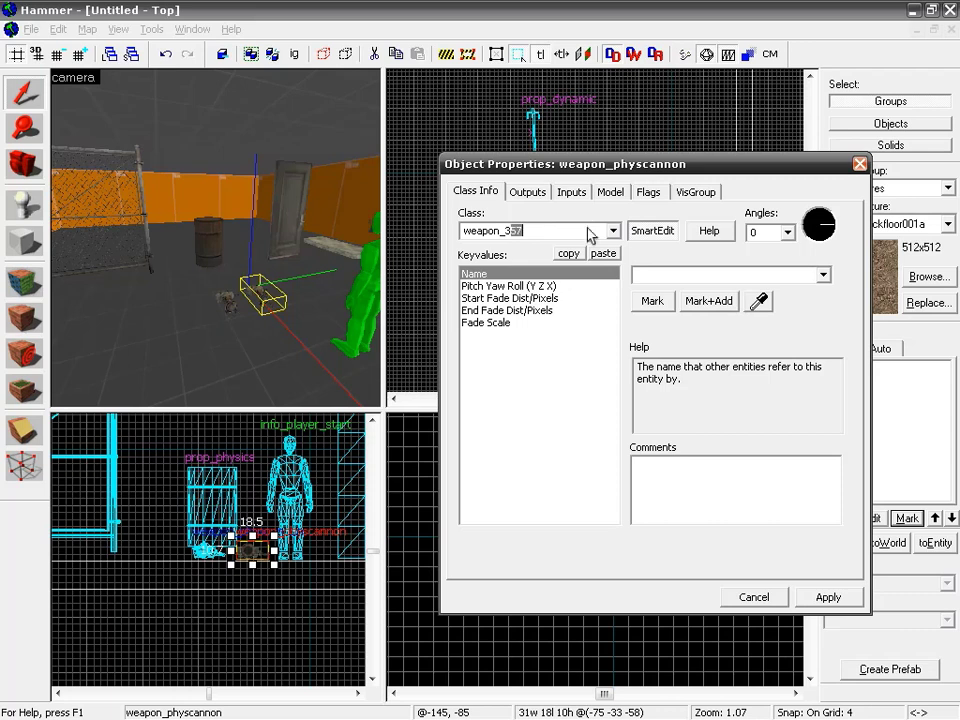
{"action": "left_click", "coordinate": [815, 597]}
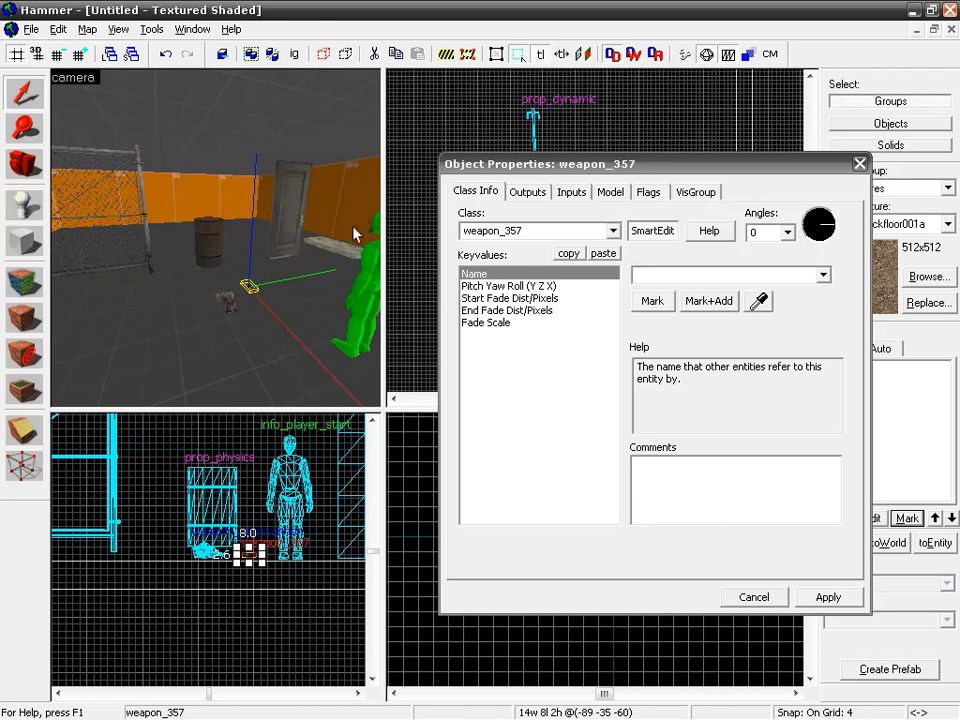
{"action": "left_click", "coordinate": [858, 166]}
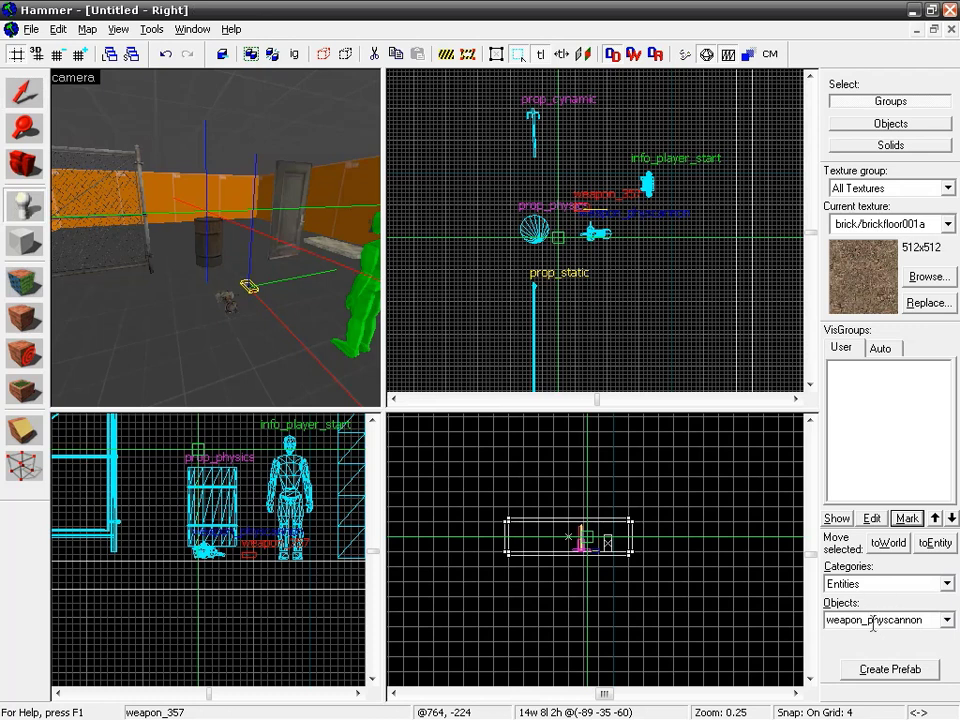
Place a light entity high on the orange wall behind the oil drum
{"action": "left_click", "coordinate": [873, 620]}
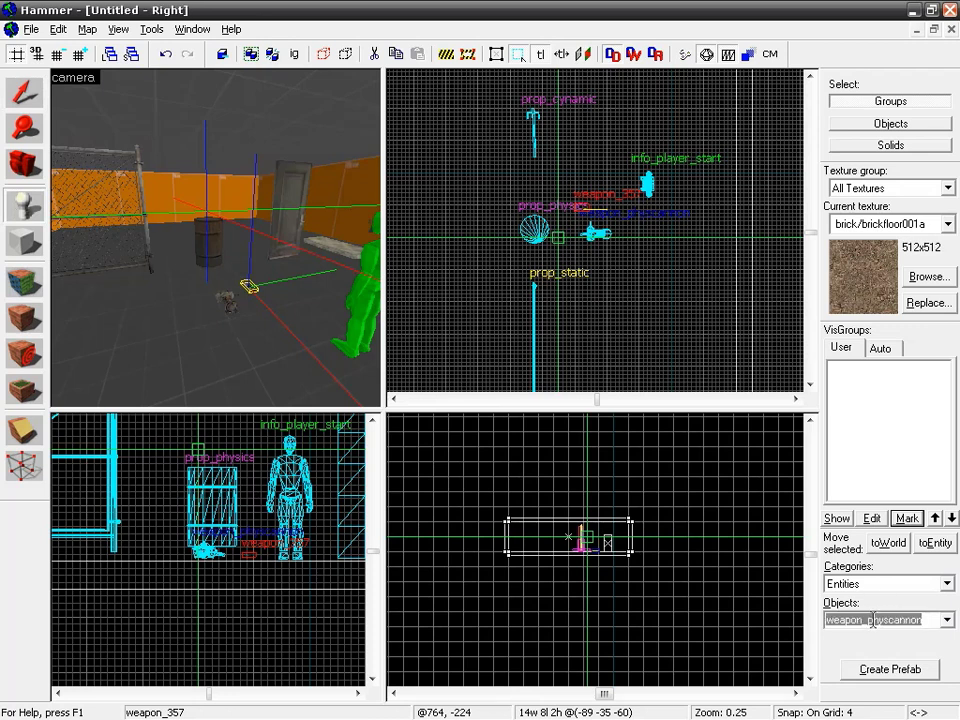
{"action": "type", "text": "light"}
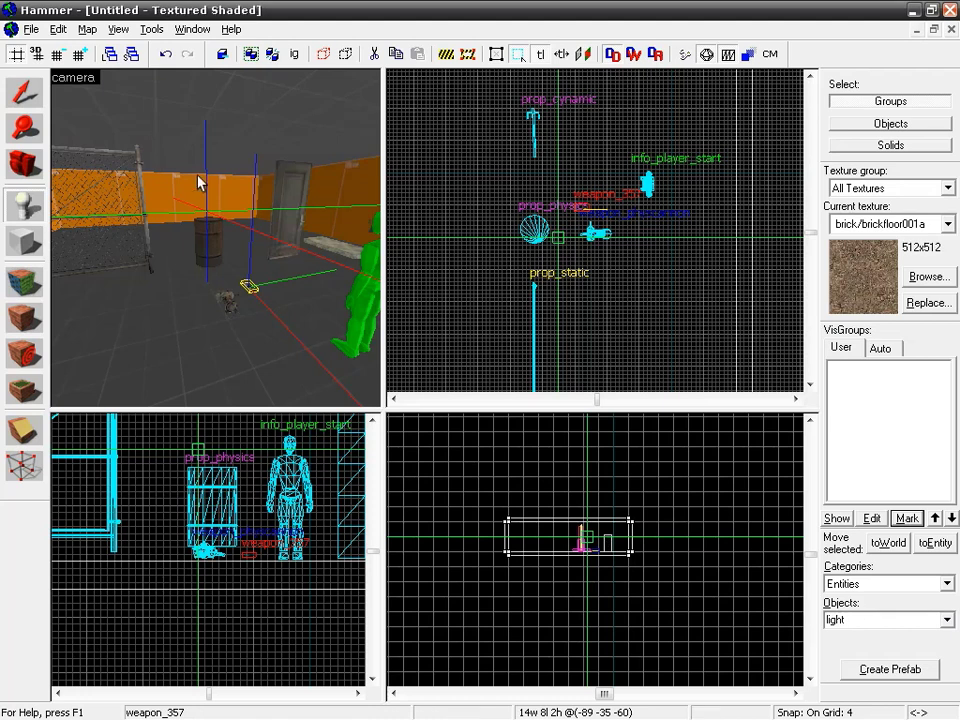
{"action": "left_click", "coordinate": [174, 181]}
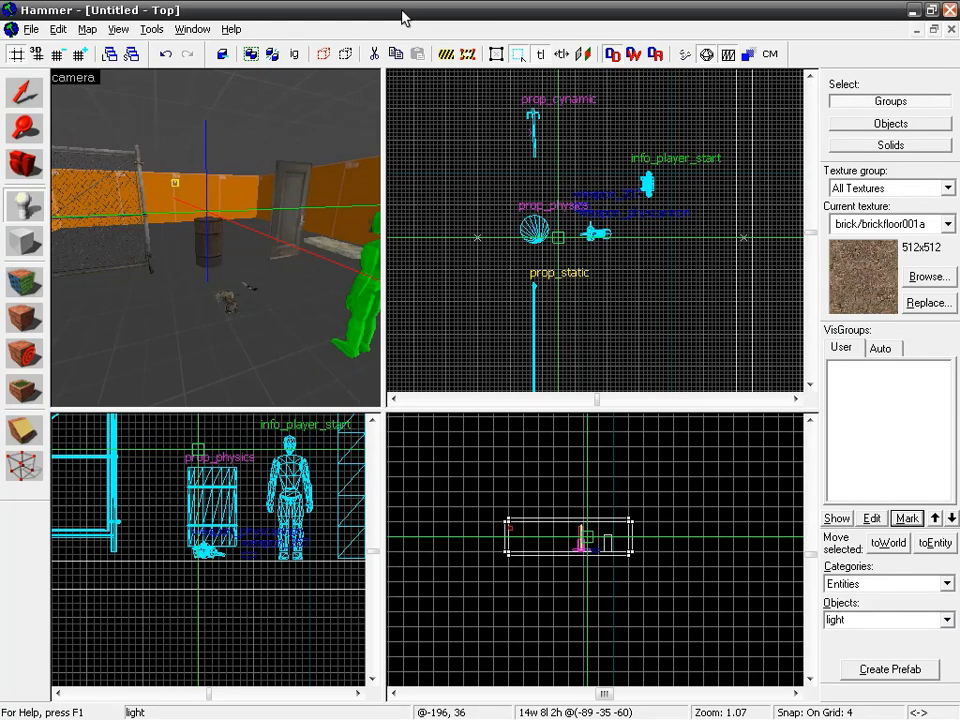
Move the light about 263 units away from the wall to the middle of the room, near the oil drum
{"action": "scroll", "coordinate": [551, 268], "scroll_direction": "down", "scroll_amount": 3}
{"action": "scroll", "coordinate": [505, 258], "scroll_direction": "up", "scroll_amount": 2}
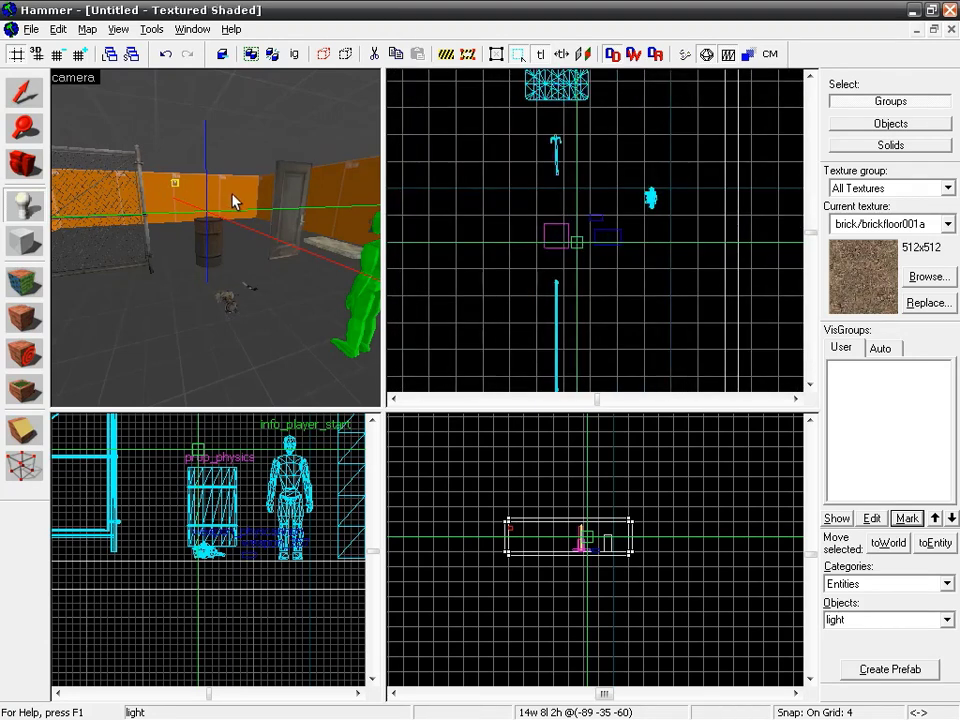
{"action": "key", "text": "ctrl+shift+e"}
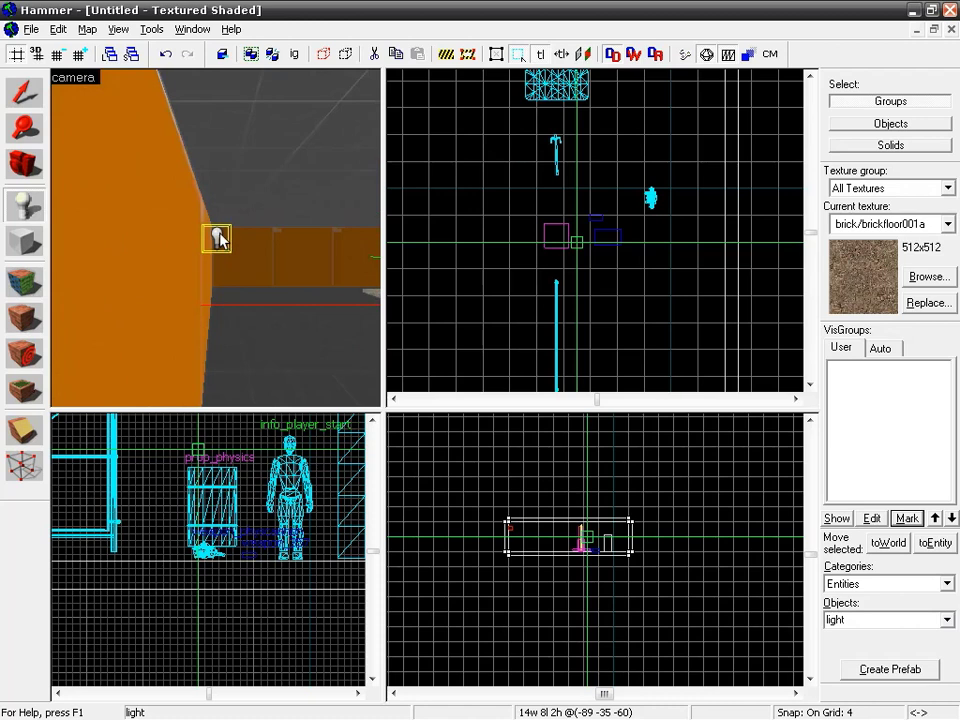
{"action": "left_click", "coordinate": [25, 94]}
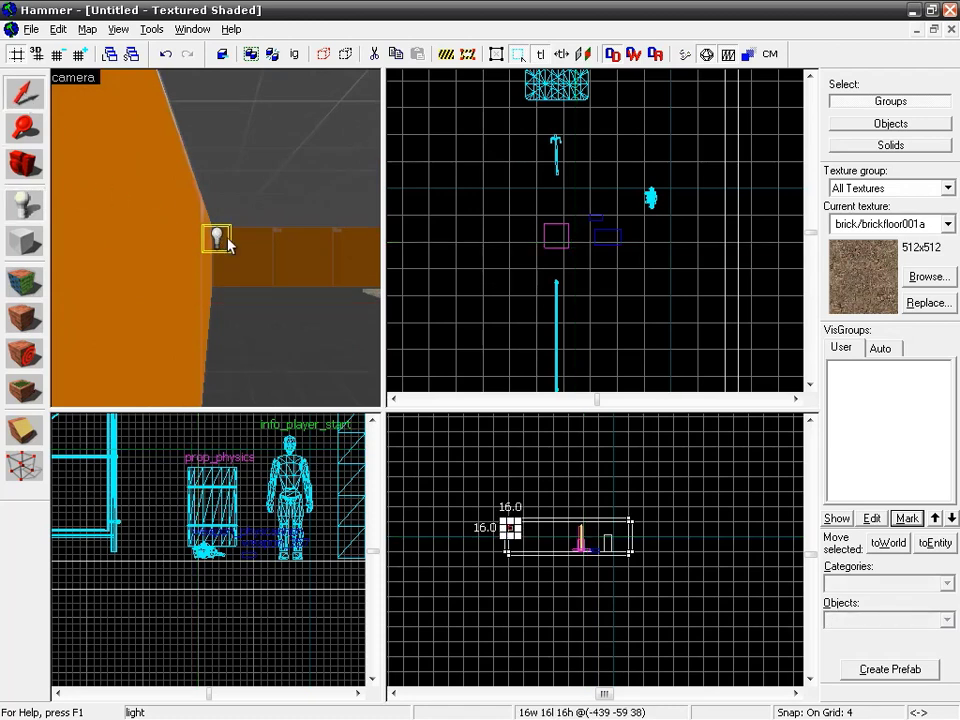
{"action": "middle_click_drag", "start_coordinate": [510, 278], "coordinate": [639, 298]}
{"action": "scroll", "coordinate": [550, 284], "scroll_direction": "down", "scroll_amount": 4}
{"action": "scroll", "coordinate": [495, 266], "scroll_direction": "up", "scroll_amount": 1}
{"action": "scroll", "coordinate": [497, 270], "scroll_direction": "up", "scroll_amount": 2}
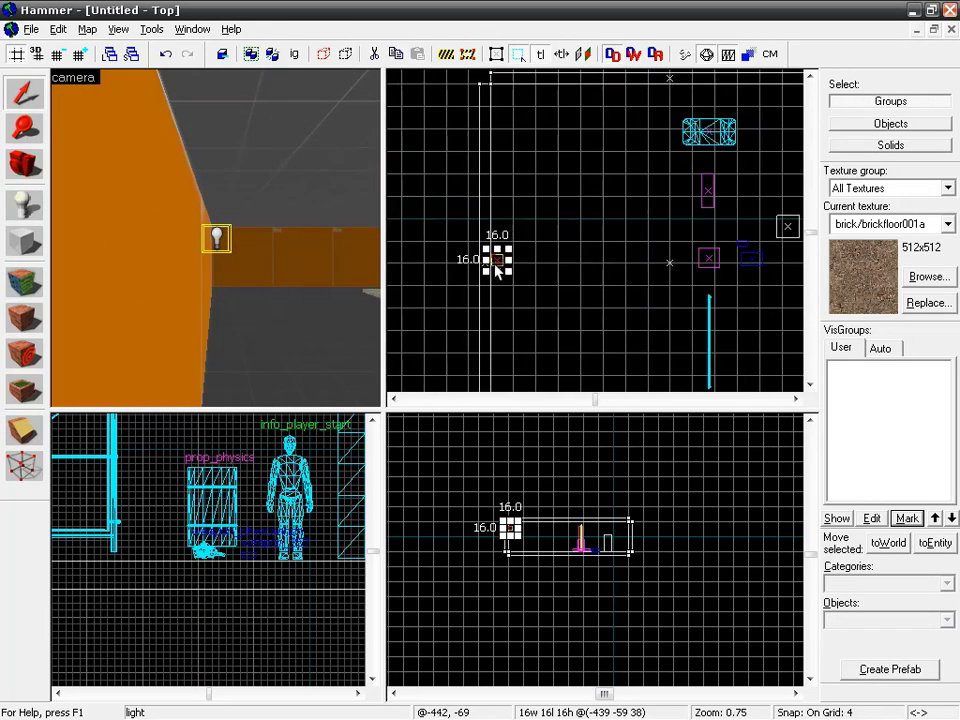
{"action": "left_click_drag", "start_coordinate": [497, 264], "coordinate": [681, 240]}
{"action": "key", "text": "ctrl+e"}
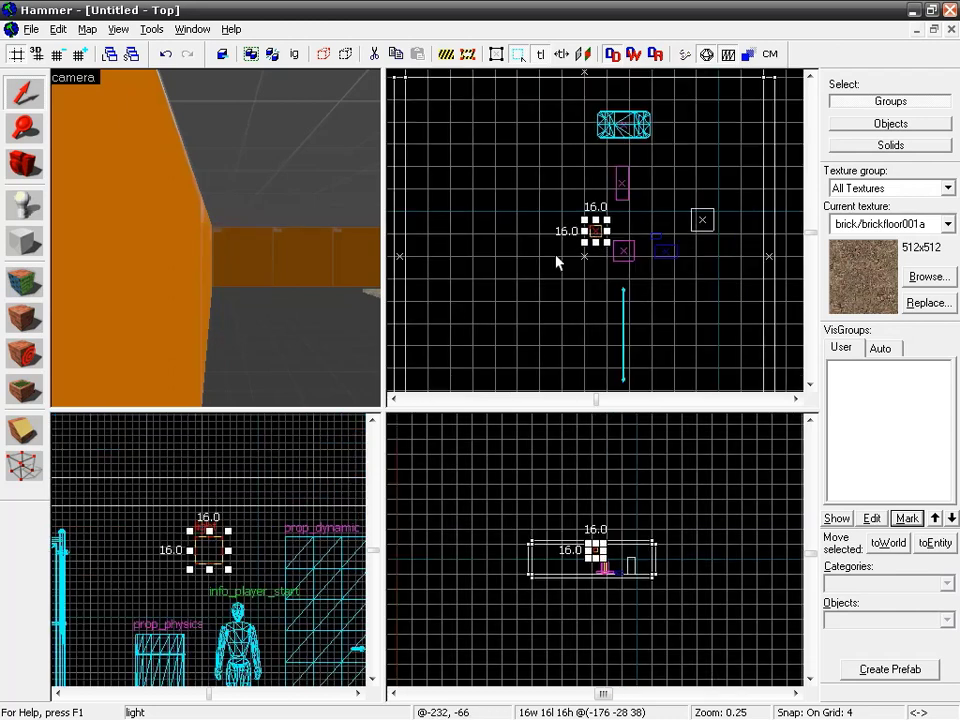
{"action": "key", "text": "ctrl+shift+e"}
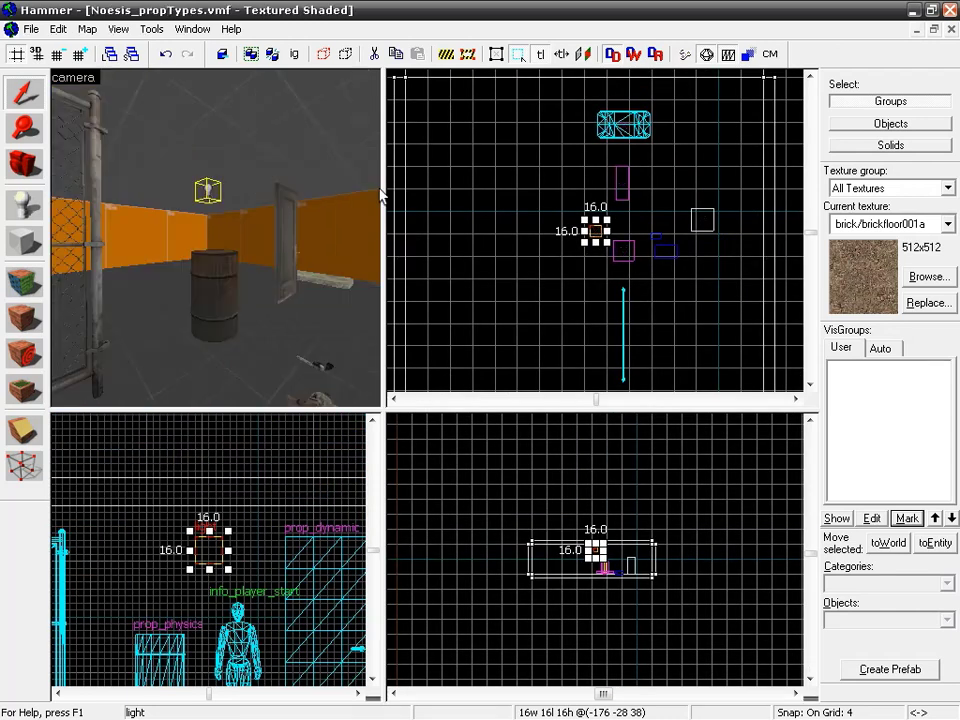
Set the light's Brightness colour to red (255 0 0), apply it and close its object properties
{"action": "double_click", "coordinate": [210, 190]}
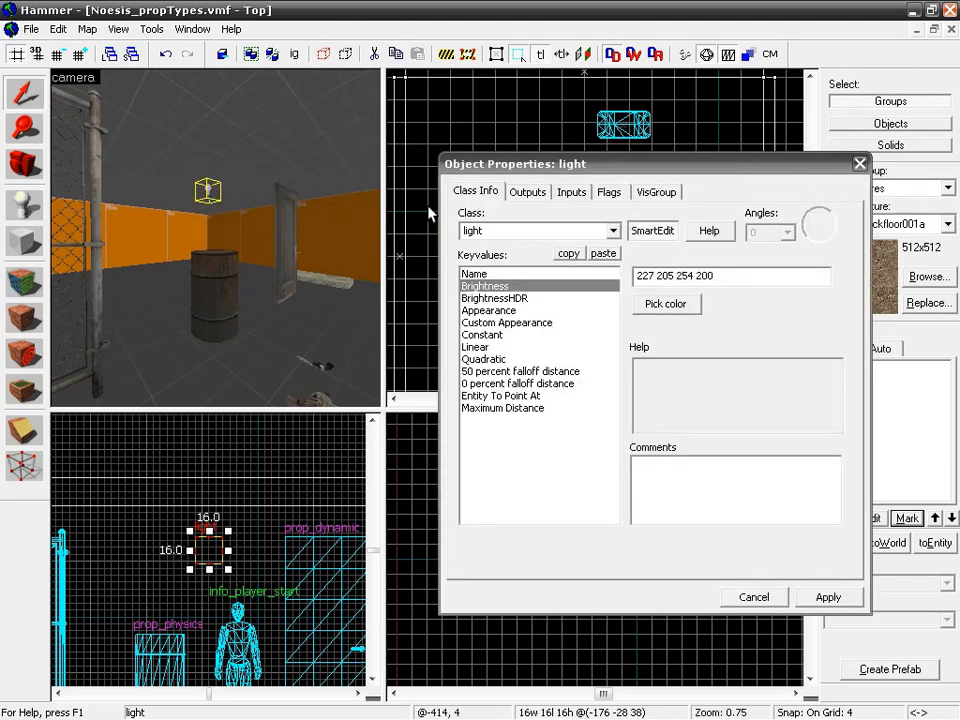
{"action": "left_click", "coordinate": [495, 291]}
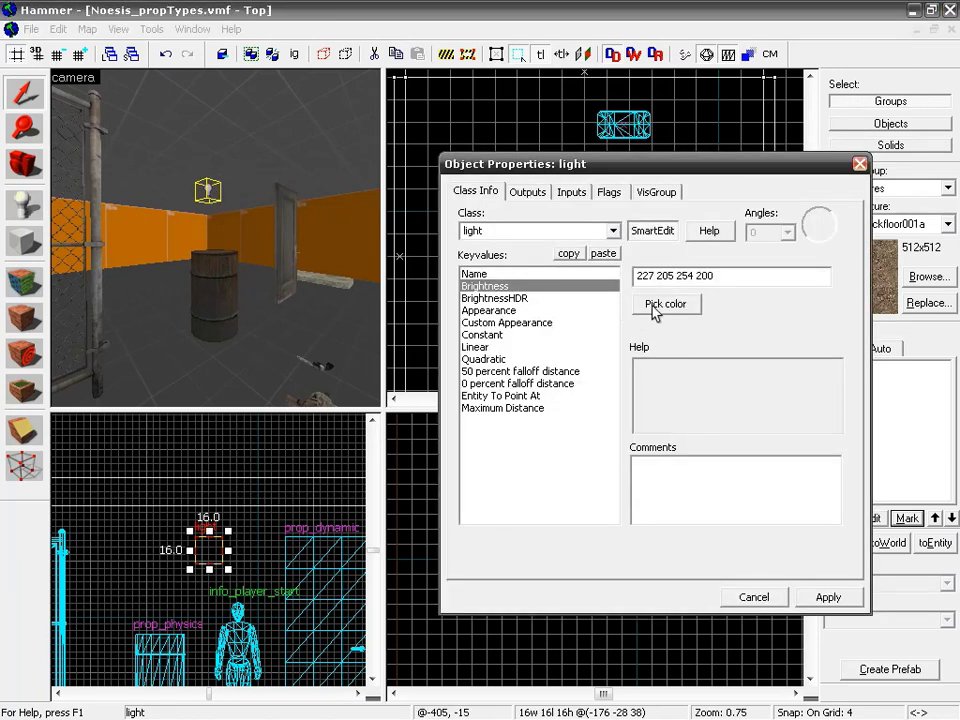
{"action": "left_click", "coordinate": [655, 311]}
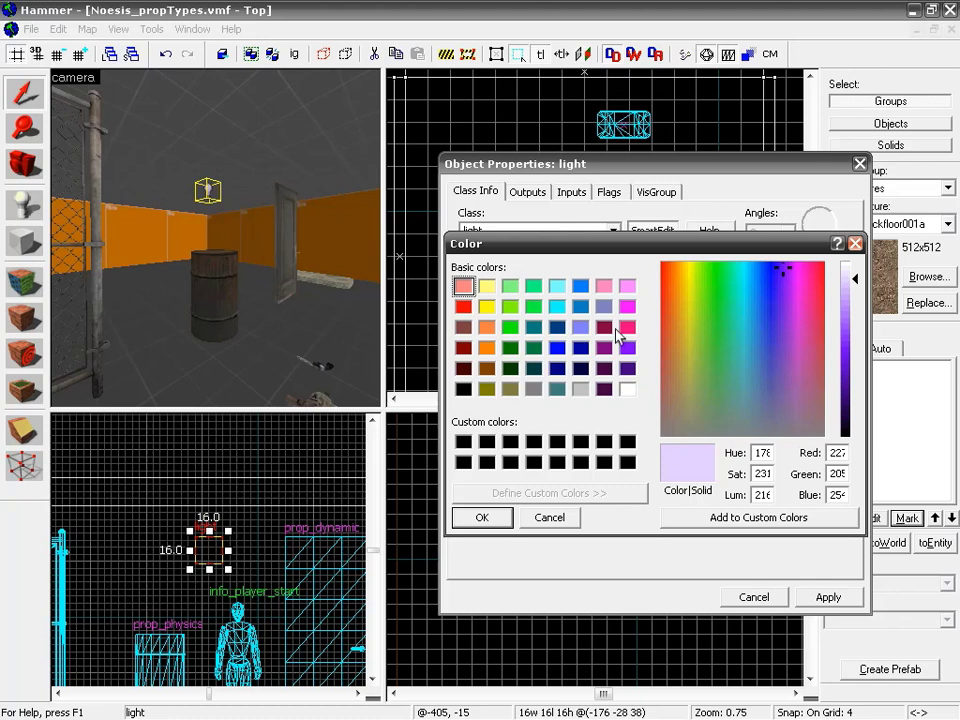
{"action": "left_click", "coordinate": [464, 307]}
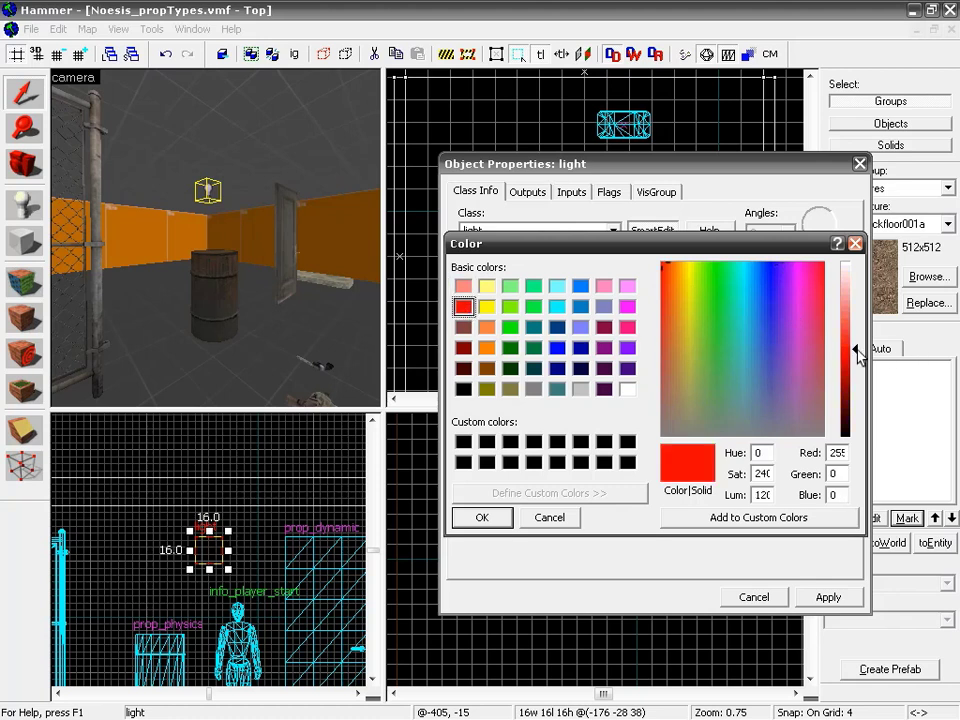
{"action": "left_click", "coordinate": [499, 514]}
{"action": "left_click", "coordinate": [824, 597]}
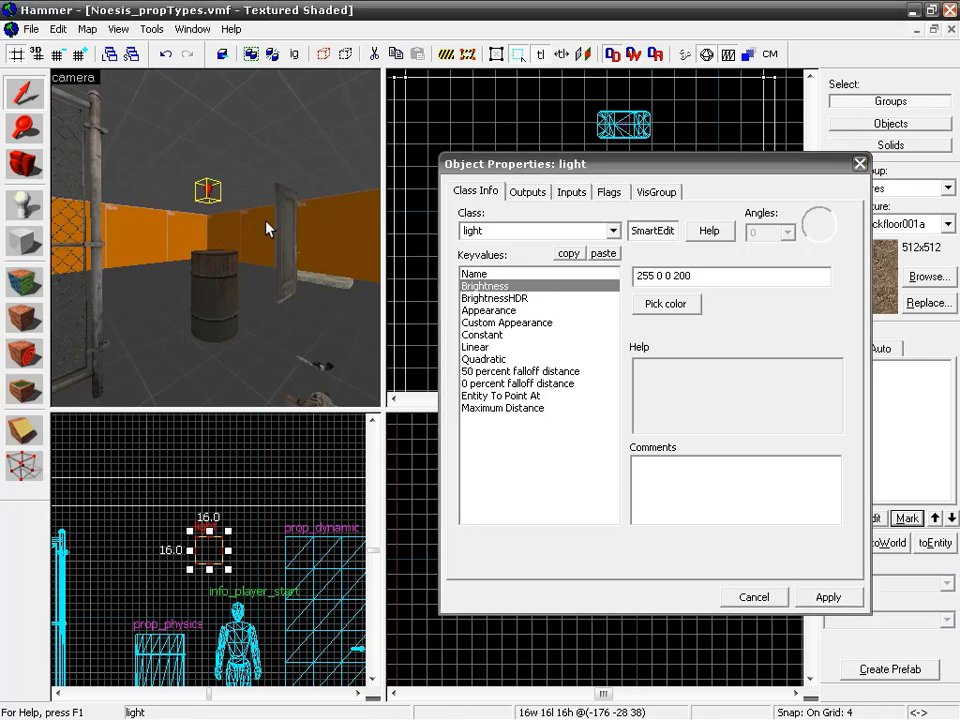
{"action": "left_click", "coordinate": [859, 163]}
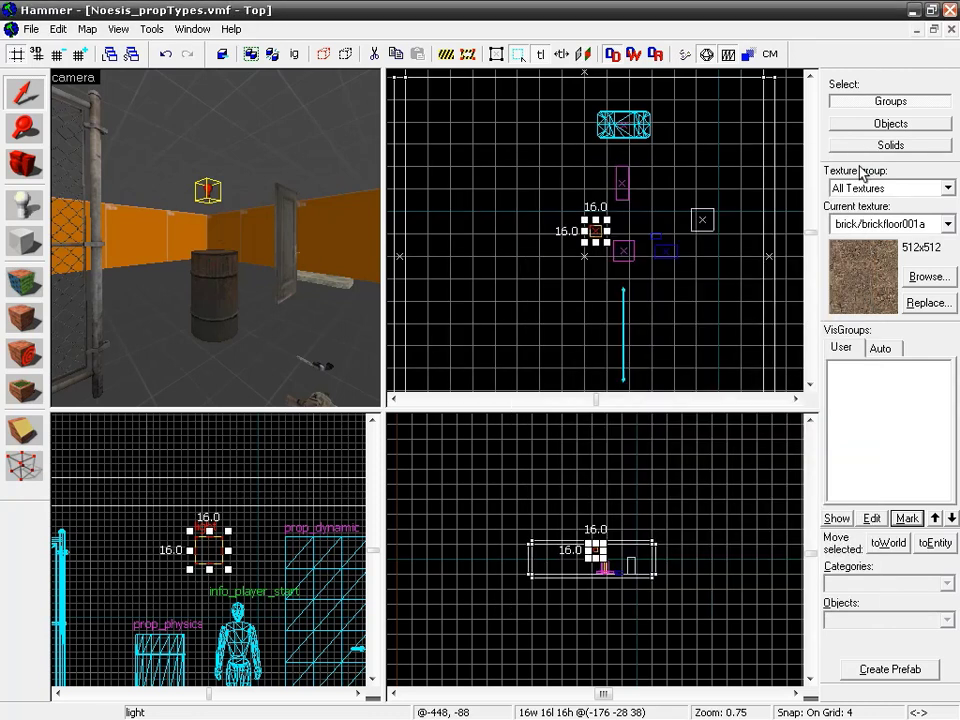
{"action": "key", "text": "z"}
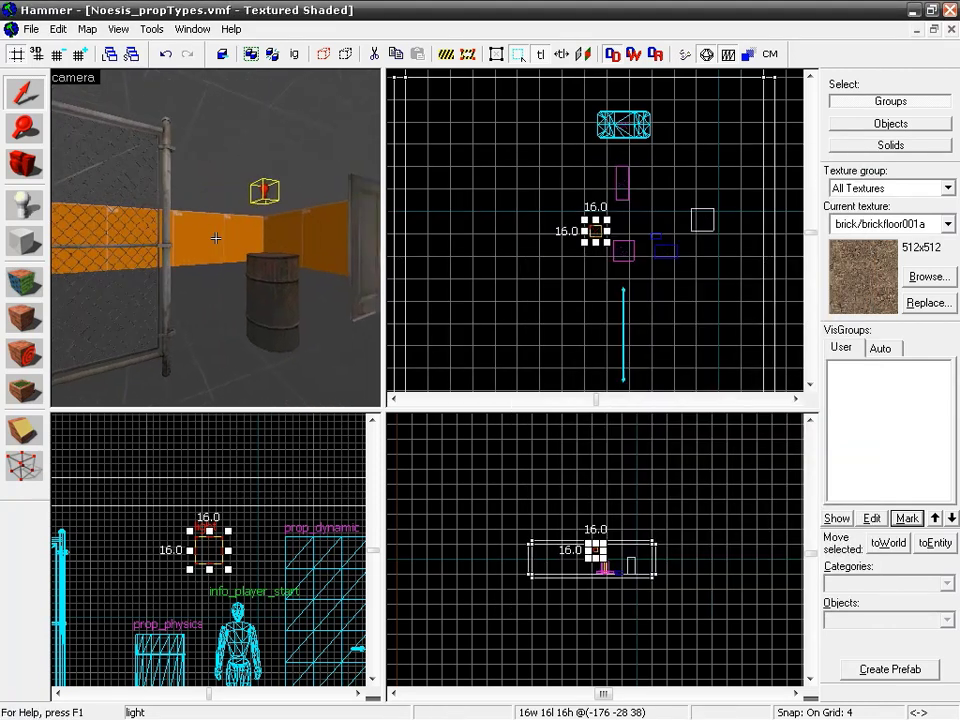
{"action": "key", "text": "d"}
{"action": "key", "text": "s"}
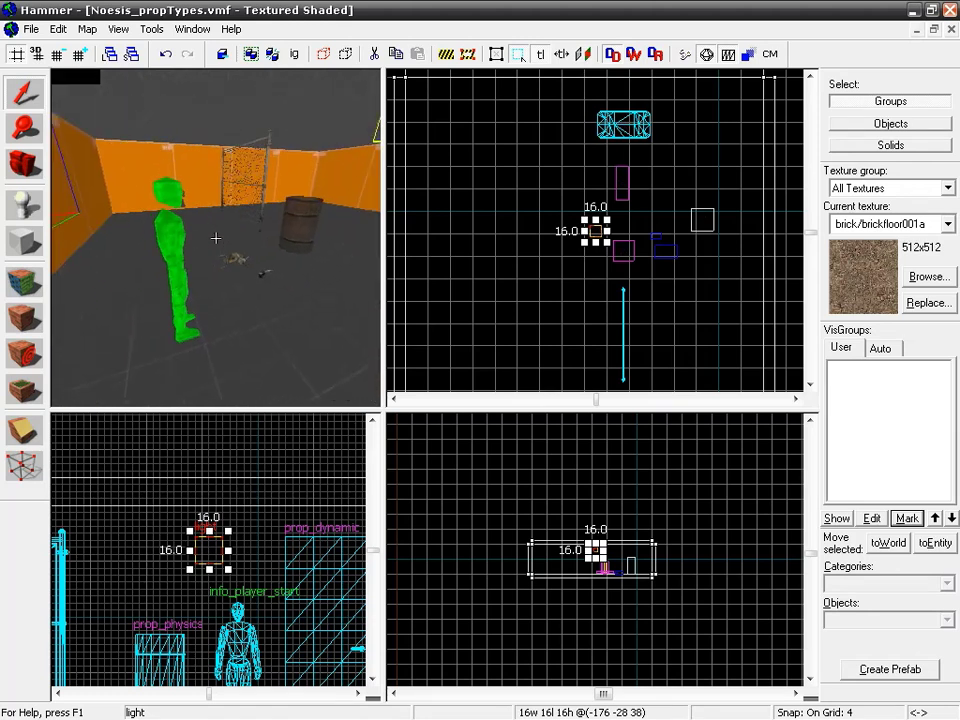
{"action": "key", "text": "w"}
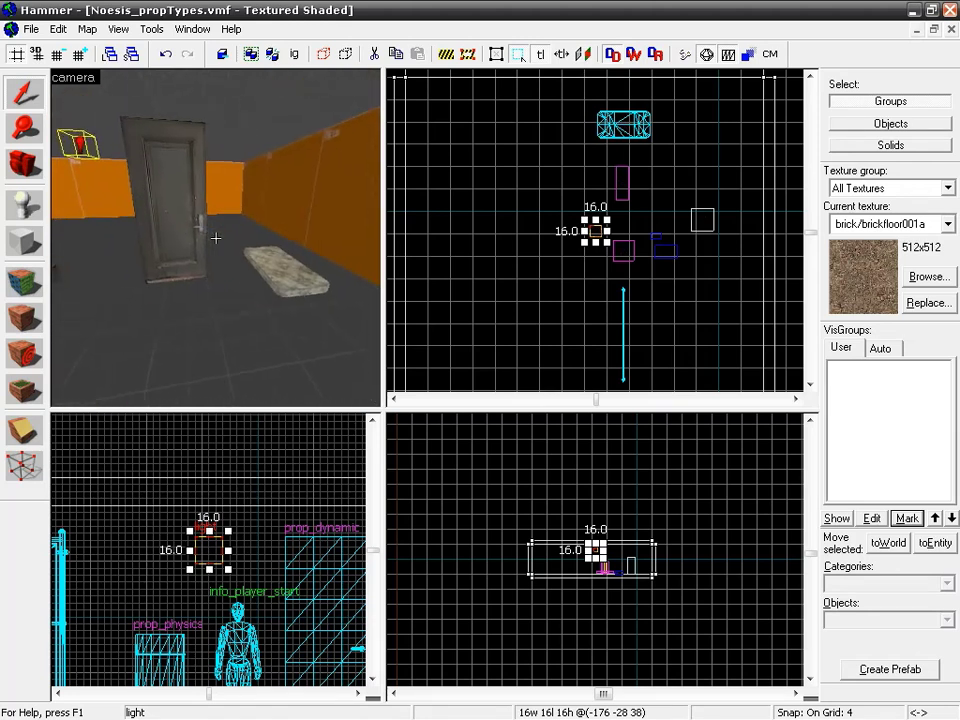
{"action": "key", "text": "a"}
{"action": "key", "text": "z"}
Save the map in the mapsrc folder as Noesis_propTypes.vmf, replacing the existing file
{"action": "left_click", "coordinate": [30, 29]}
{"action": "left_click", "coordinate": [60, 96]}
{"action": "left_click", "coordinate": [30, 29]}
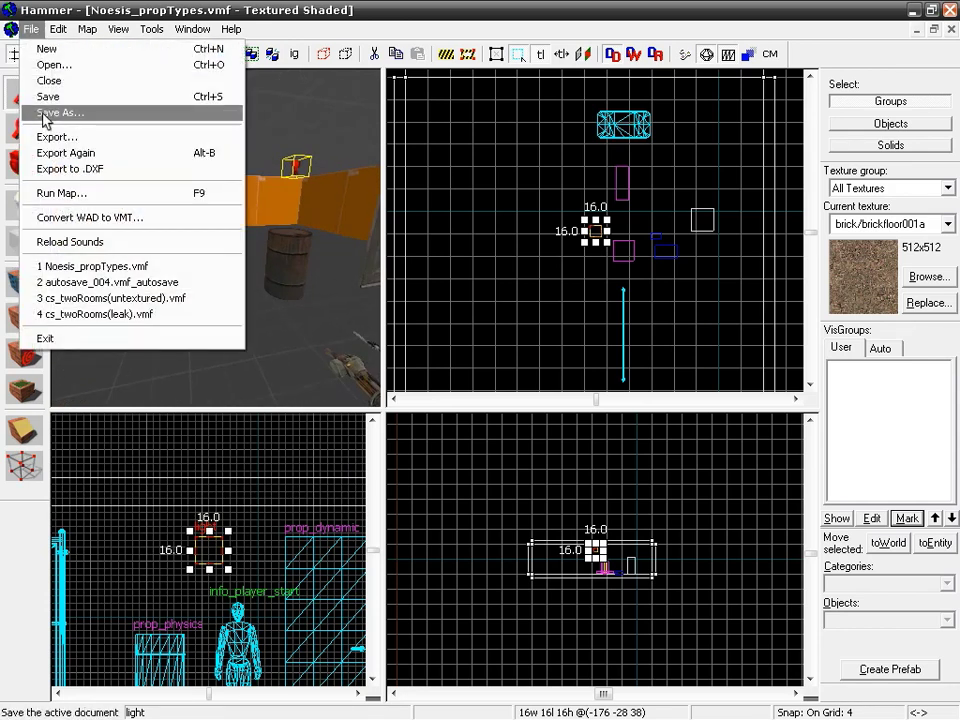
{"action": "left_click", "coordinate": [60, 111]}
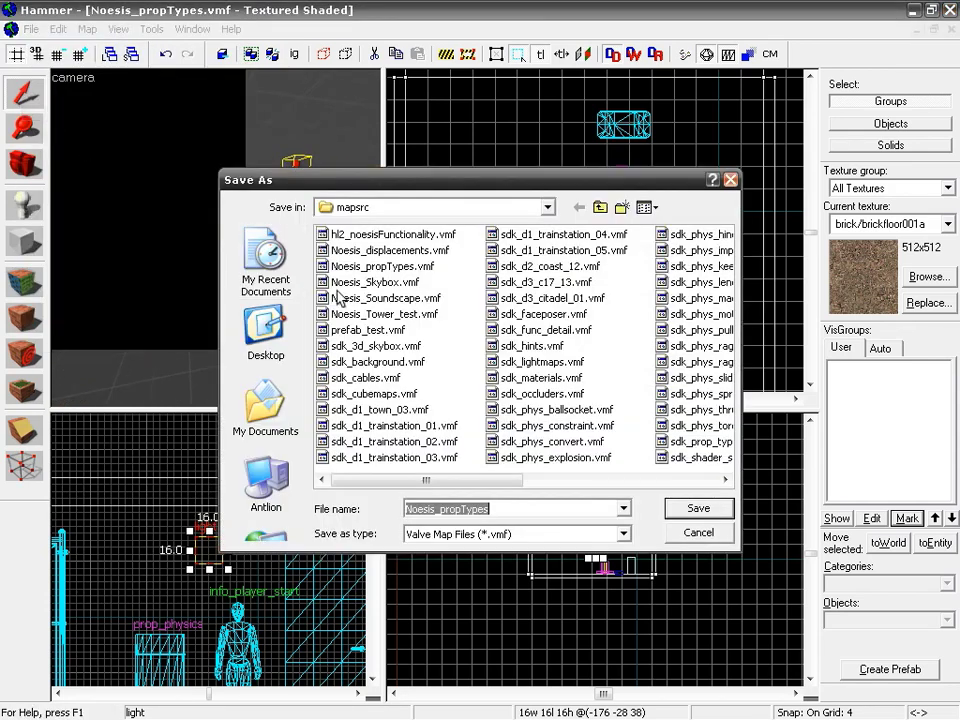
{"action": "left_click", "coordinate": [713, 519]}
{"action": "left_click", "coordinate": [451, 414]}
Compile the map with BSP, VIS and RAD all set to Normal and launch it in the game
{"action": "left_click", "coordinate": [687, 54]}
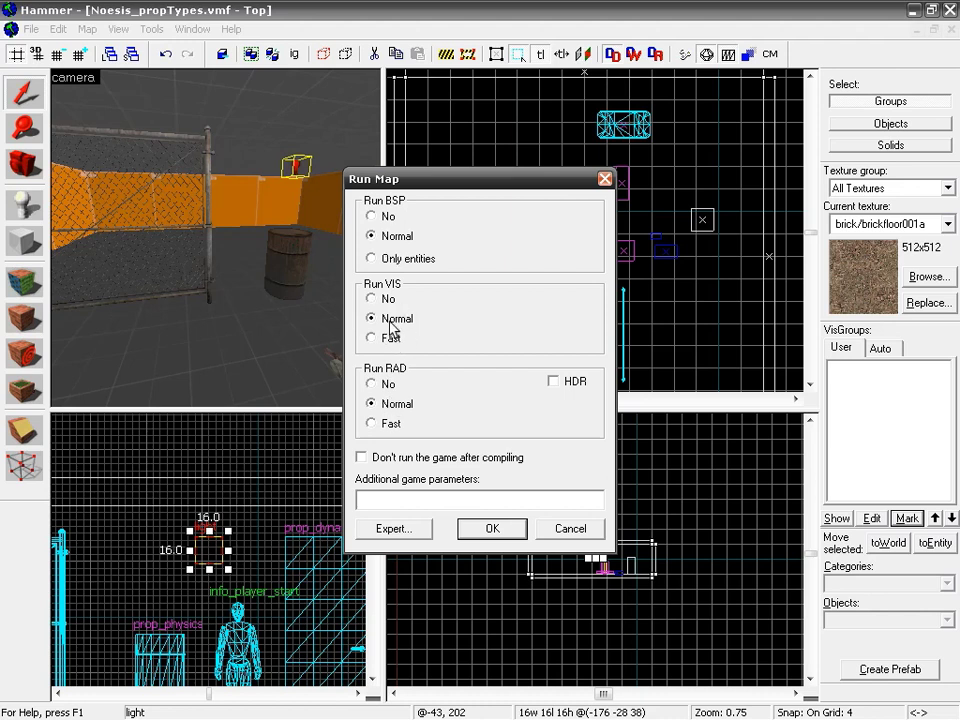
{"action": "left_click", "coordinate": [481, 536]}
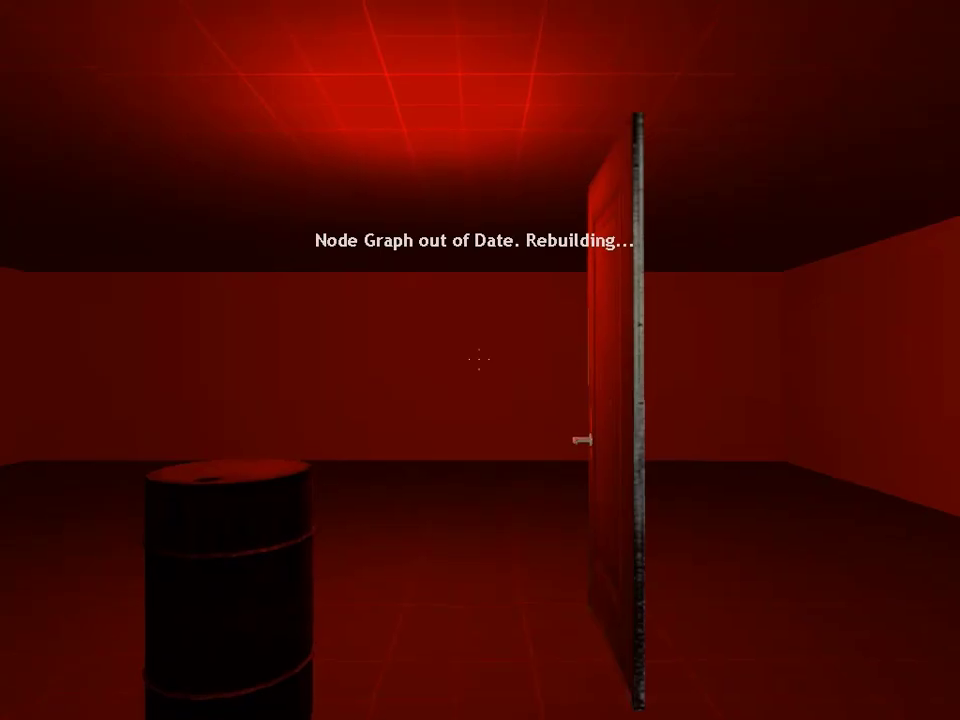
Walk to the weapons lying on the floor near the oil drum and pick up the gravity gun and the revolver
{"action": "key", "text": "s"}
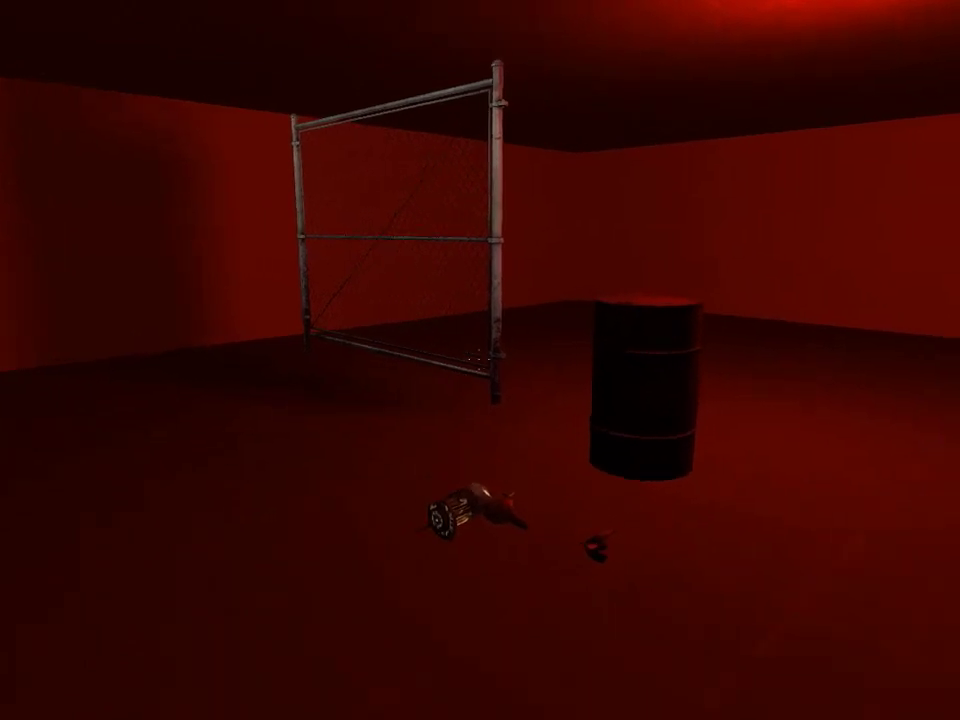
{"action": "key", "text": "w"}
{"action": "key", "text": "d"}
{"action": "key", "text": "s"}
{"action": "key", "text": "a"}
{"action": "key", "text": "w"}
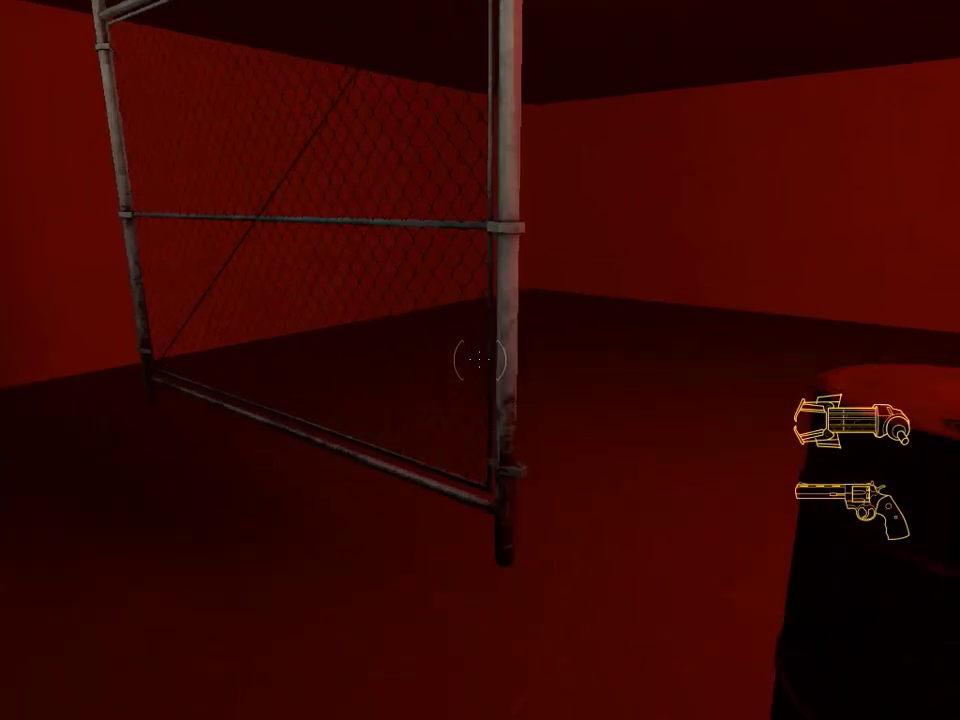
Walk around the chain-link fence and examine the static prop from both sides in the running map
{"action": "key", "text": "s"}
{"action": "key", "text": "a"}
{"action": "key", "text": "w"}
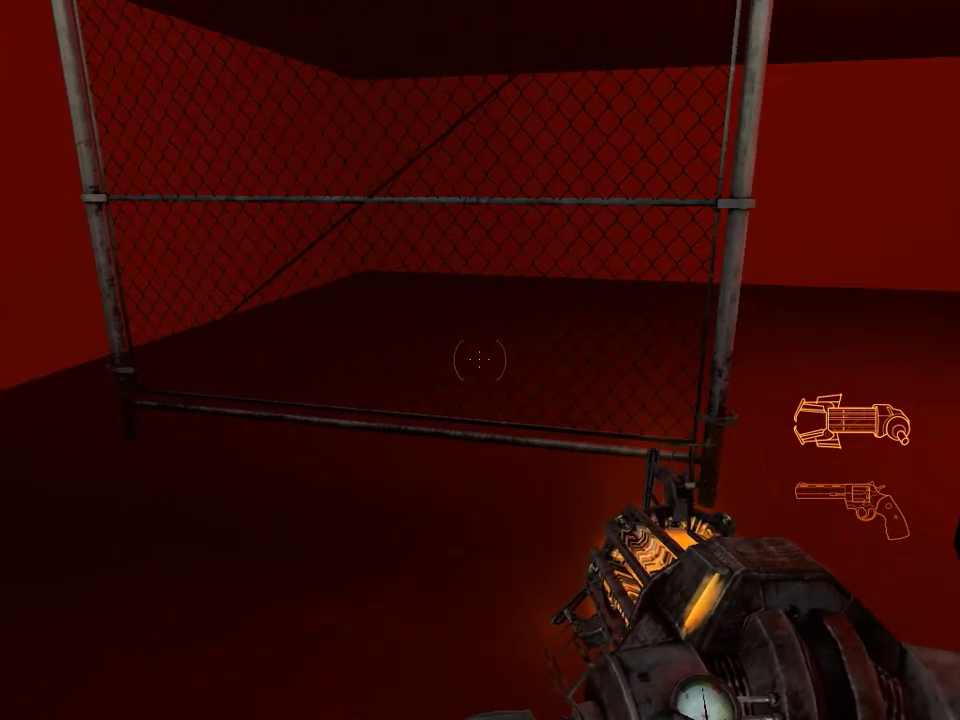
{"action": "key", "text": "s"}
{"action": "key", "text": "a"}
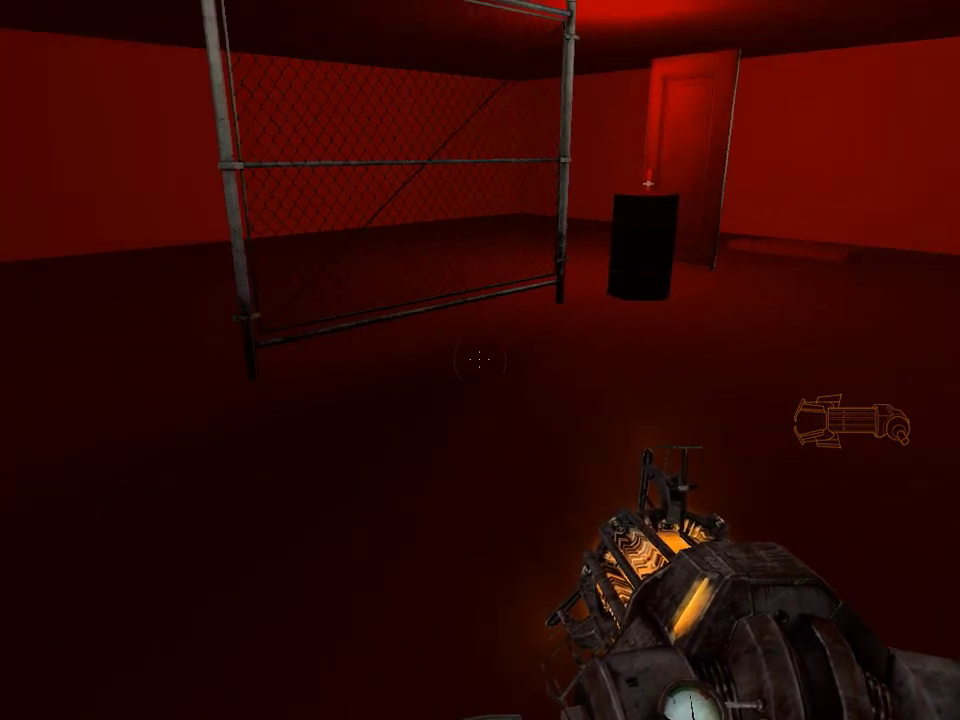
{"action": "key", "text": "w"}
{"action": "key", "text": "s"}
{"action": "key", "text": "w"}
{"action": "key", "text": "a"}
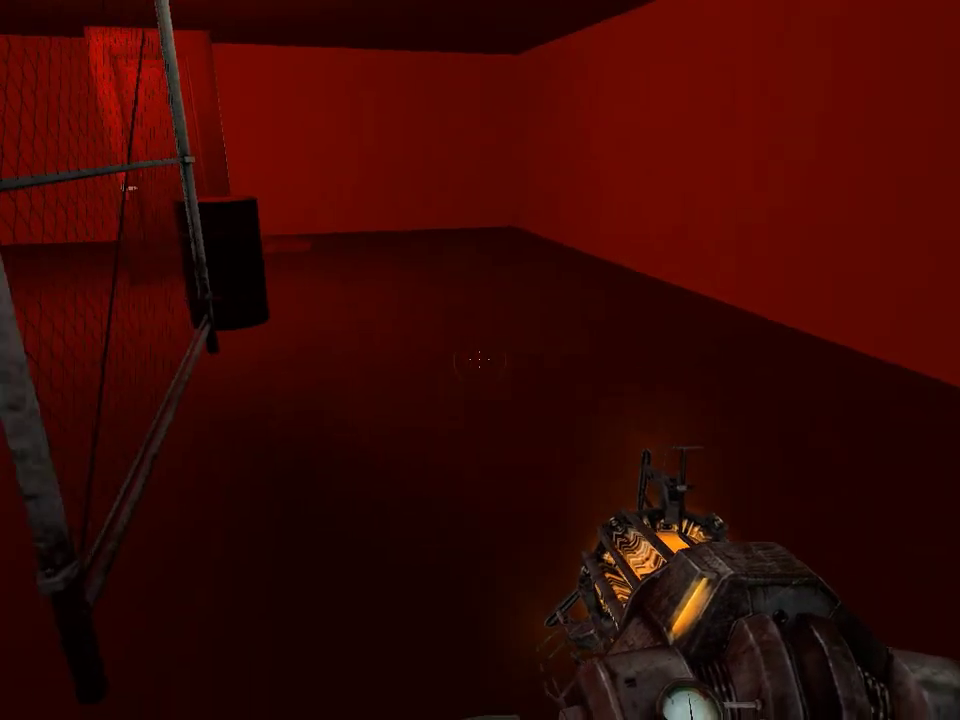
{"action": "key", "text": "s"}
{"action": "key", "text": "a"}
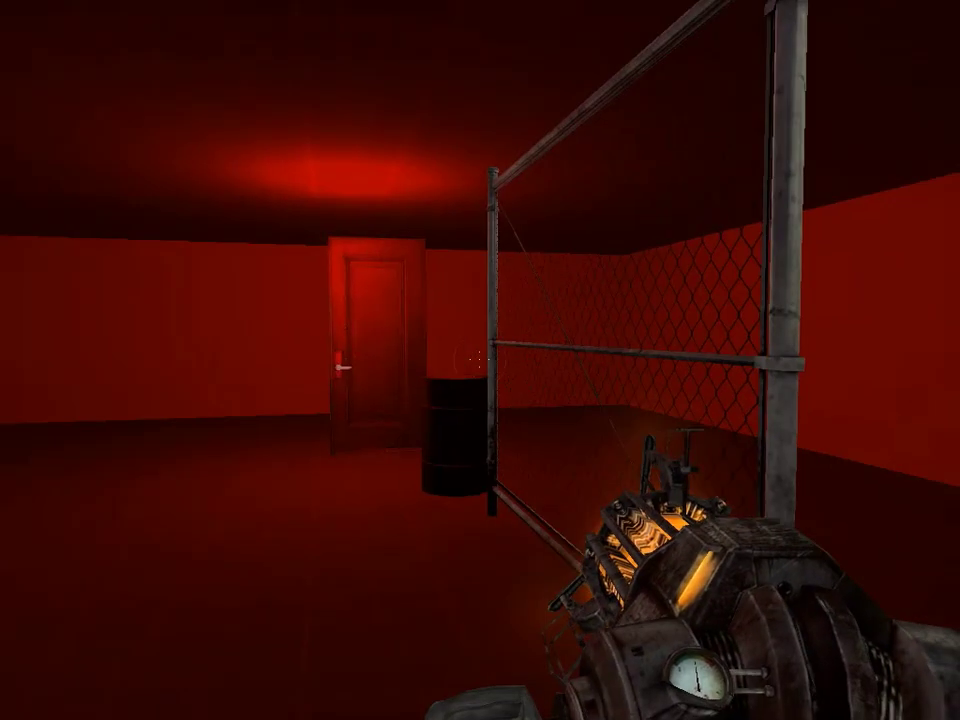
{"action": "key", "text": "d"}
{"action": "key", "text": "w"}
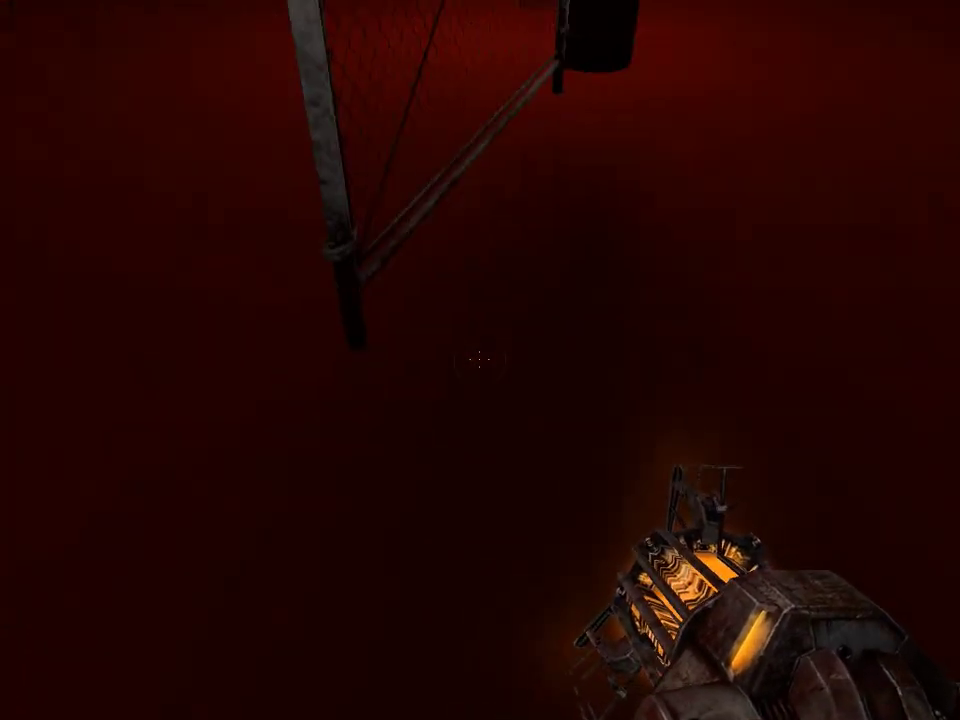
Test the fence's collision by walking into it and jumping against it repeatedly
{"action": "key", "text": "w"}
{"action": "key", "text": "d"}
{"action": "key", "text": "s"}
{"action": "key", "text": "w"}
{"action": "key", "text": "space"}
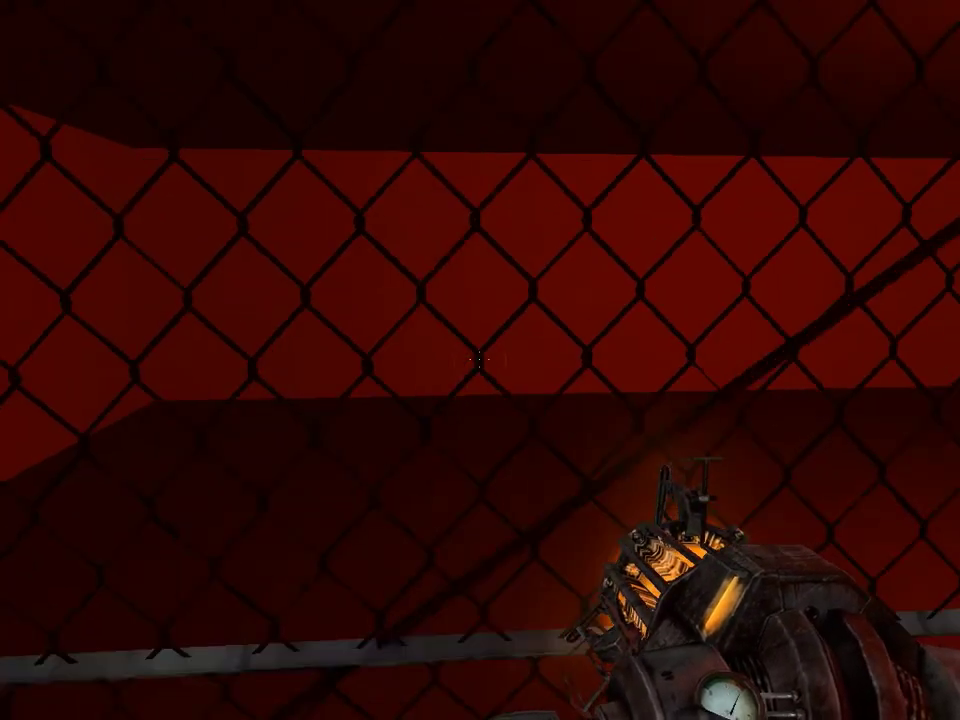
{"action": "key", "text": "s"}
{"action": "key", "text": "s"}
{"action": "key", "text": "w"}
{"action": "key", "text": "space"}
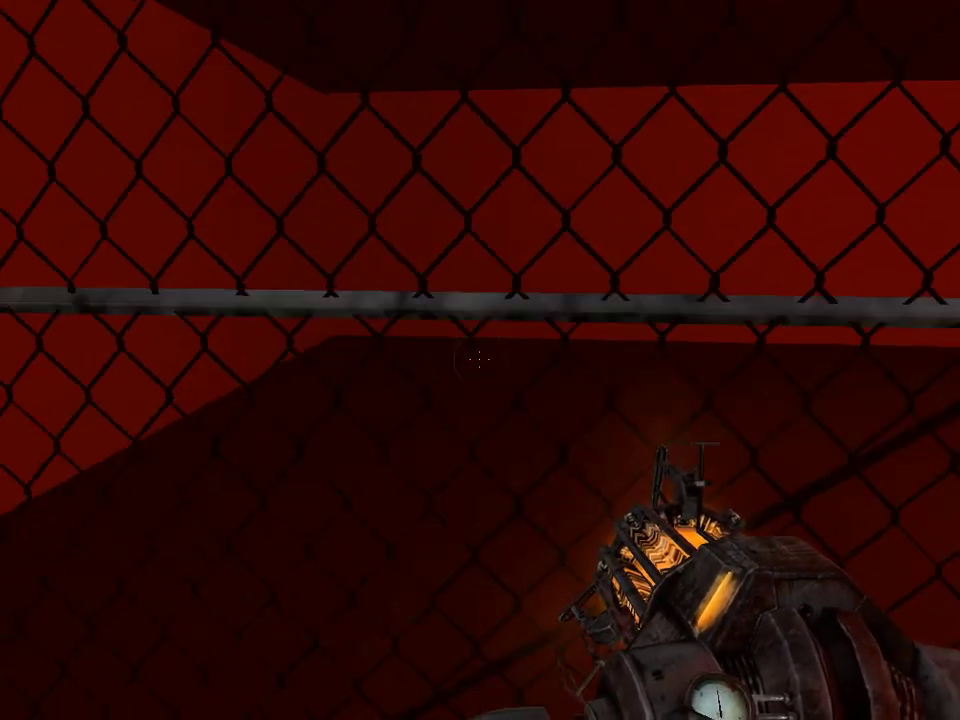
{"action": "key", "text": "s"}
{"action": "key", "text": "w"}
{"action": "key", "text": "space"}
{"action": "key", "text": "s"}
{"action": "key", "text": "w"}
{"action": "key", "text": "a"}
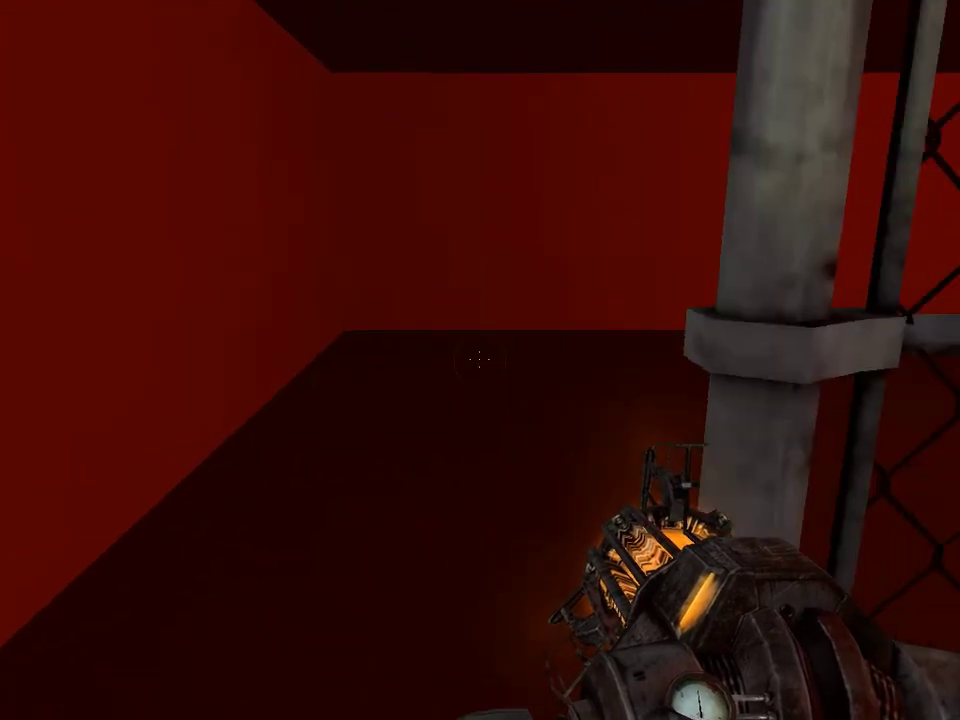
{"action": "key", "text": "d"}
{"action": "key", "text": "s"}
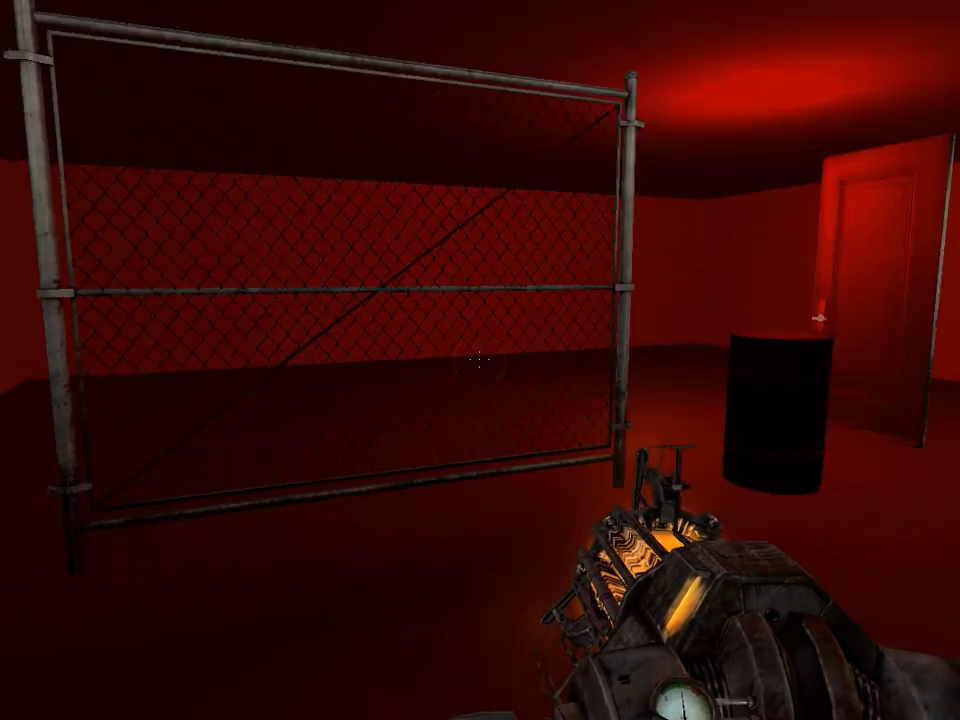
Examine the shadow on the wall beside the chain-link fence
{"action": "key", "text": "w"}
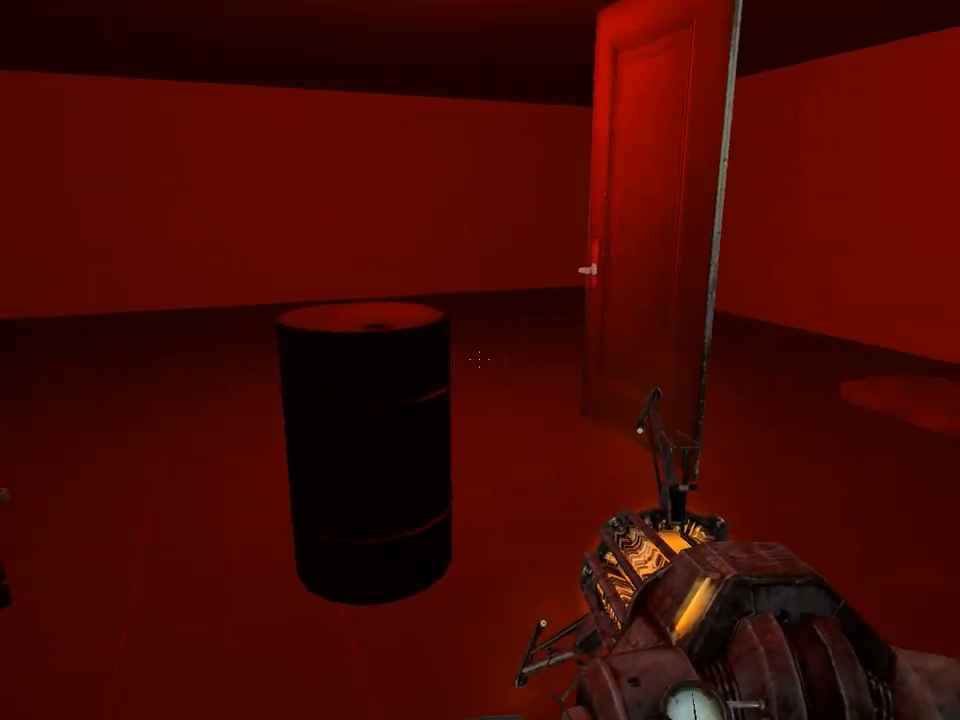
{"action": "key", "text": "a"}
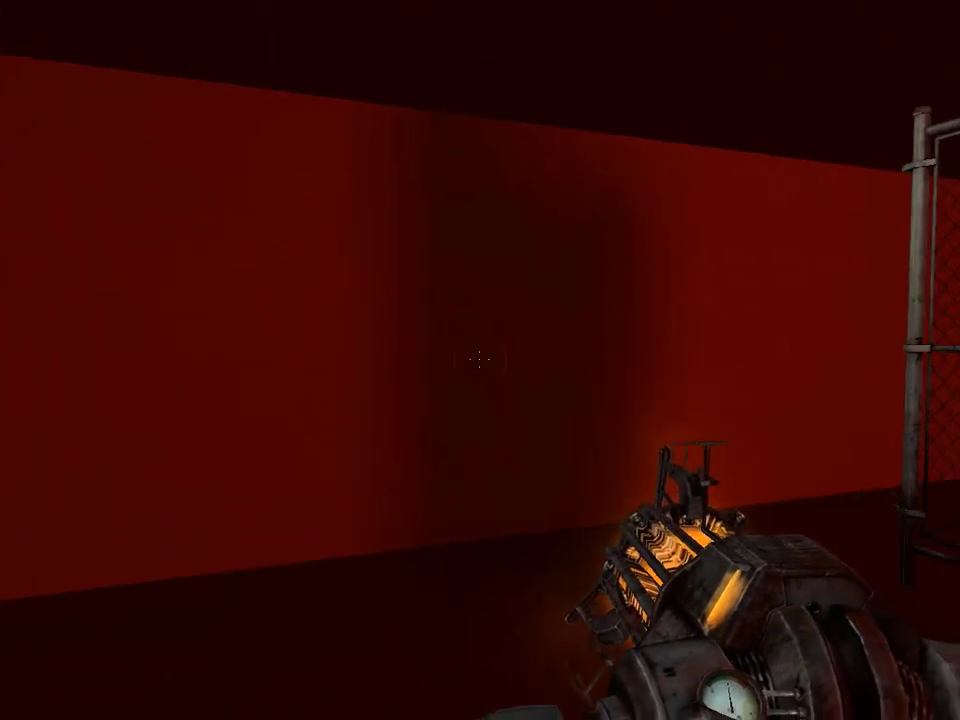
{"action": "key", "text": "w"}
{"action": "key", "text": "d"}
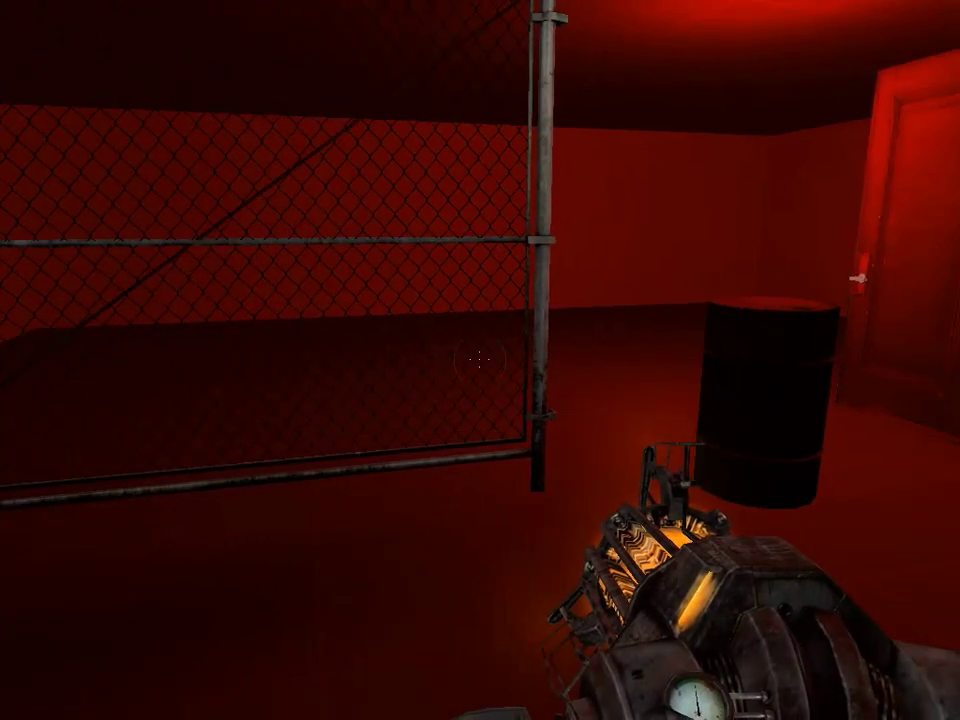
Approach the upright oil drum, pick it up with the gravity gun and launch it across the room
{"action": "key", "text": "w"}
{"action": "key", "text": "d"}
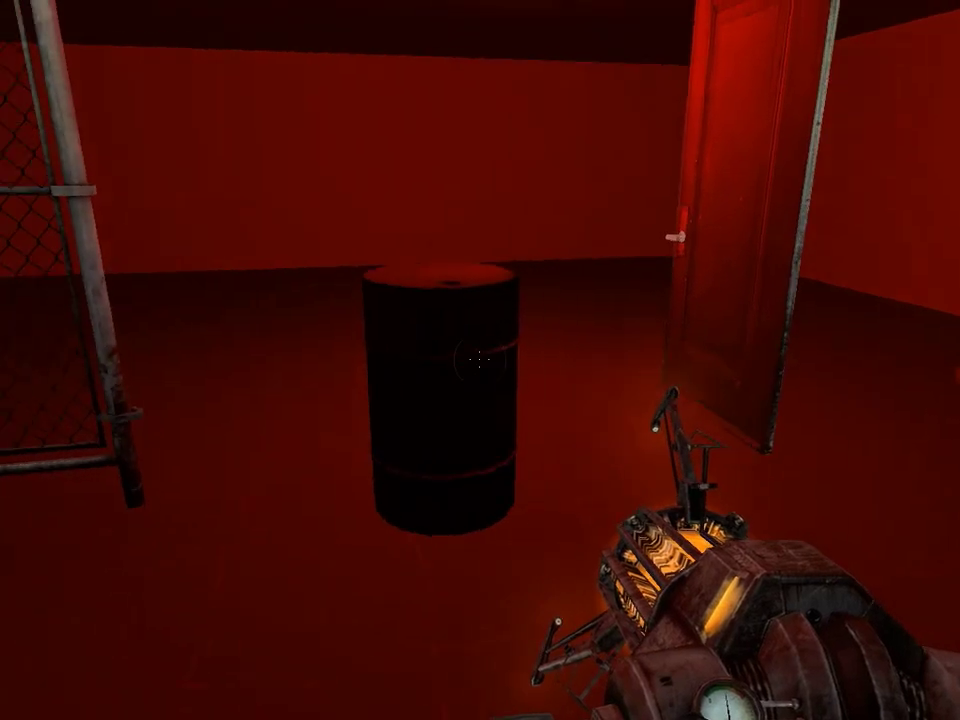
{"action": "key", "text": "w"}
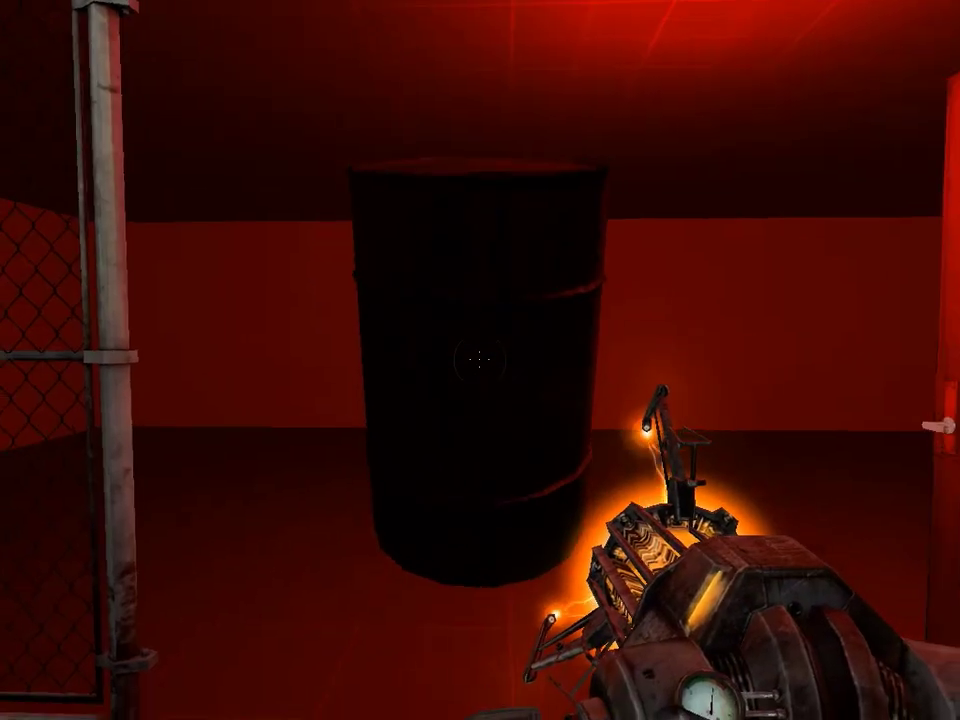
{"action": "left_click", "coordinate": [480, 360]}
{"action": "key", "text": "w"}
{"action": "left_click", "coordinate": [480, 360]}
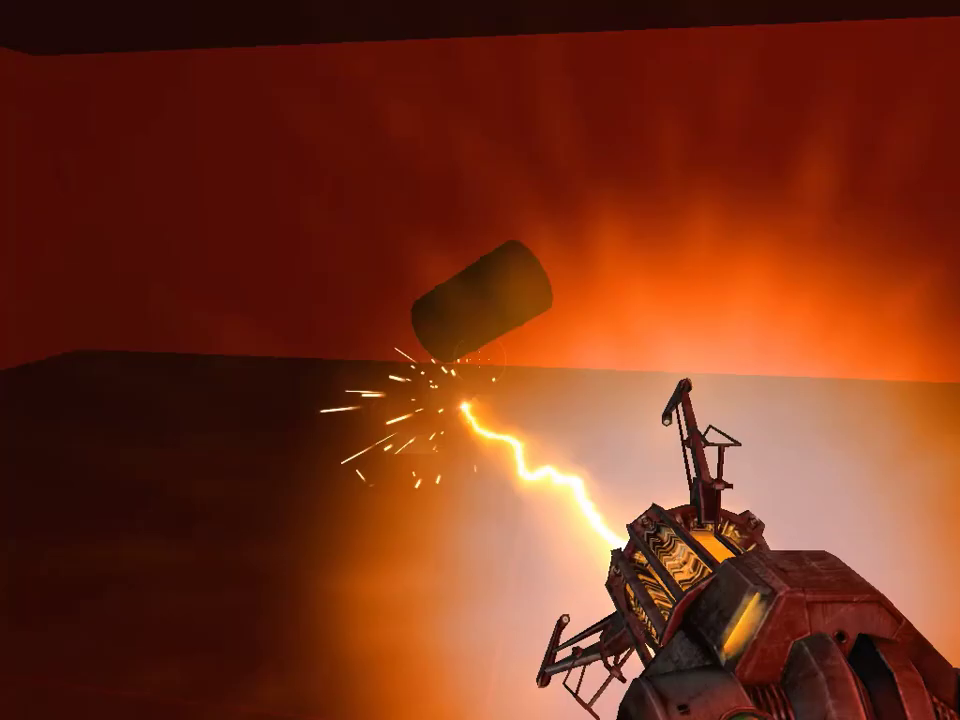
{"action": "left_click", "coordinate": [480, 360]}
{"action": "left_click", "coordinate": [480, 360]}
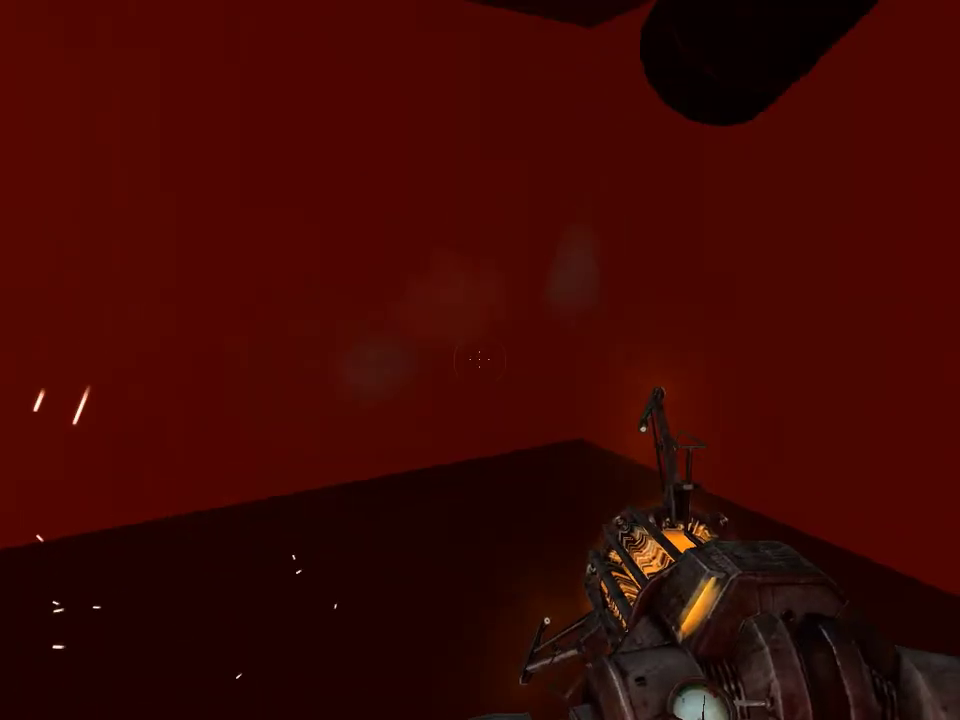
{"action": "left_click", "coordinate": [480, 360]}
Walk up to the standing door and move into it to test how the dynamic prop reacts
{"action": "key", "text": "w"}
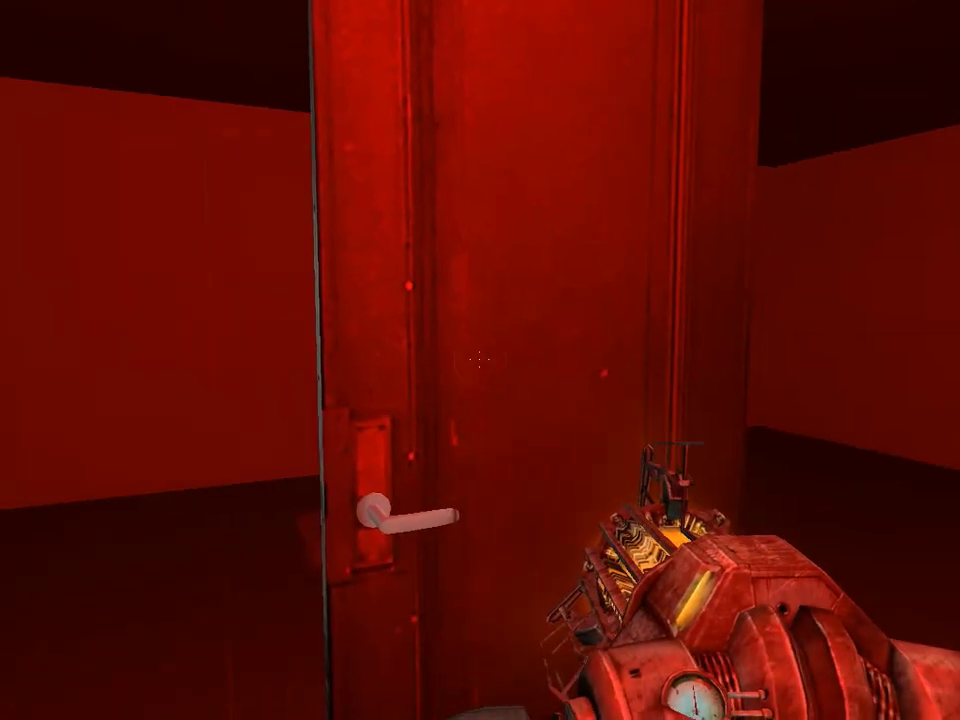
{"action": "key", "text": "s"}
{"action": "key", "text": "w"}
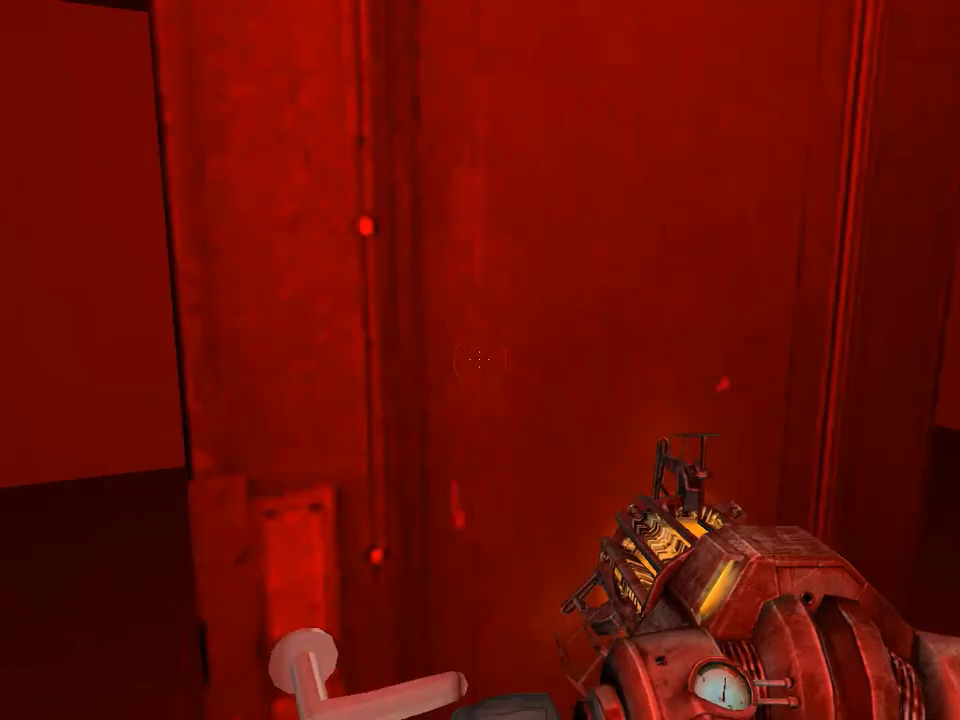
{"action": "key", "text": "d"}
{"action": "key", "text": "s"}
{"action": "key", "text": "w"}
{"action": "key", "text": "a"}
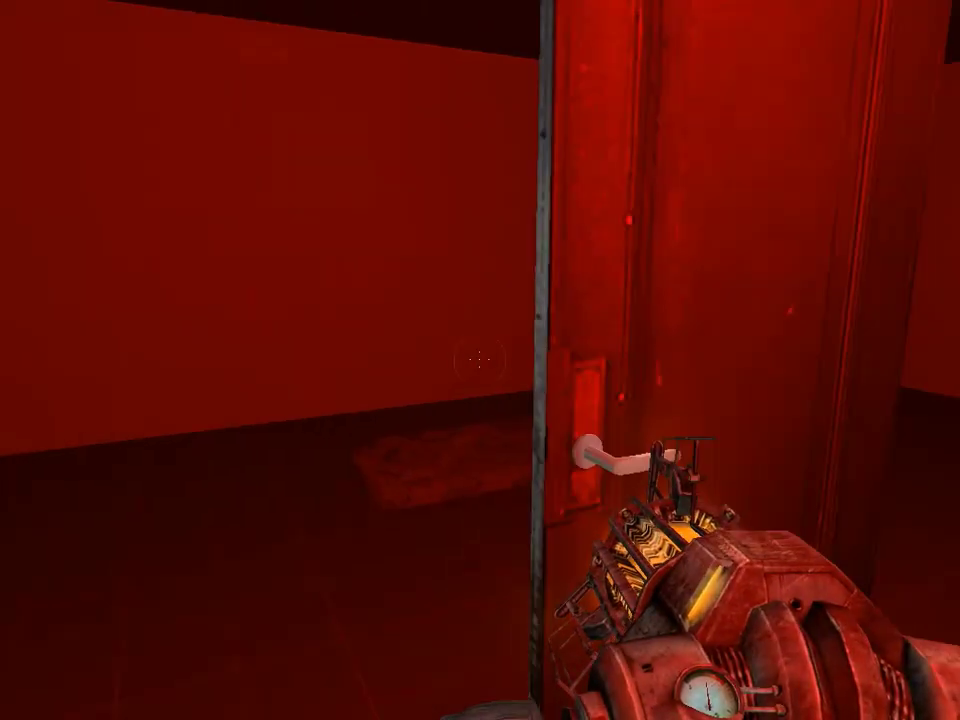
{"action": "key", "text": "w"}
{"action": "key", "text": "d"}
{"action": "key", "text": "s"}
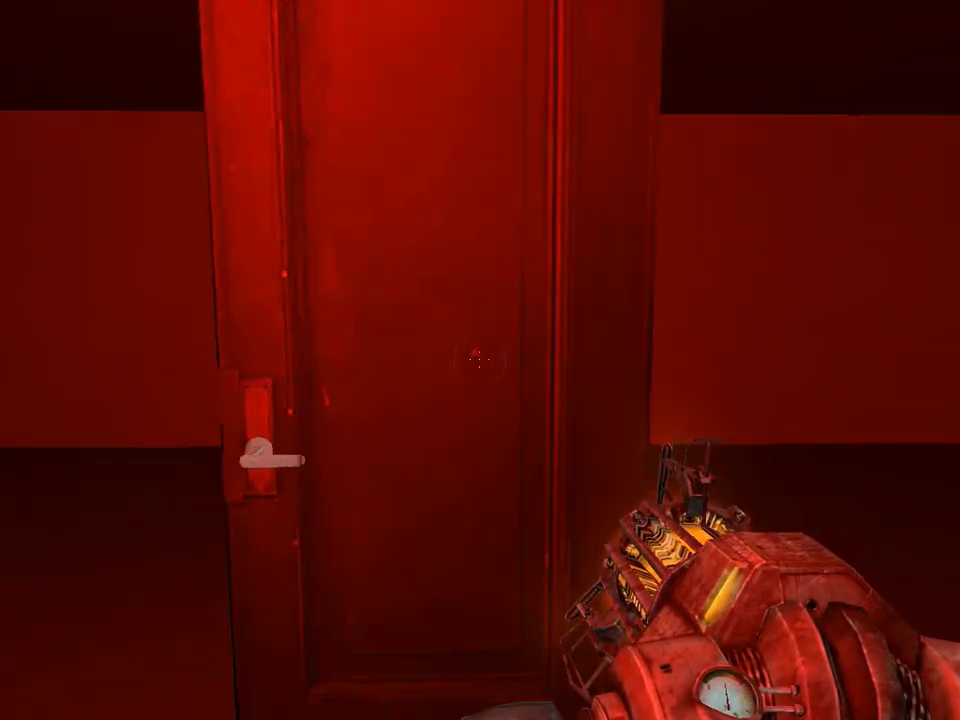
Circle the standing door and examine its edge, back and front
{"action": "key", "text": "w"}
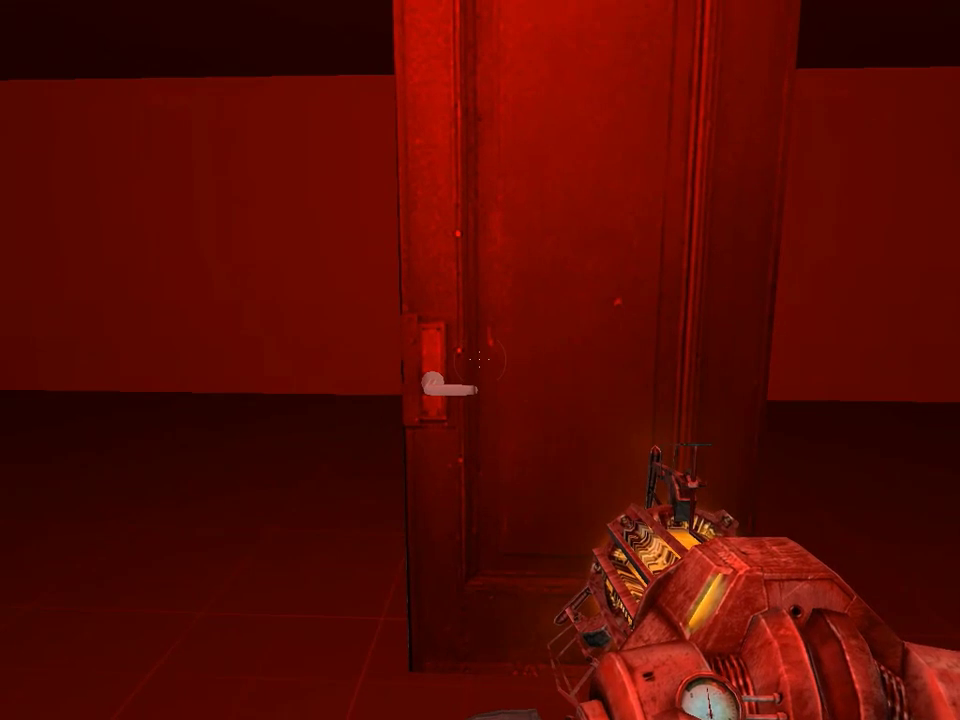
{"action": "key", "text": "d"}
{"action": "key", "text": "s"}
{"action": "key", "text": "w"}
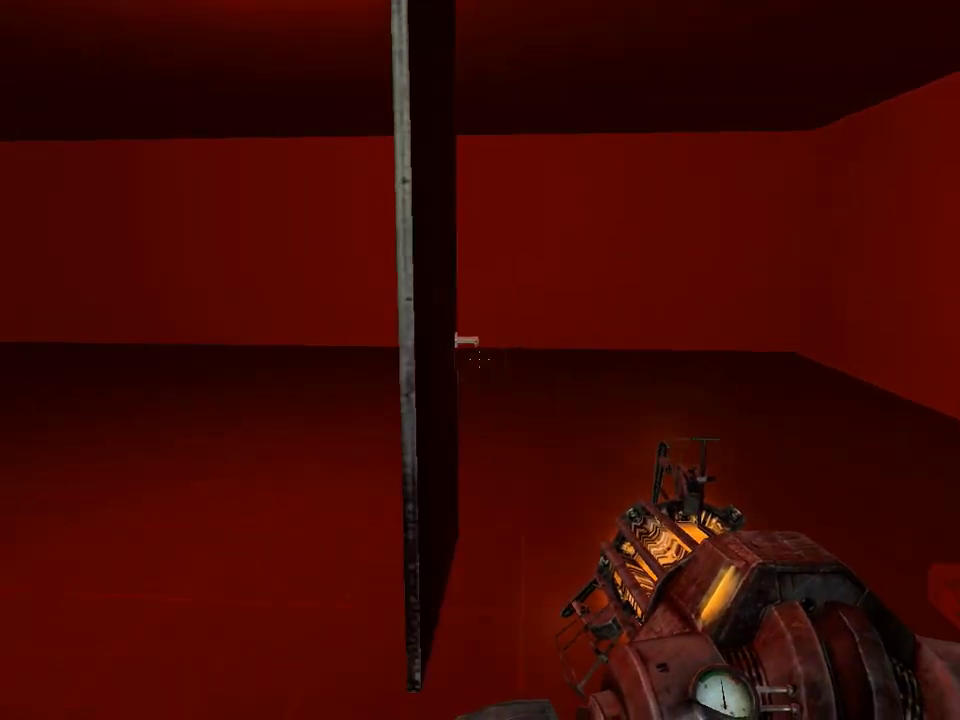
{"action": "key", "text": "d"}
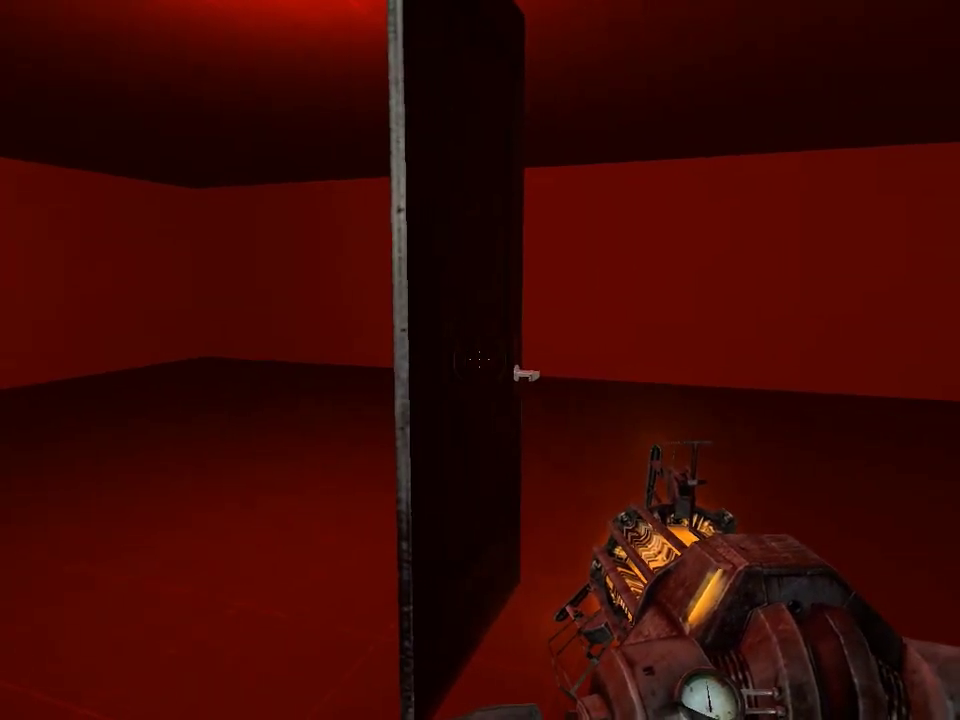
{"action": "key", "text": "s"}
{"action": "key", "text": "w"}
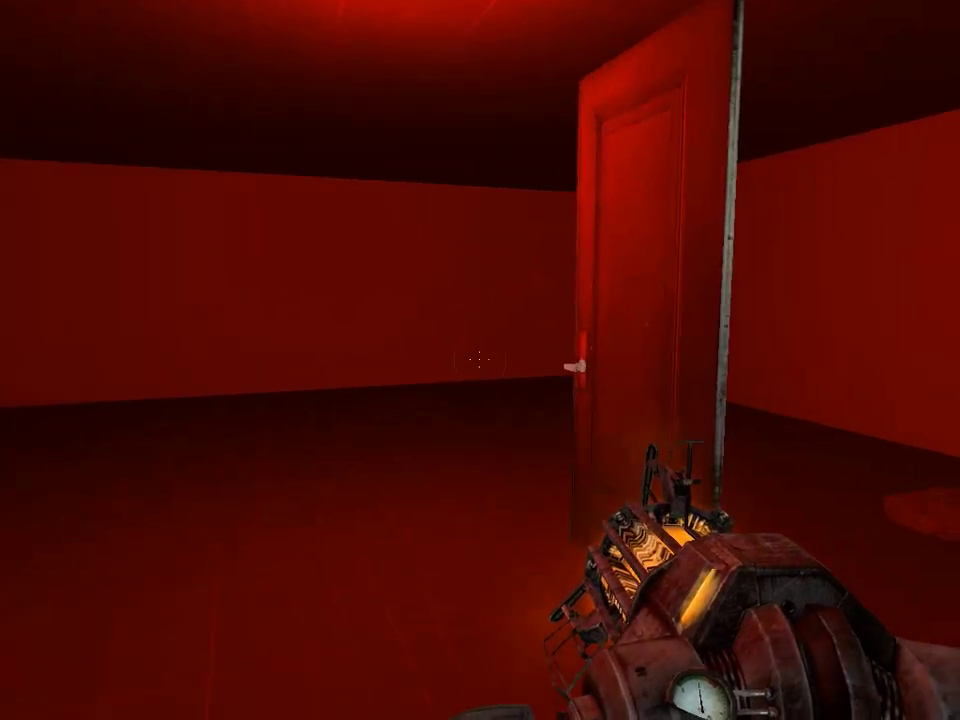
{"action": "key", "text": "s"}
{"action": "key", "text": "w"}
{"action": "key", "text": "s"}
{"action": "key", "text": "s"}
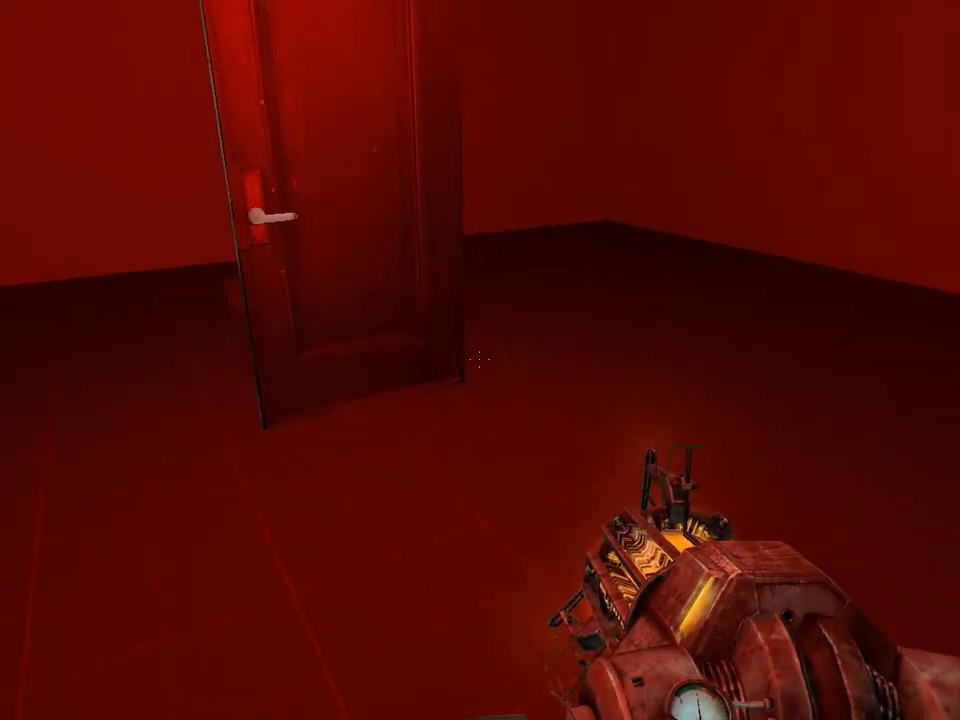
Examine the mattress lying on the floor behind the door
{"action": "key", "text": "w"}
{"action": "key", "text": "a"}
{"action": "key", "text": "s"}
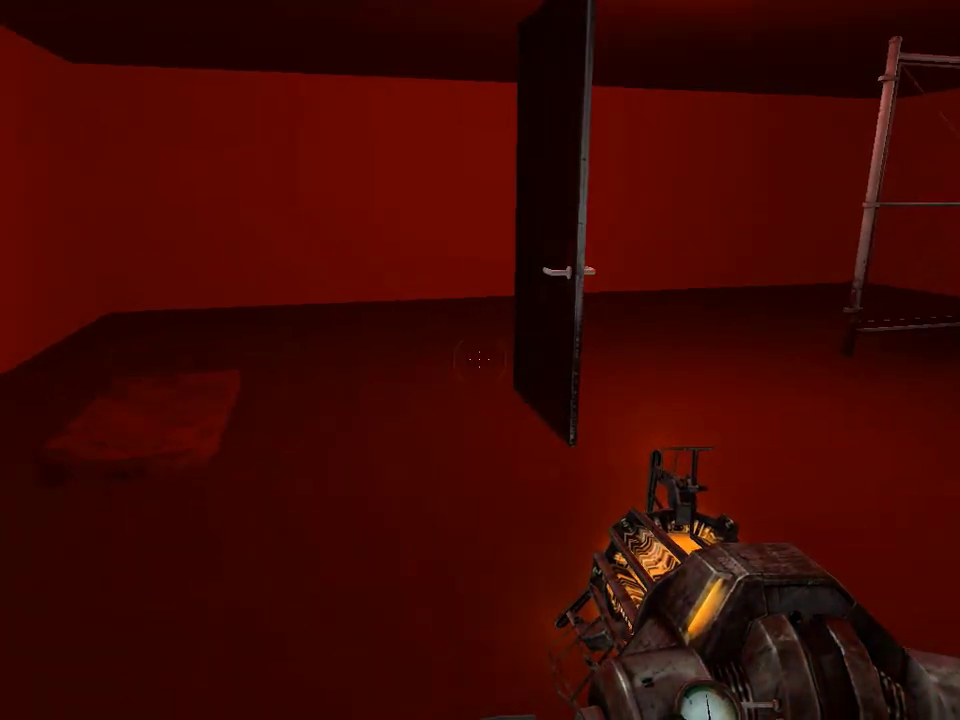
{"action": "key", "text": "a"}
{"action": "key", "text": "s"}
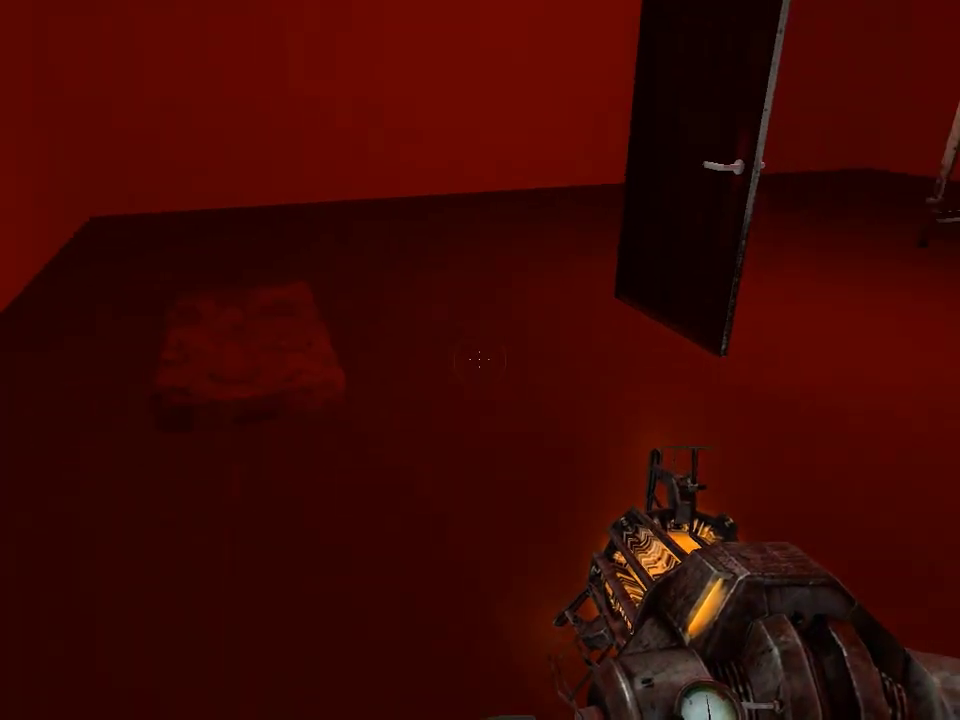
{"action": "key", "text": "d"}
{"action": "key", "text": "w"}
{"action": "key", "text": "d"}
{"action": "key", "text": "s"}
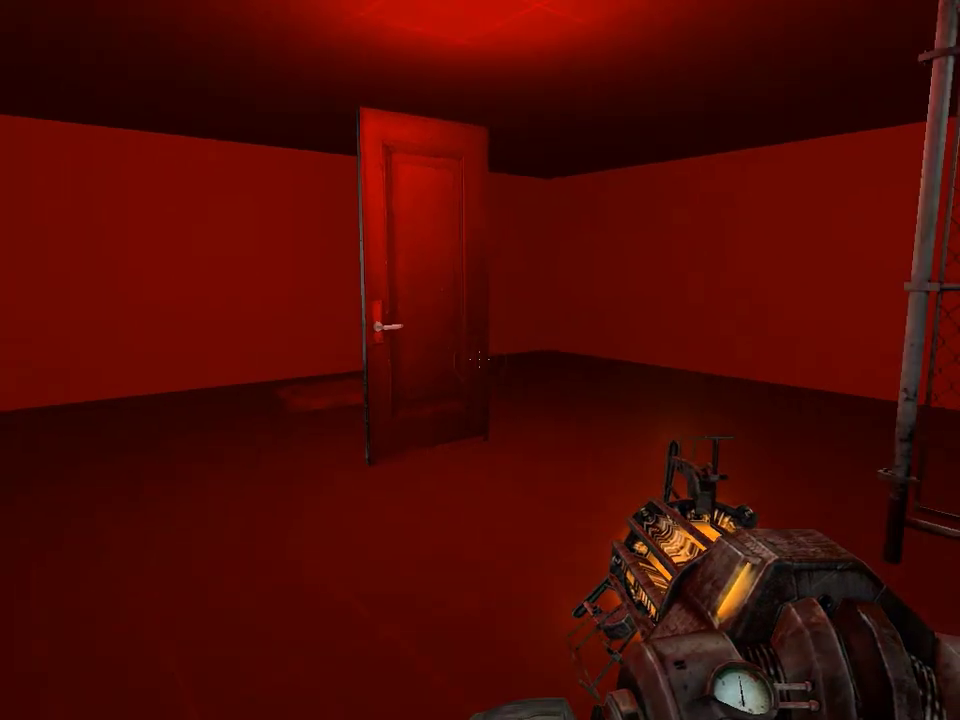
Find the toppled oil drum by the fence, pick it up with the gravity gun and release it near the door
{"action": "key", "text": "s"}
{"action": "key", "text": "a"}
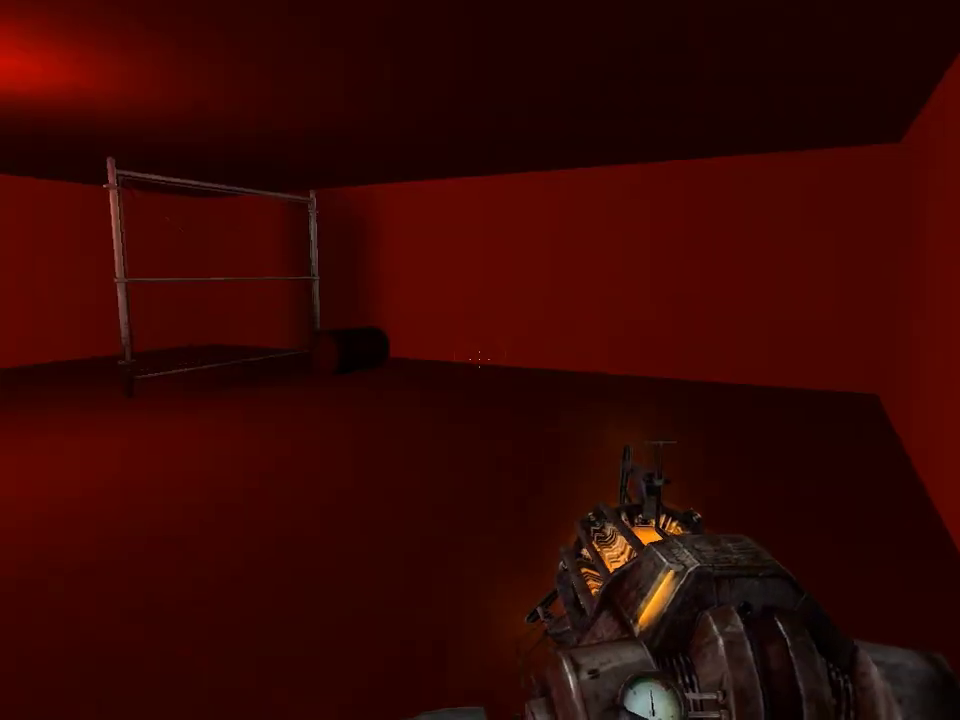
{"action": "key", "text": "w"}
{"action": "right_click", "coordinate": [480, 360]}
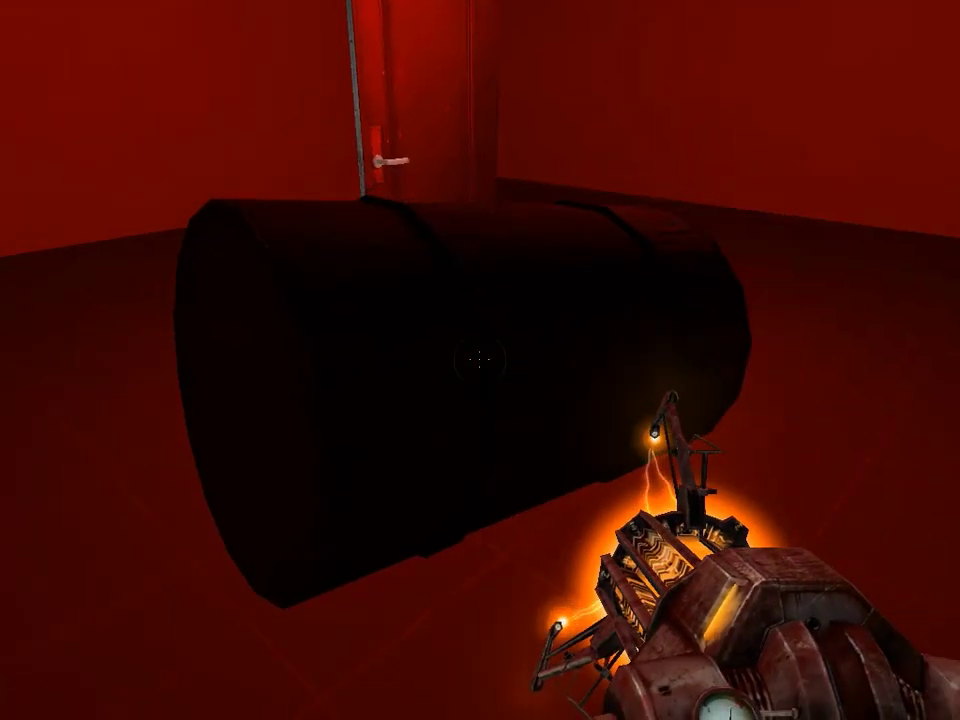
{"action": "left_click", "coordinate": [480, 360]}
{"action": "key", "text": "s"}
{"action": "key", "text": "a"}
{"action": "key", "text": "d"}
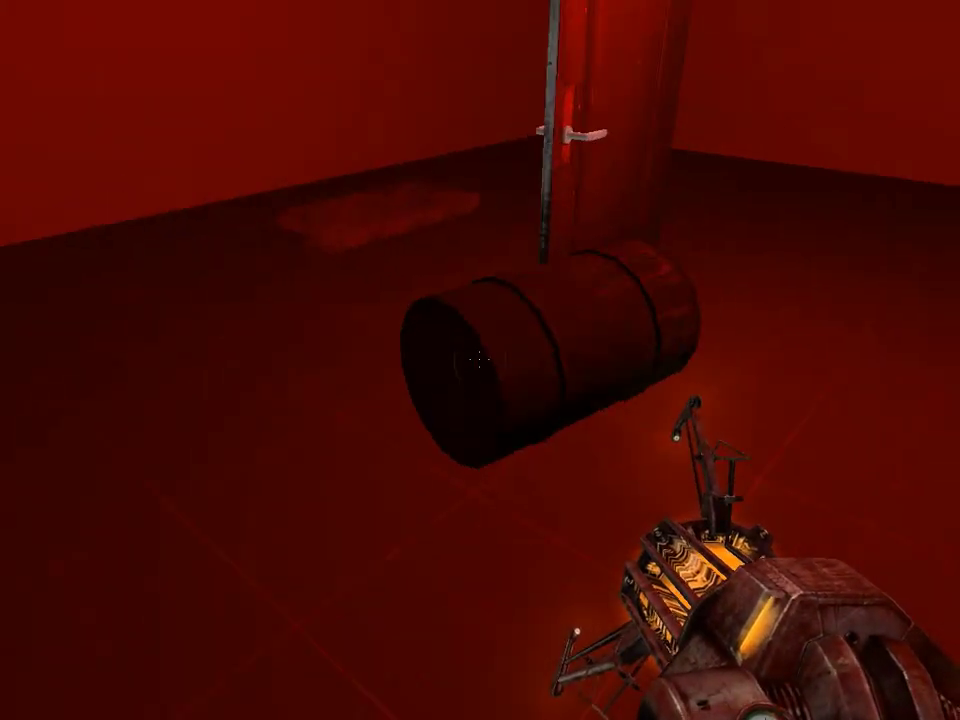
Approach the mattress in the dark corner, pick it up with the gravity gun, launch it at the wall and keep blasting it
{"action": "key", "text": "s"}
{"action": "key", "text": "w"}
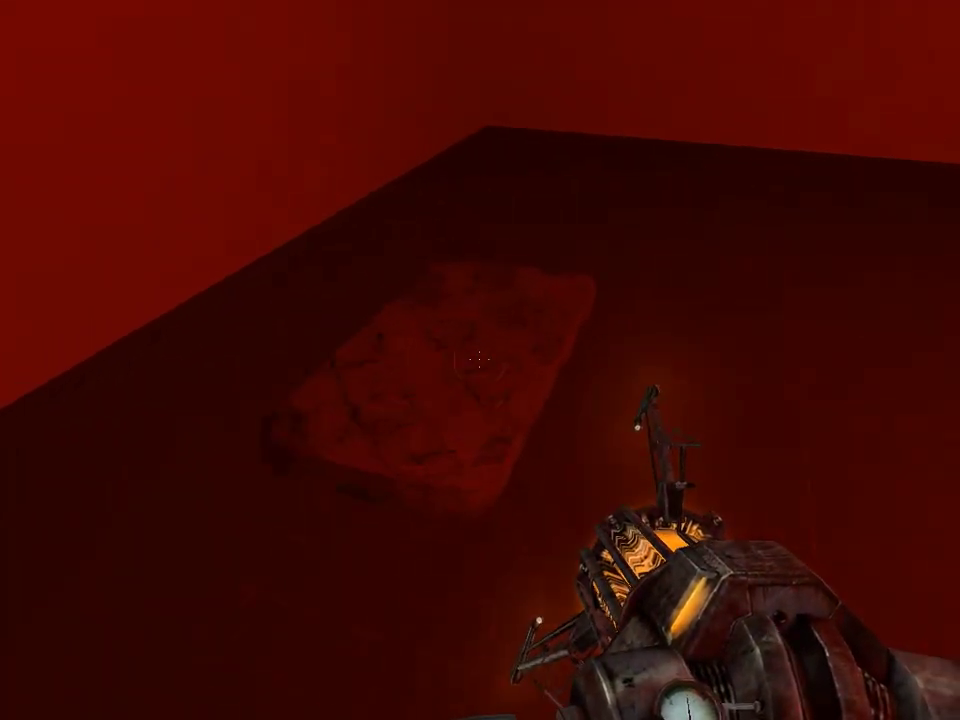
{"action": "key", "text": "s"}
{"action": "key", "text": "w"}
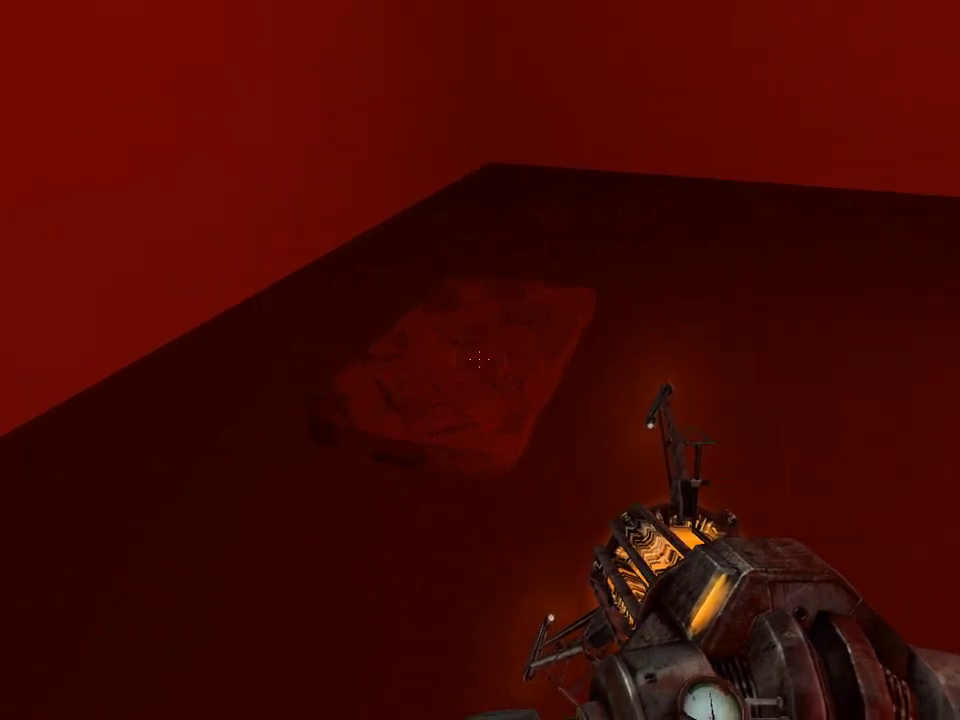
{"action": "right_click", "coordinate": [480, 360]}
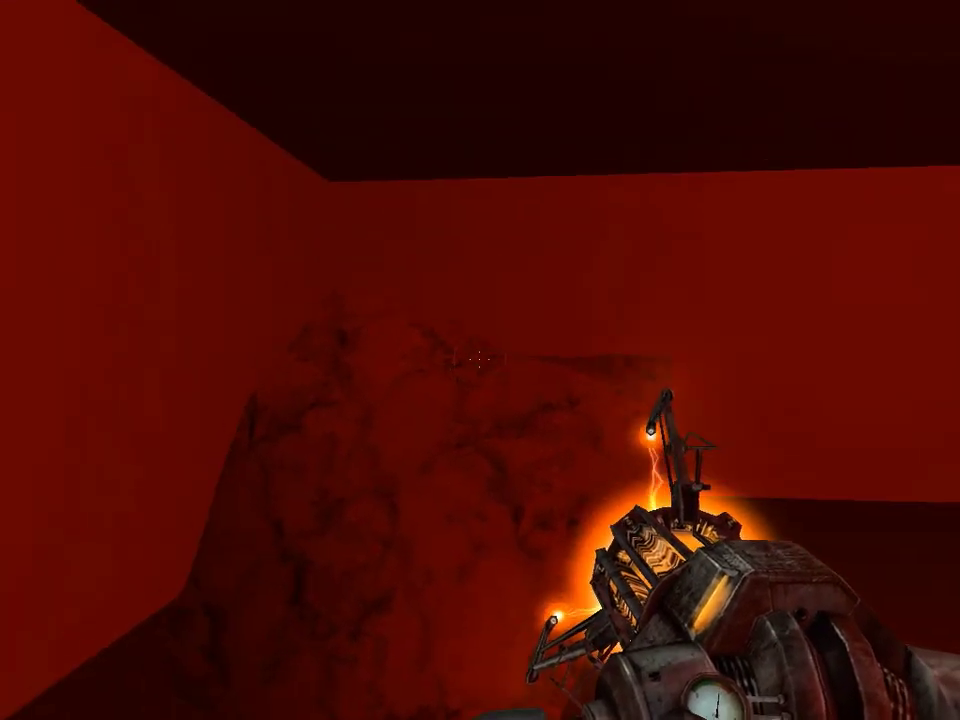
{"action": "left_click", "coordinate": [480, 360]}
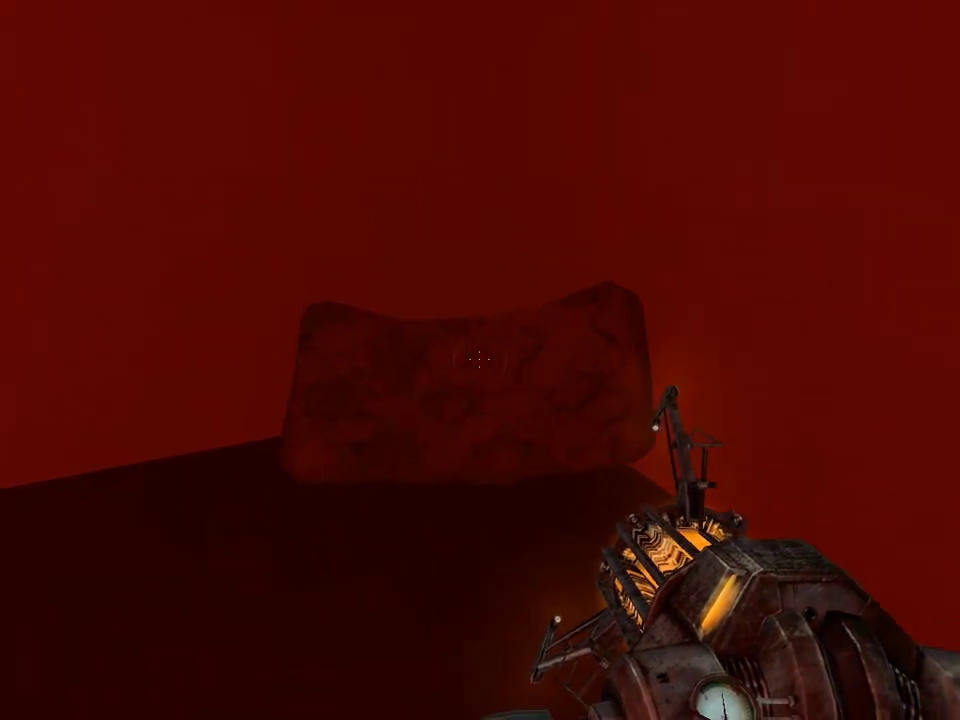
{"action": "key", "text": "w"}
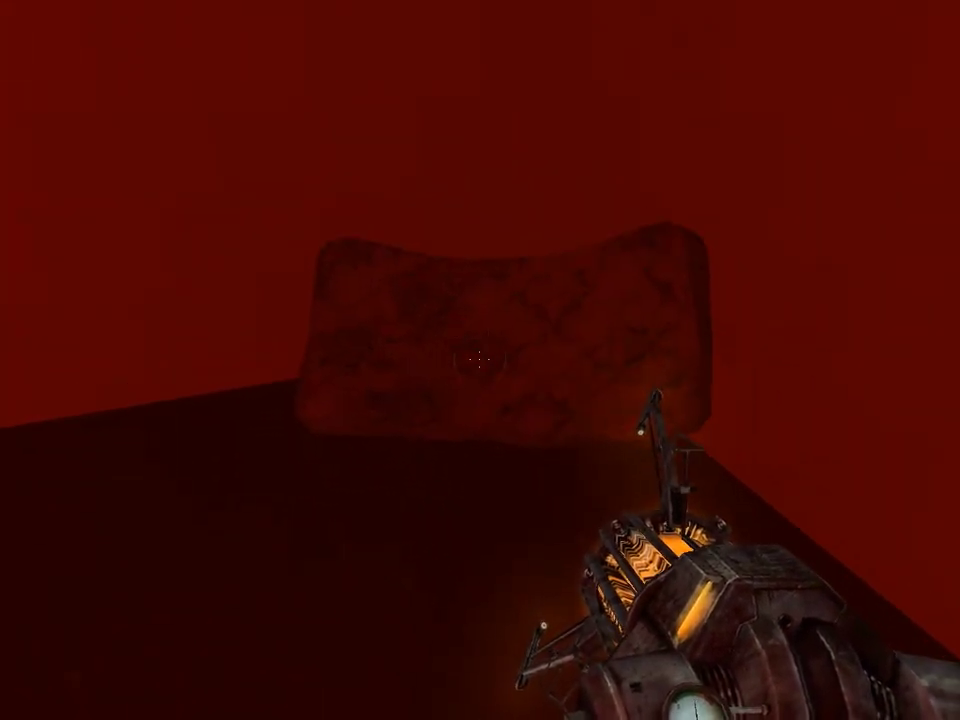
{"action": "left_click", "coordinate": [480, 360]}
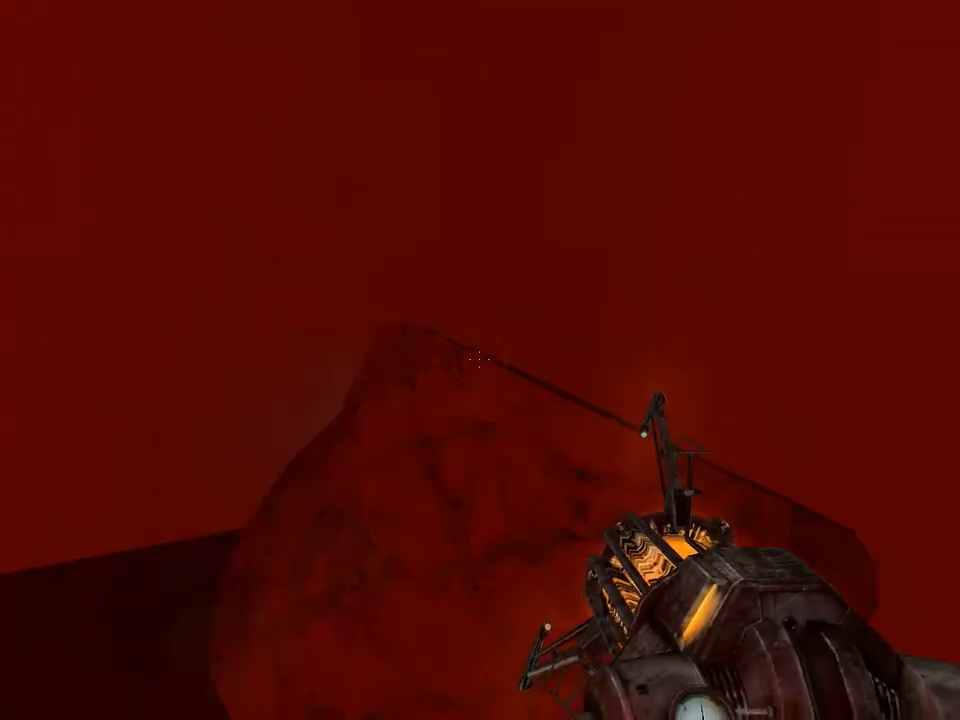
{"action": "left_click", "coordinate": [480, 360]}
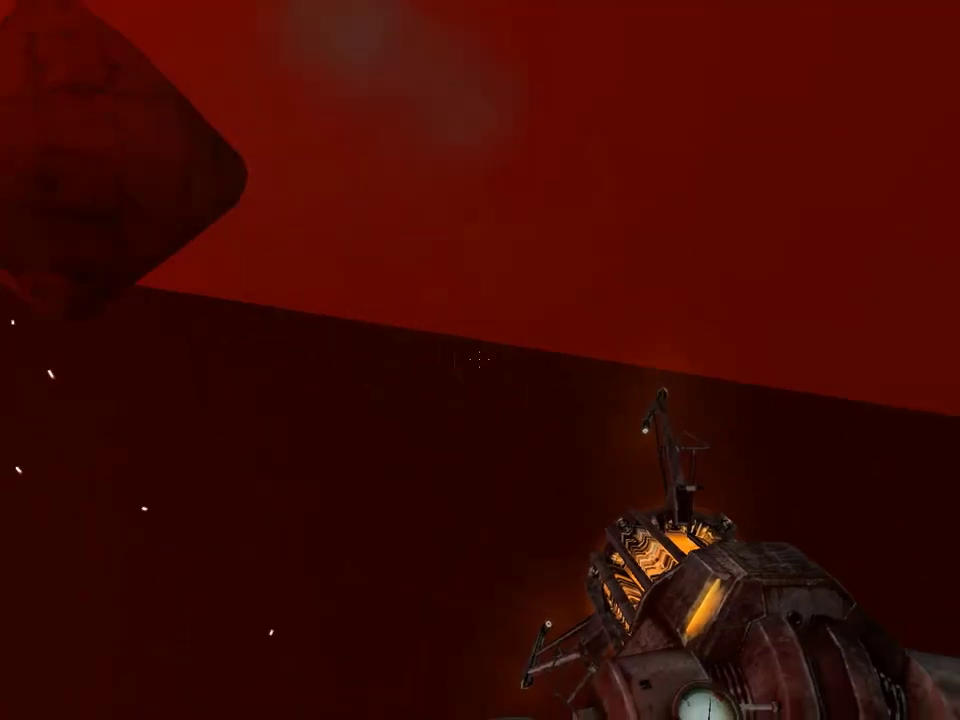
Repeatedly grab the mattress with the gravity gun and launch it around the chain-link fence to test its physics
{"action": "right_click", "coordinate": [480, 360]}
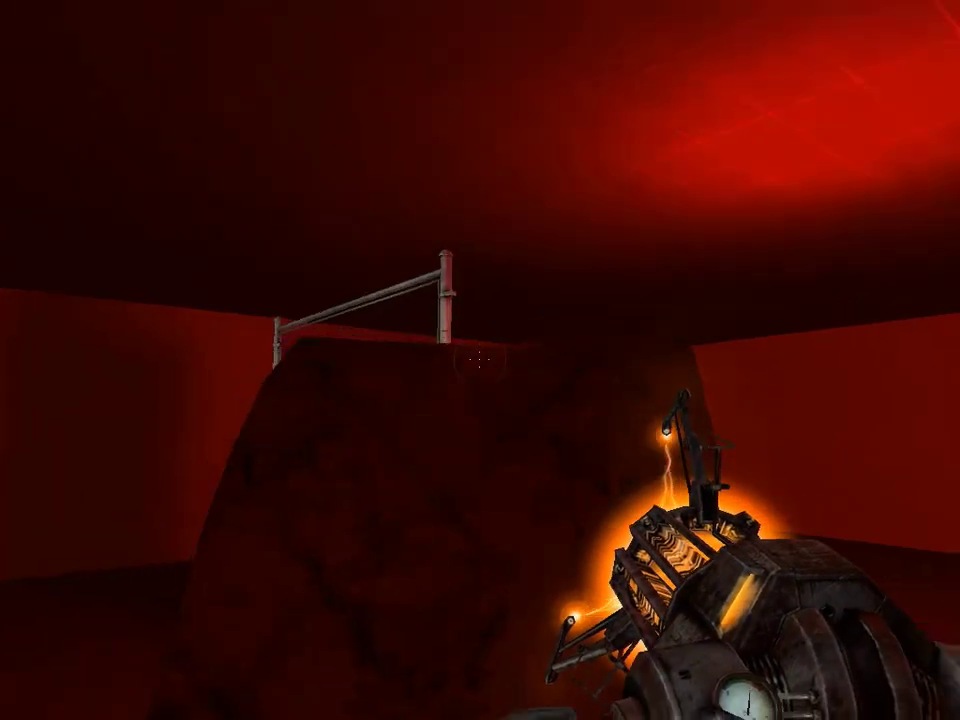
{"action": "left_click", "coordinate": [480, 360]}
{"action": "right_click", "coordinate": [480, 360]}
{"action": "left_click", "coordinate": [480, 360]}
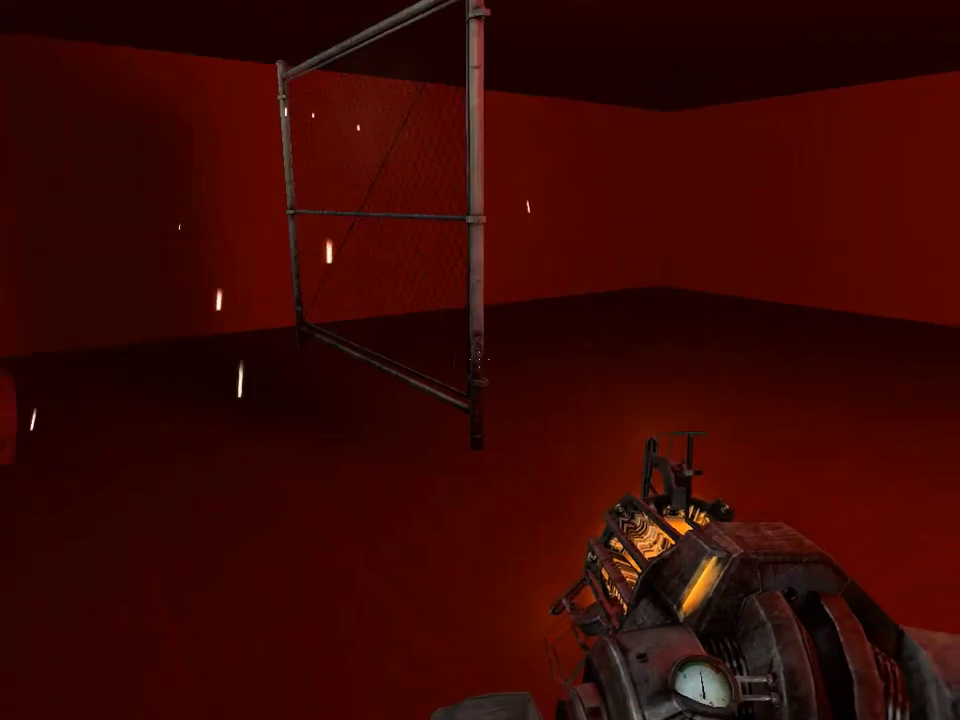
{"action": "right_click", "coordinate": [480, 360]}
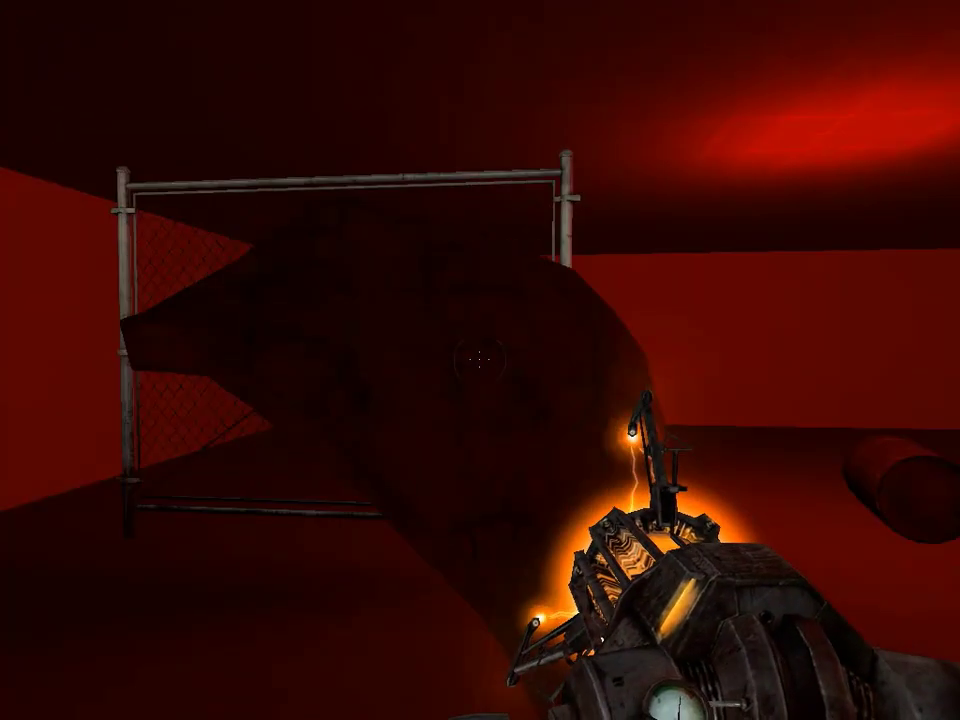
{"action": "left_click", "coordinate": [480, 360]}
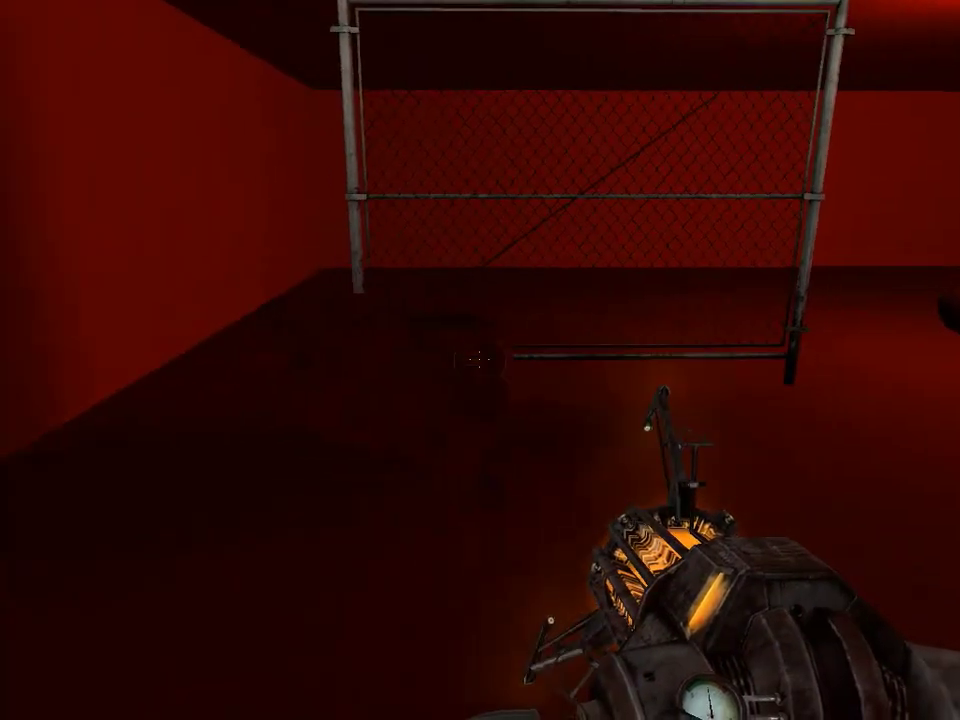
{"action": "right_click", "coordinate": [480, 360]}
{"action": "left_click", "coordinate": [480, 360]}
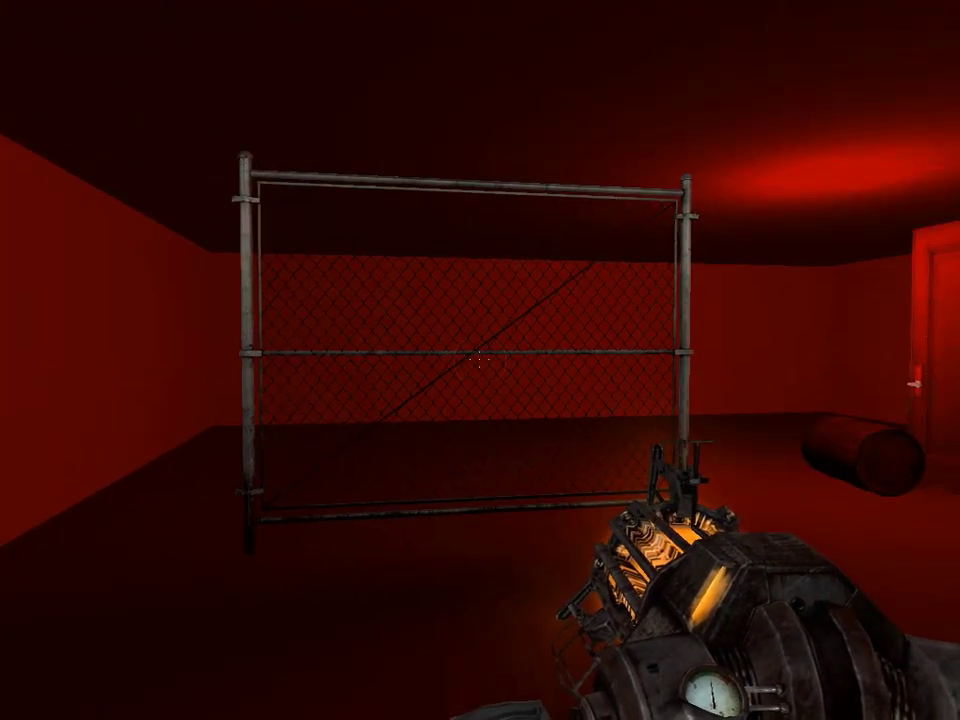
Find the mattress on the floor near the door, pull it in with the gravity gun and launch it across the room
{"action": "key", "text": "w"}
{"action": "key", "text": "s"}
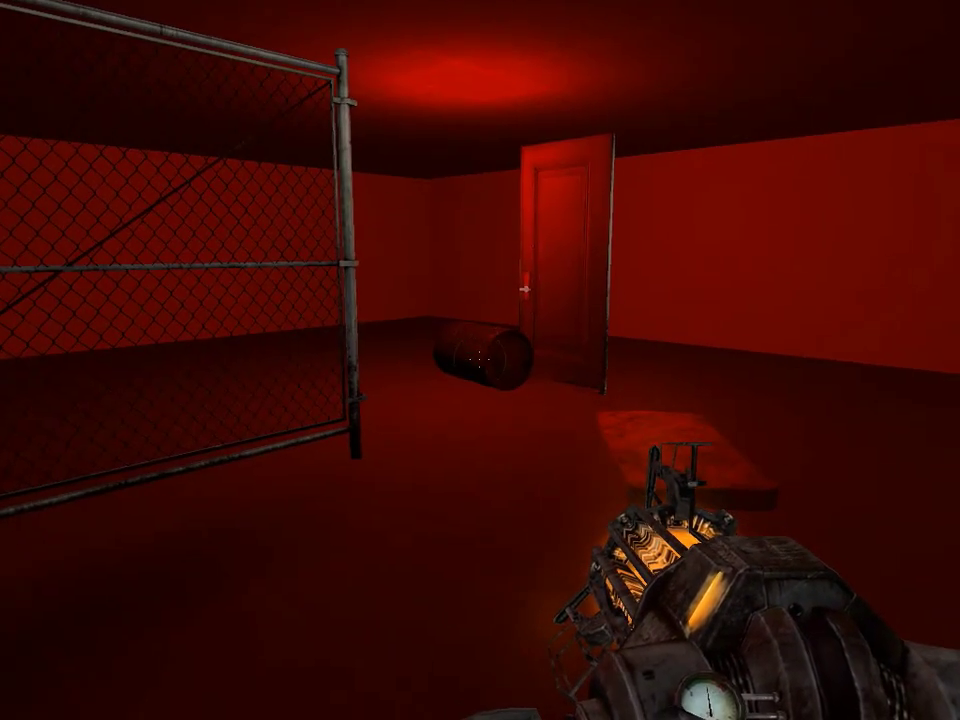
{"action": "key", "text": "w"}
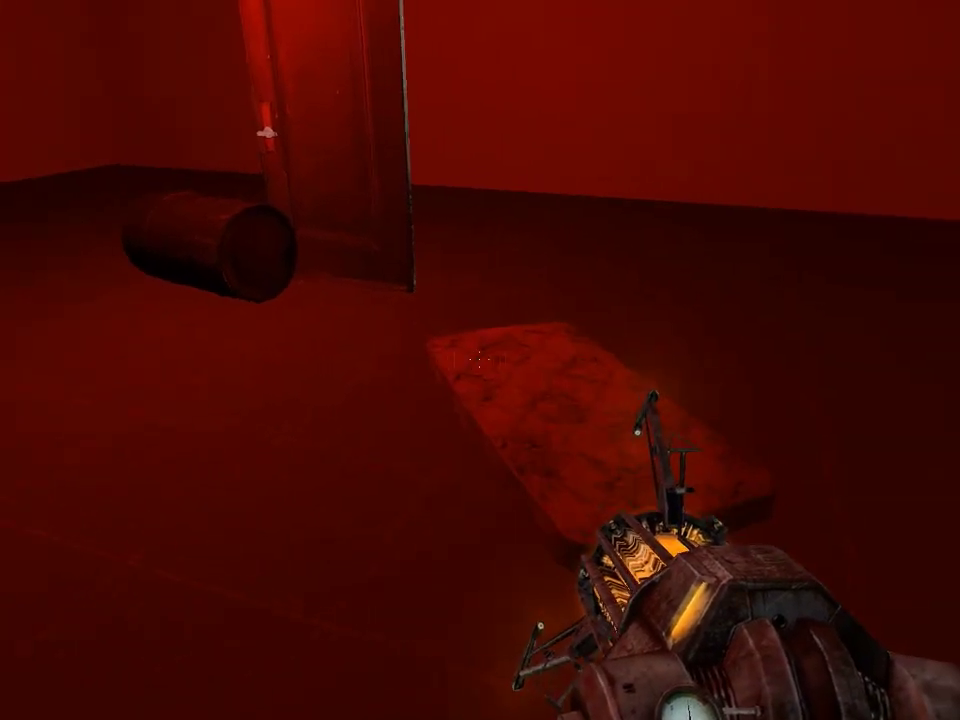
{"action": "right_click", "coordinate": [480, 360]}
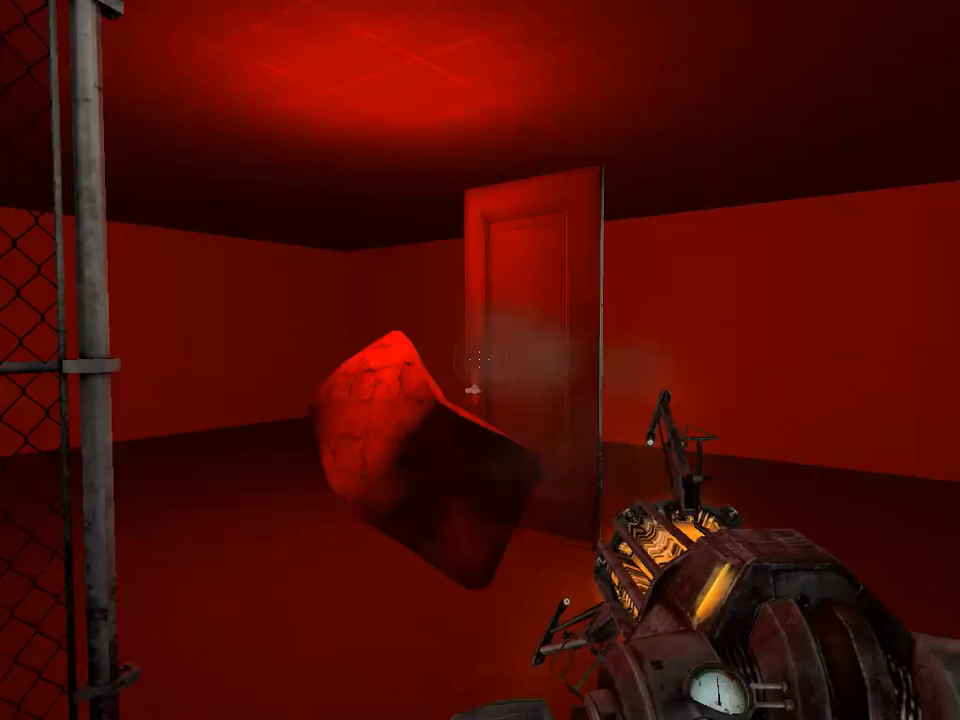
{"action": "key", "text": "d"}
{"action": "right_click", "coordinate": [480, 360]}
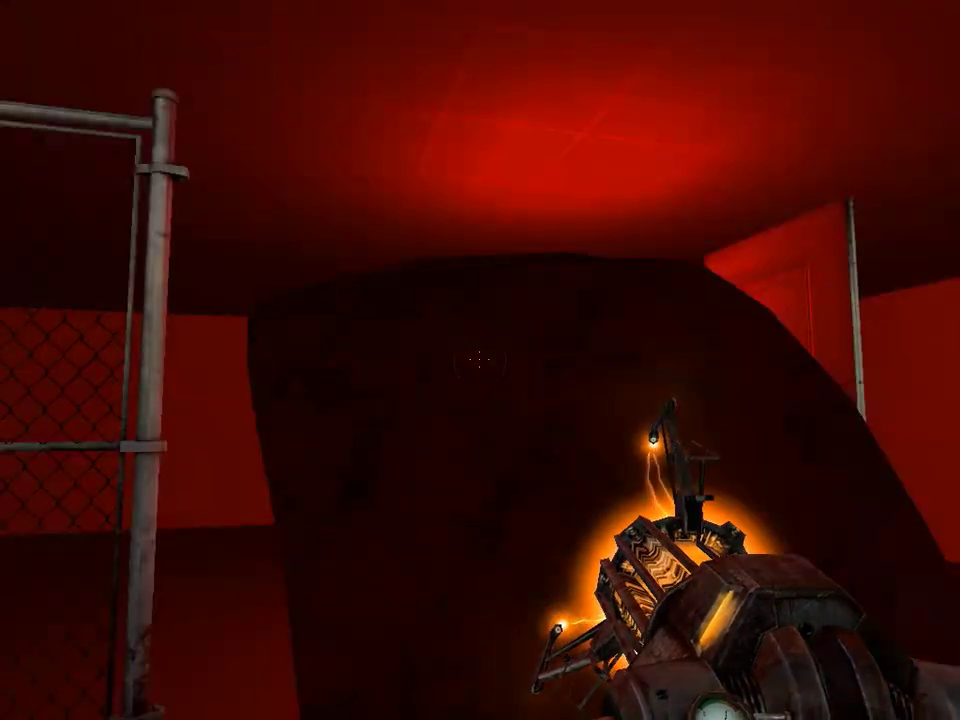
{"action": "left_click", "coordinate": [480, 360]}
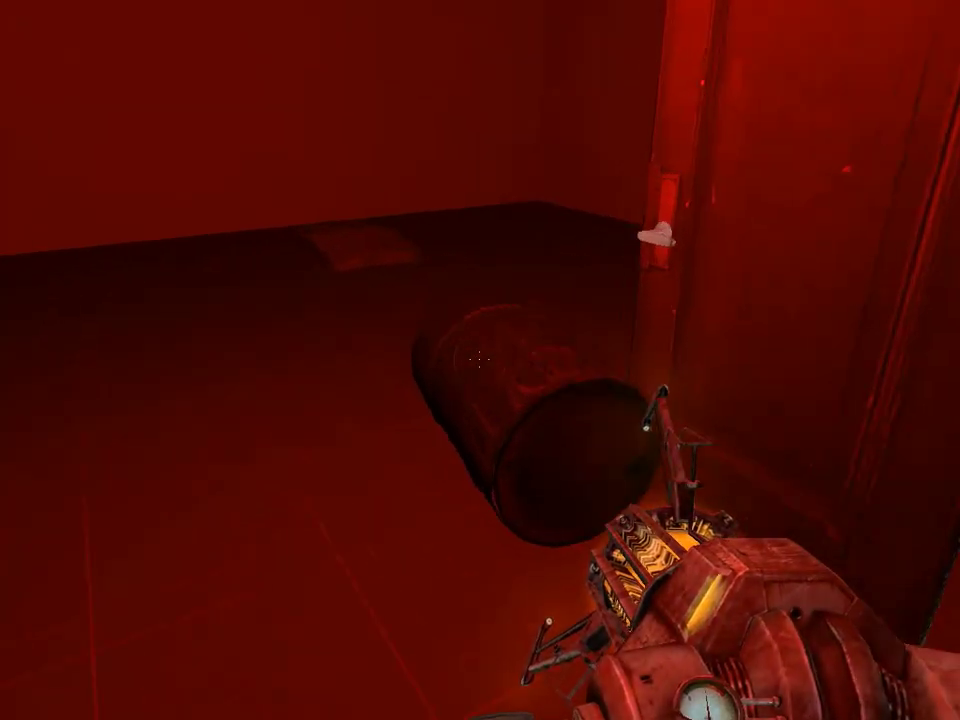
Repeatedly grab the oil drum beside the door with the gravity gun and launch it across the room
{"action": "right_click", "coordinate": [480, 360]}
{"action": "left_click", "coordinate": [480, 360]}
{"action": "key", "text": "w"}
{"action": "right_click", "coordinate": [480, 360]}
{"action": "left_click", "coordinate": [480, 360]}
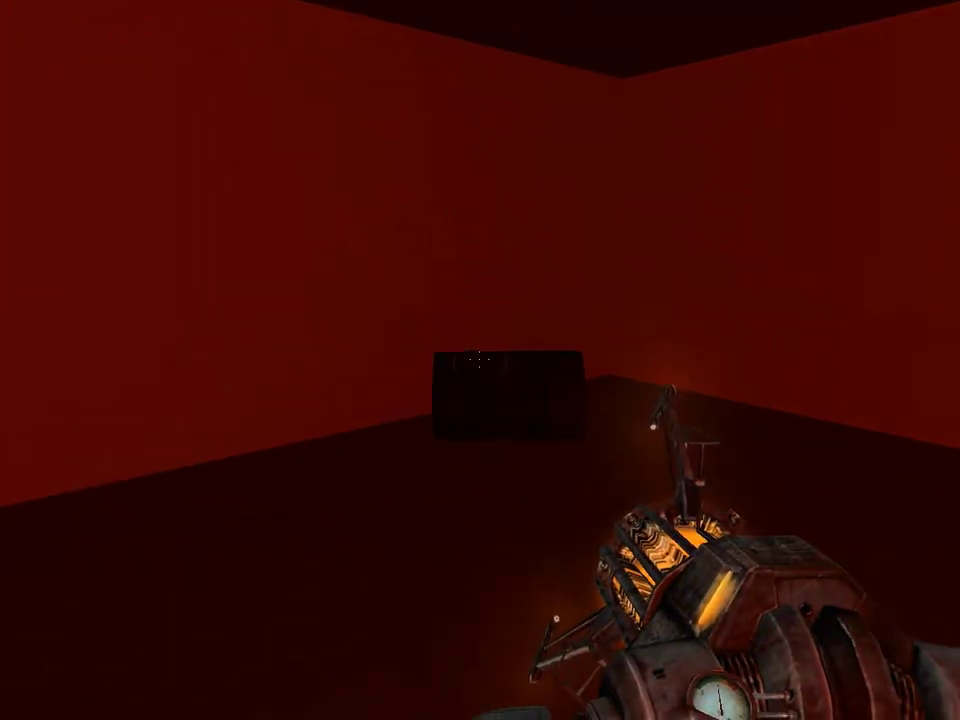
{"action": "right_click", "coordinate": [480, 360]}
{"action": "left_click", "coordinate": [480, 360]}
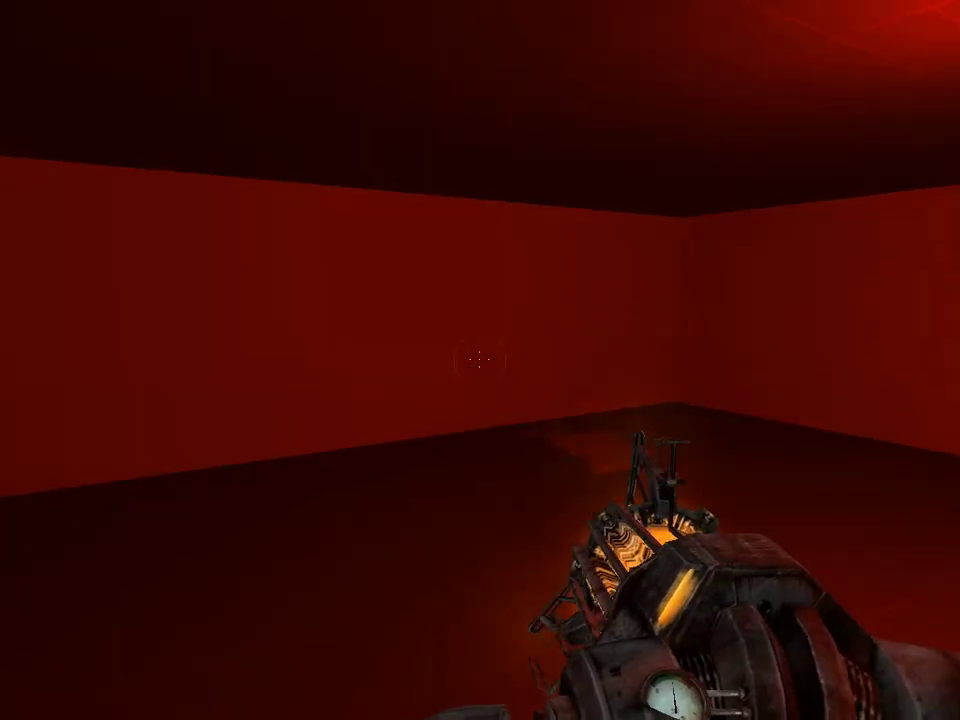
Walk up against the standing door, try to use it, and back away to its edge
{"action": "key", "text": "w"}
{"action": "key", "text": "w"}
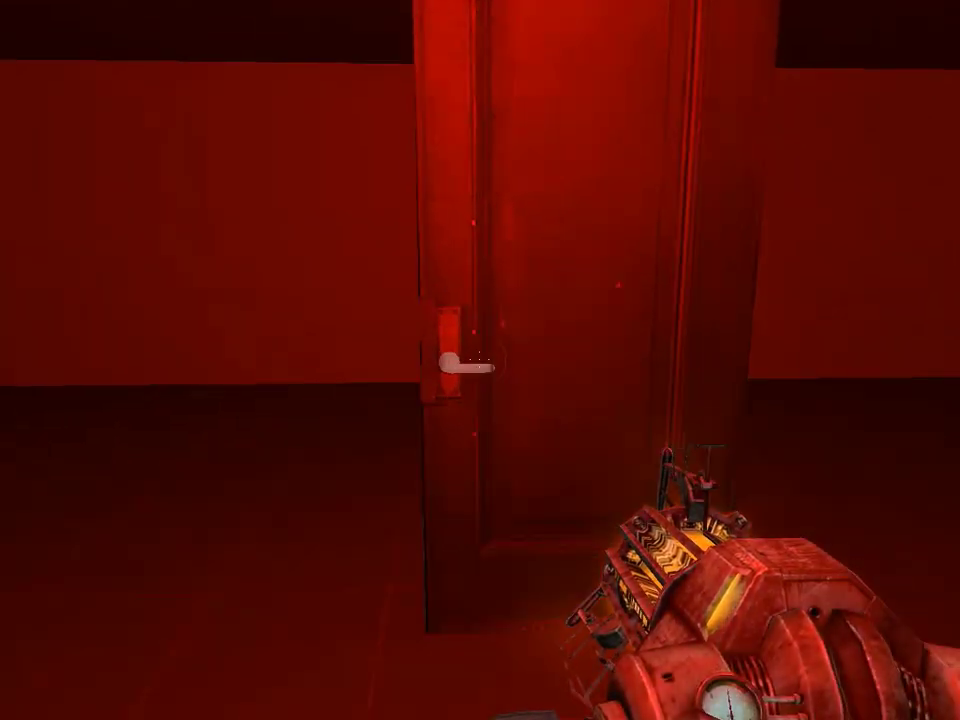
{"action": "key", "text": "w"}
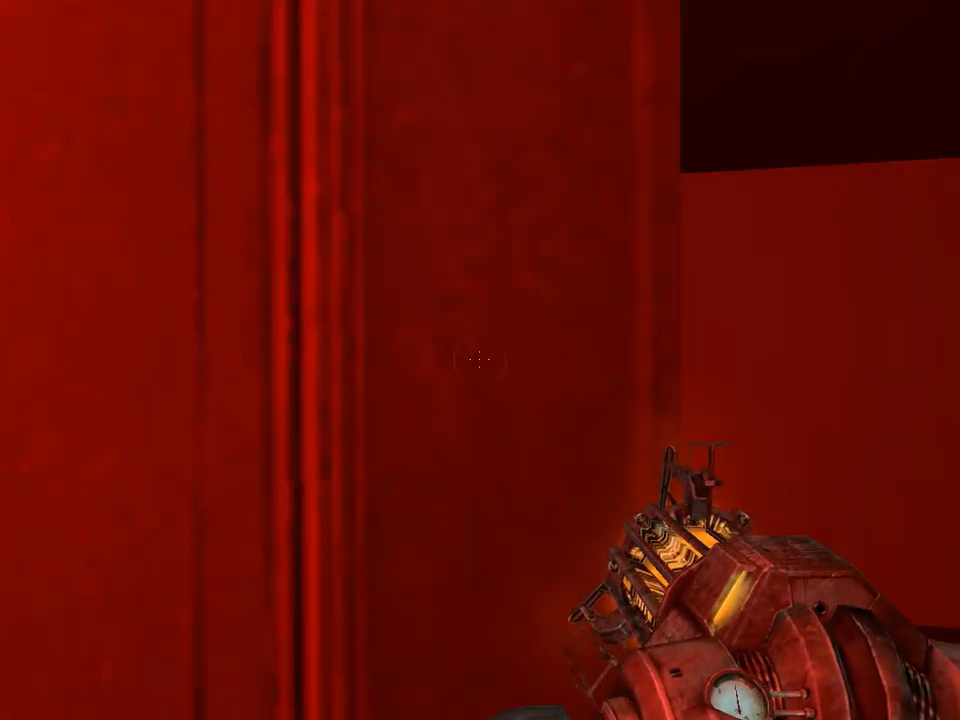
{"action": "key", "text": "e"}
{"action": "key", "text": "s"}
{"action": "key", "text": "d"}
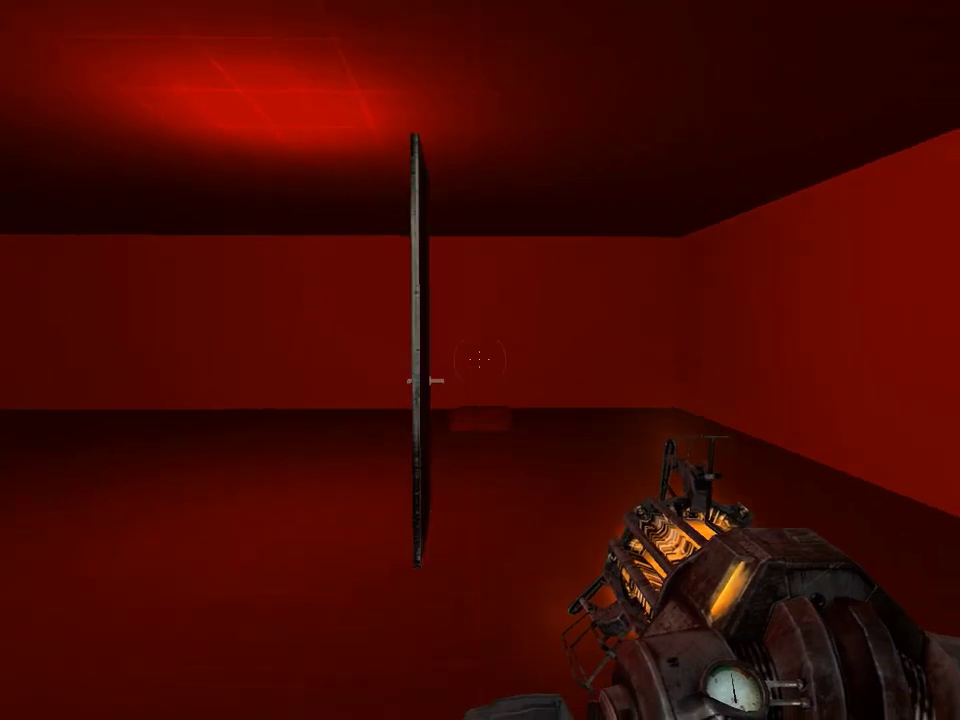
Circle the standing door to view its edge and both faces, with the fence and mattress in the background
{"action": "key", "text": "w"}
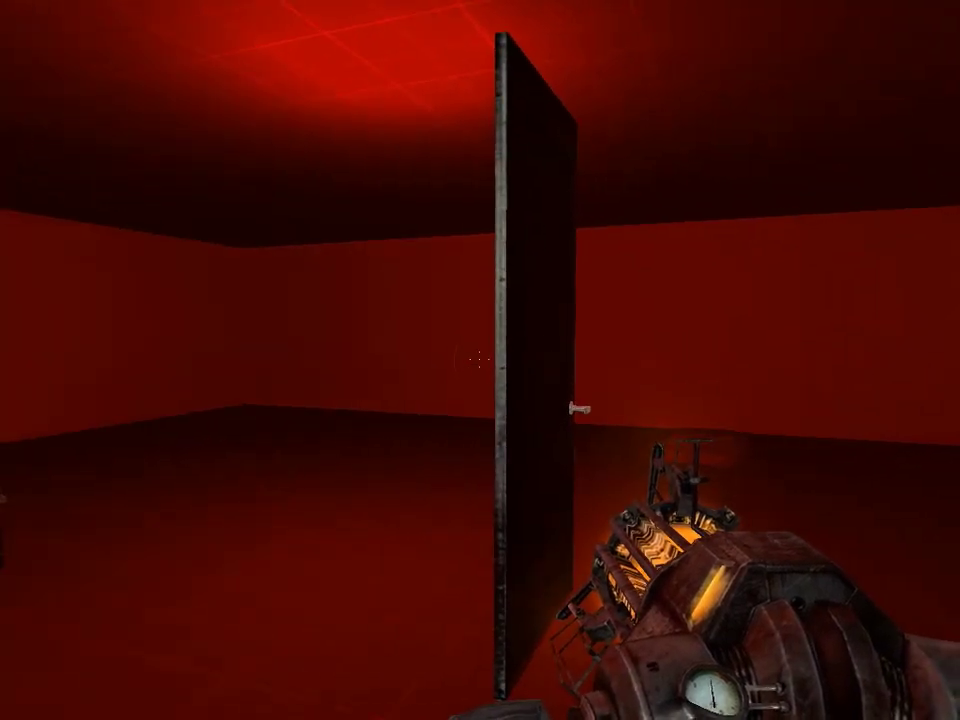
{"action": "key", "text": "a"}
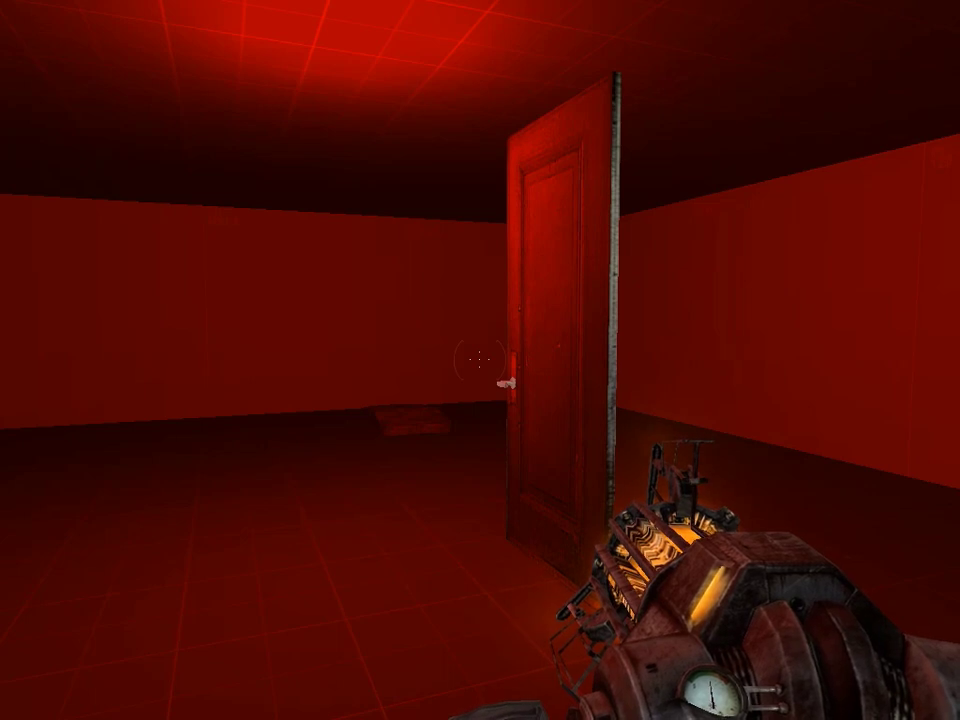
{"action": "key", "text": "d"}
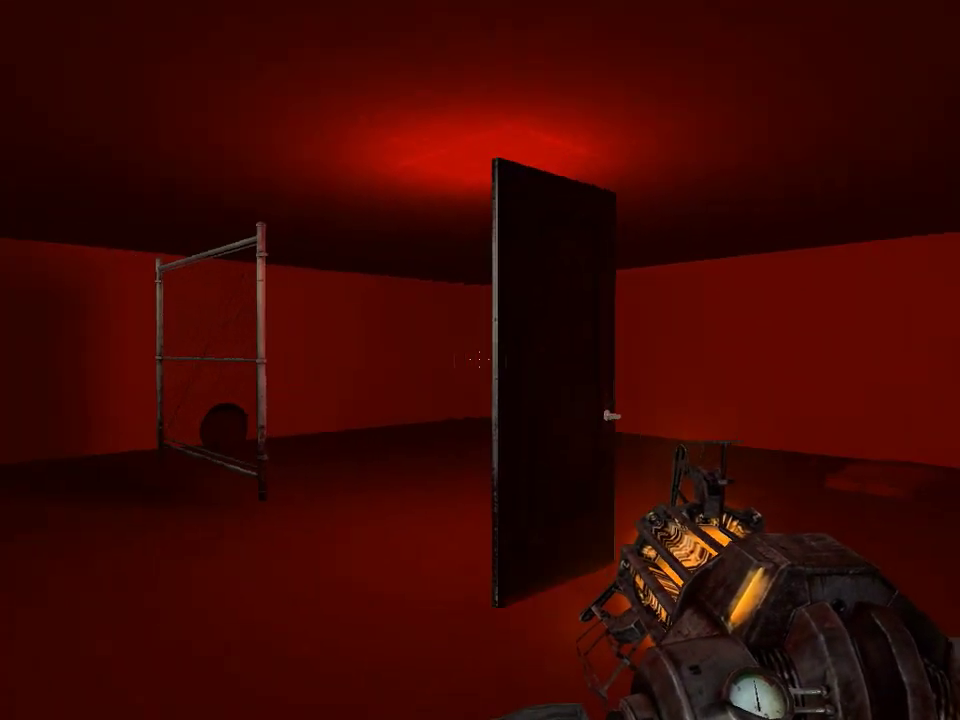
{"action": "key", "text": "d"}
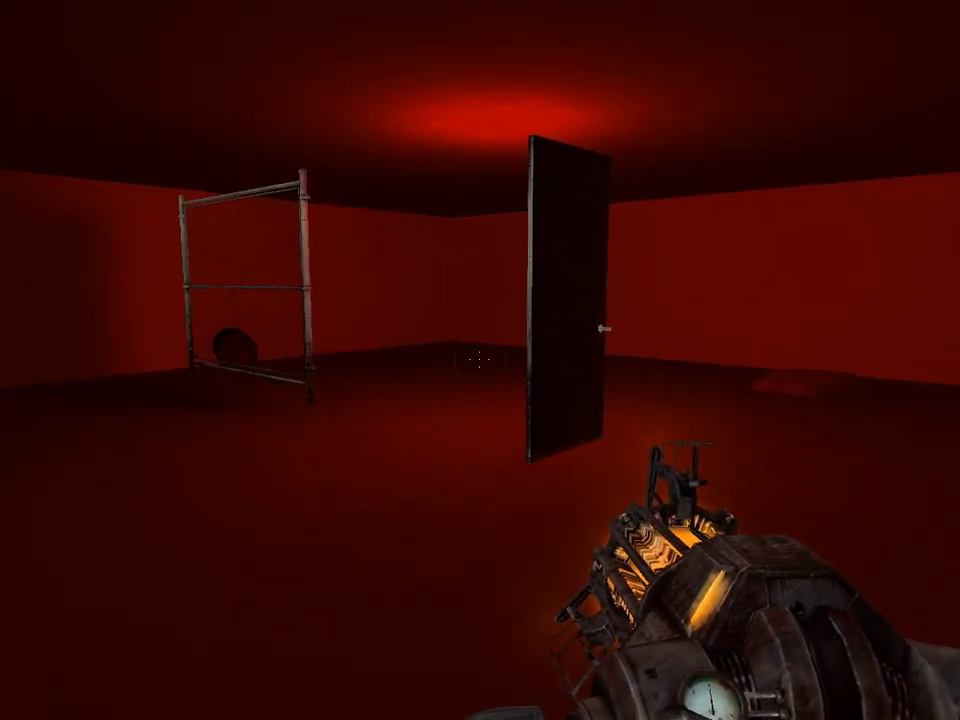
Open the developer console and try to quit the game with the command exitr
{"action": "key", "text": "grave"}
{"action": "type", "text": "e"}
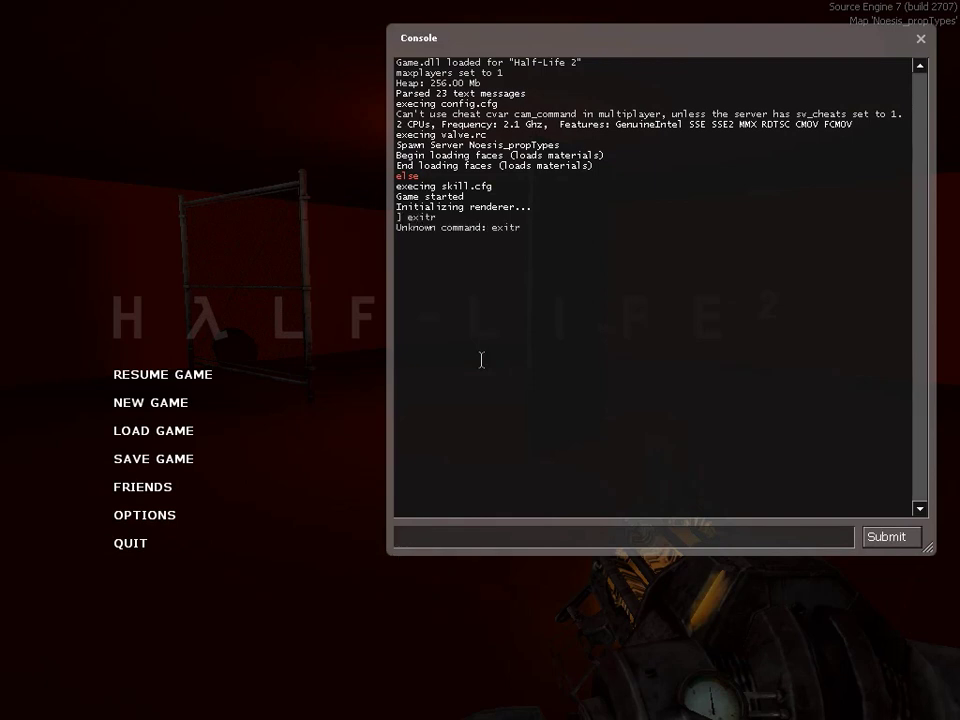